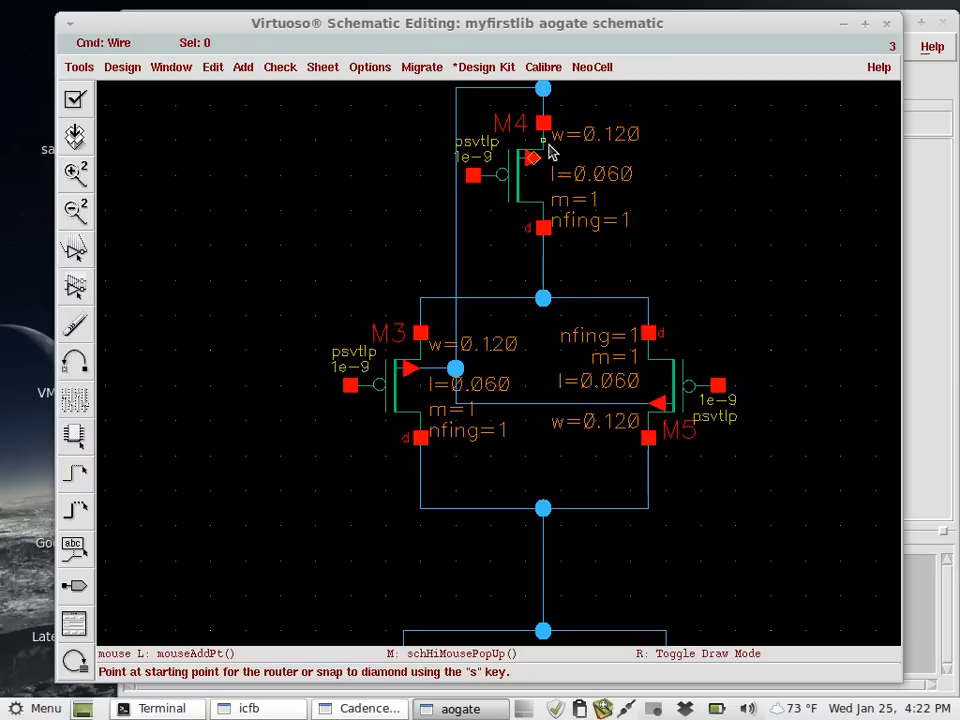
Route a wire from M4's bulk terminal out to the right and upward, and delete the stray stub at its end.
{"action": "left_click", "coordinate": [532, 158]}
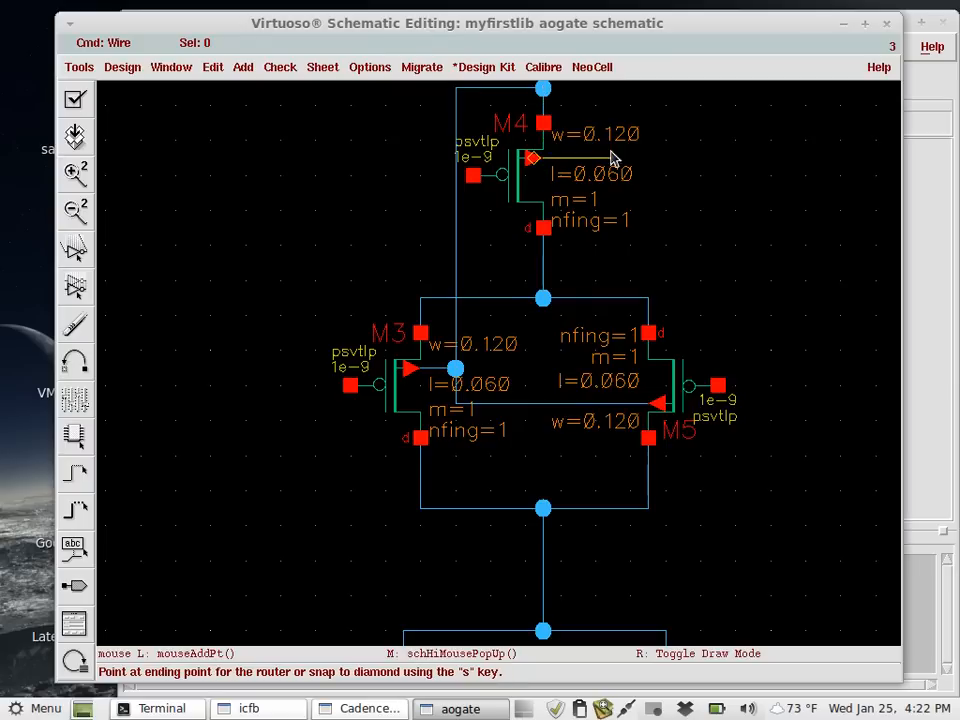
{"action": "left_click", "coordinate": [699, 159]}
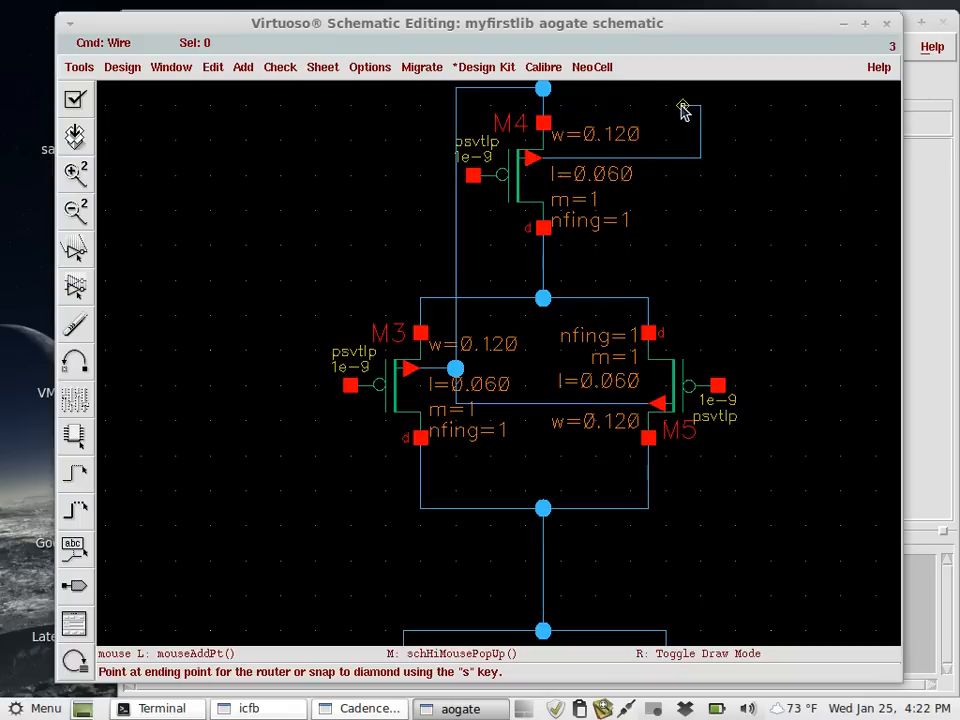
{"action": "left_click", "coordinate": [700, 106]}
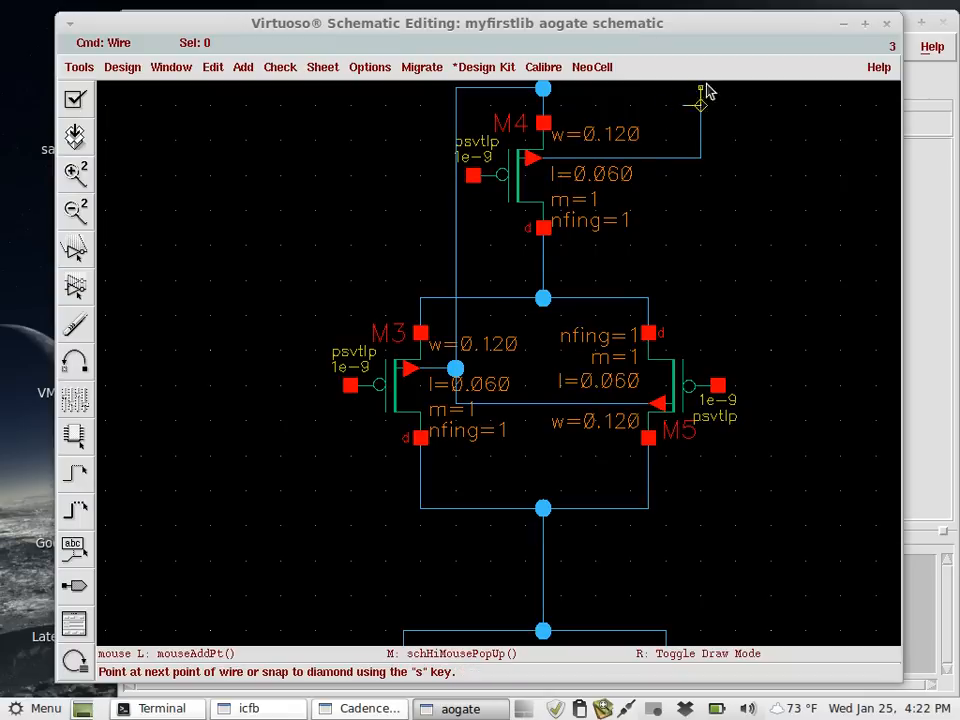
{"action": "double_click", "coordinate": [686, 97]}
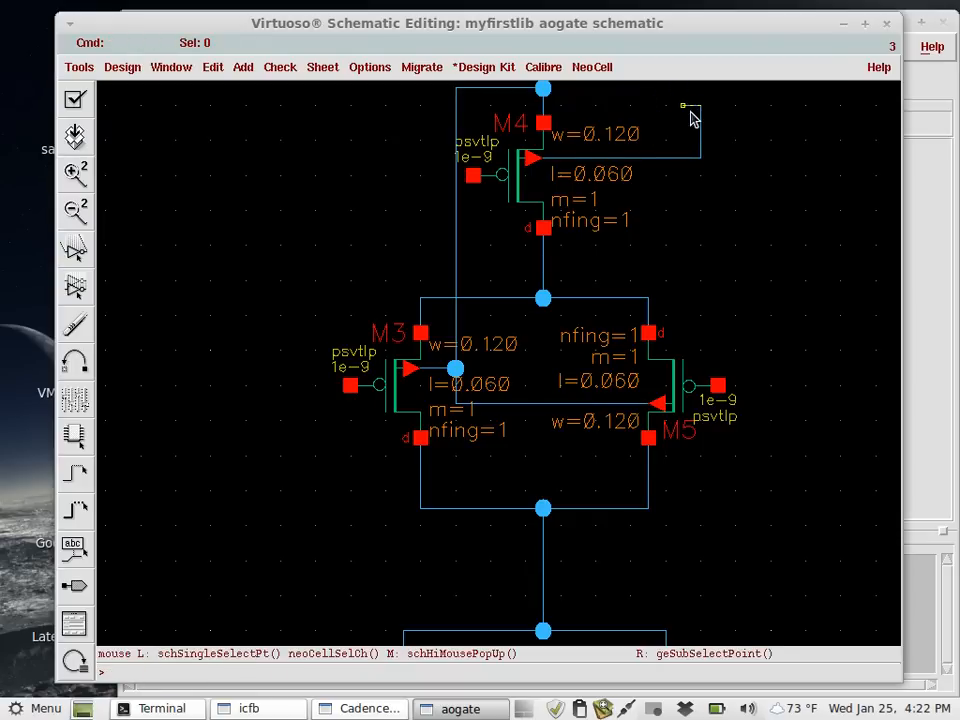
{"action": "key", "text": "Delete"}
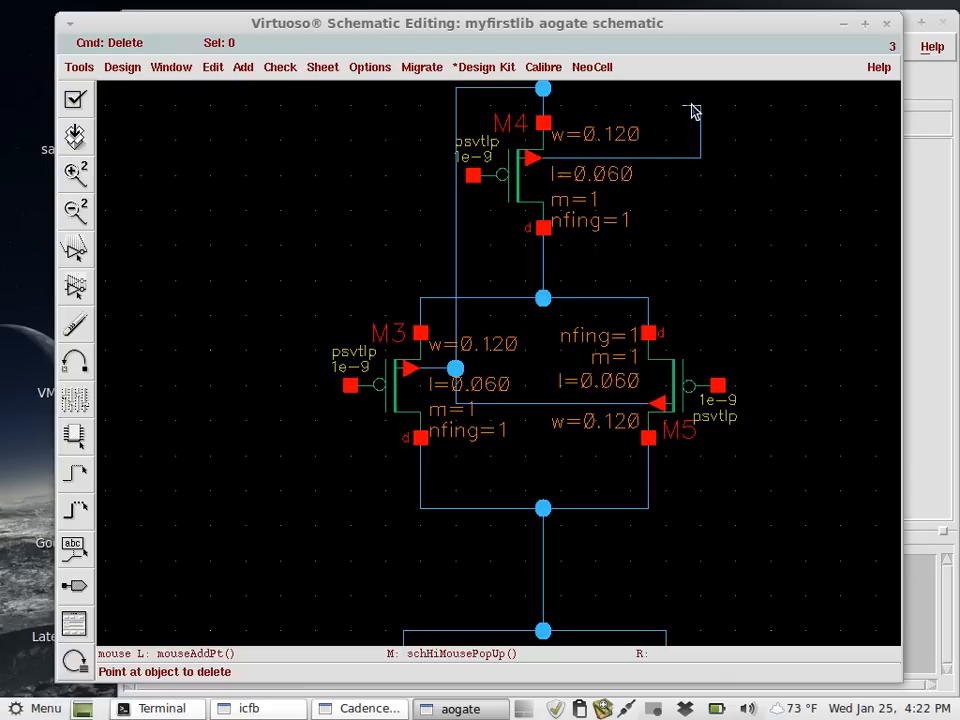
{"action": "key", "text": "w"}
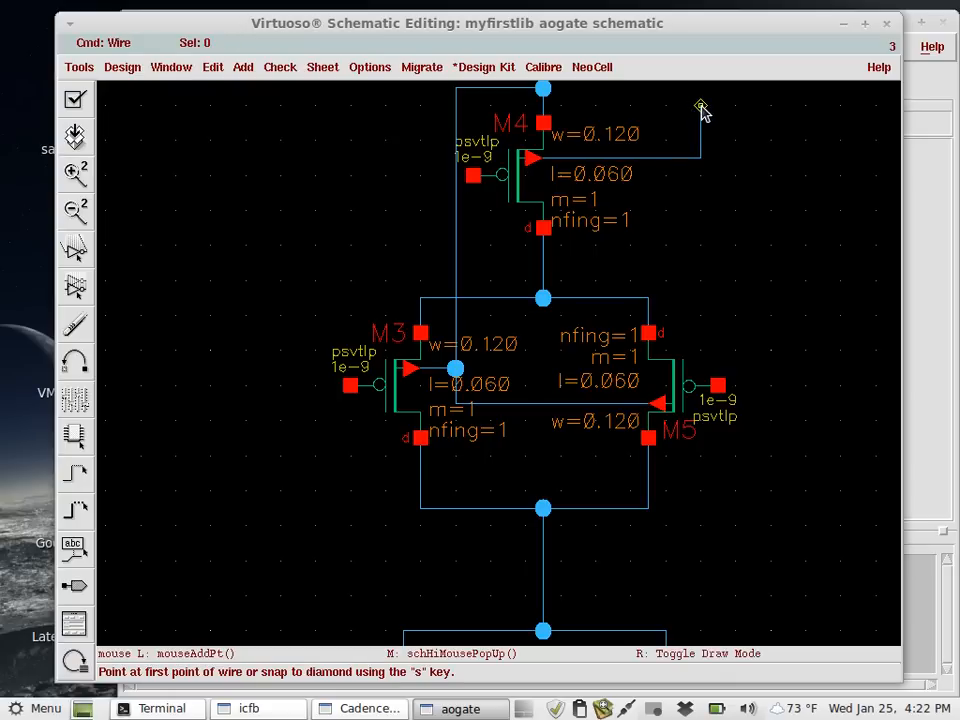
Try to connect the loose end of M4's bulk wire to the existing junction just above M4.
{"action": "scroll", "coordinate": [686, 377], "scroll_direction": "down", "scroll_amount": 1, "text": "ctrl"}
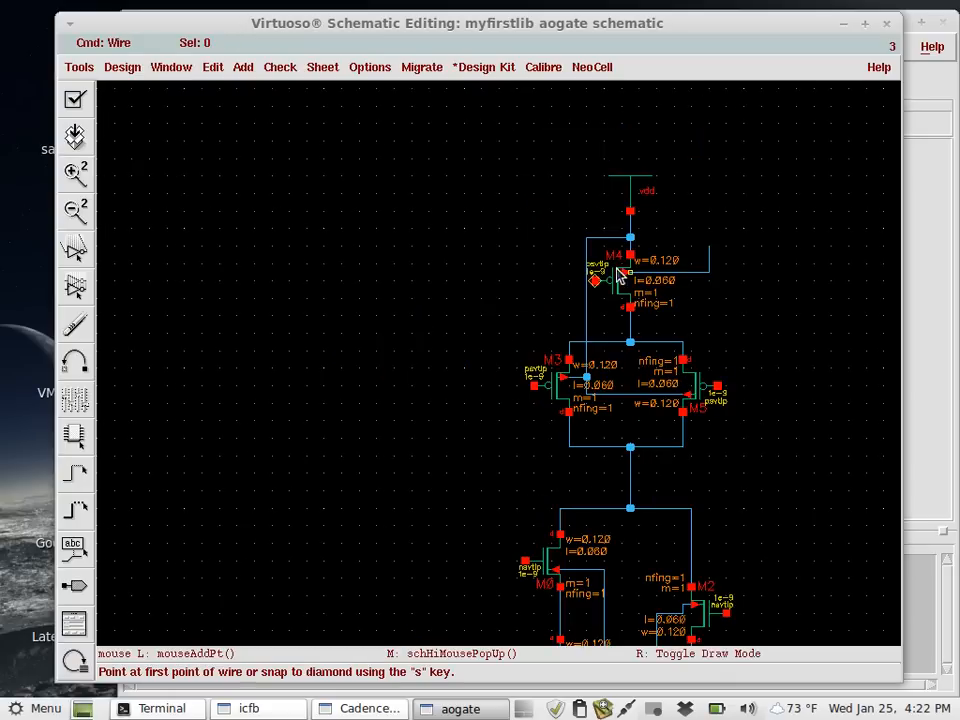
{"action": "scroll", "coordinate": [630, 238], "scroll_direction": "up", "scroll_amount": 1, "text": "ctrl"}
{"action": "scroll", "coordinate": [632, 245], "scroll_direction": "up", "scroll_amount": 1, "text": "ctrl"}
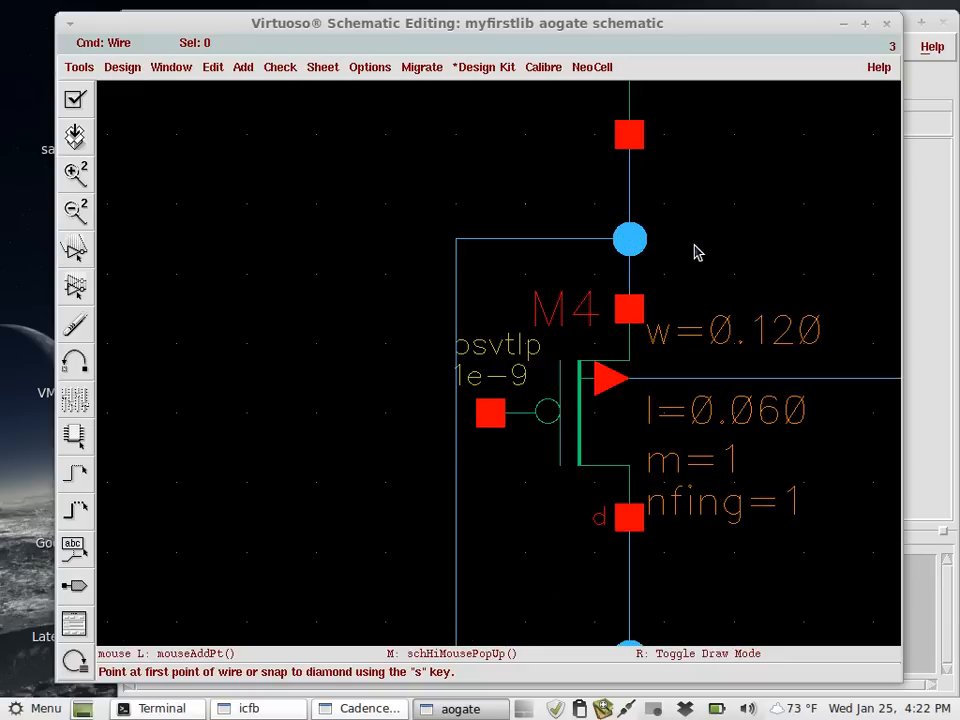
{"action": "key", "text": "Right"}
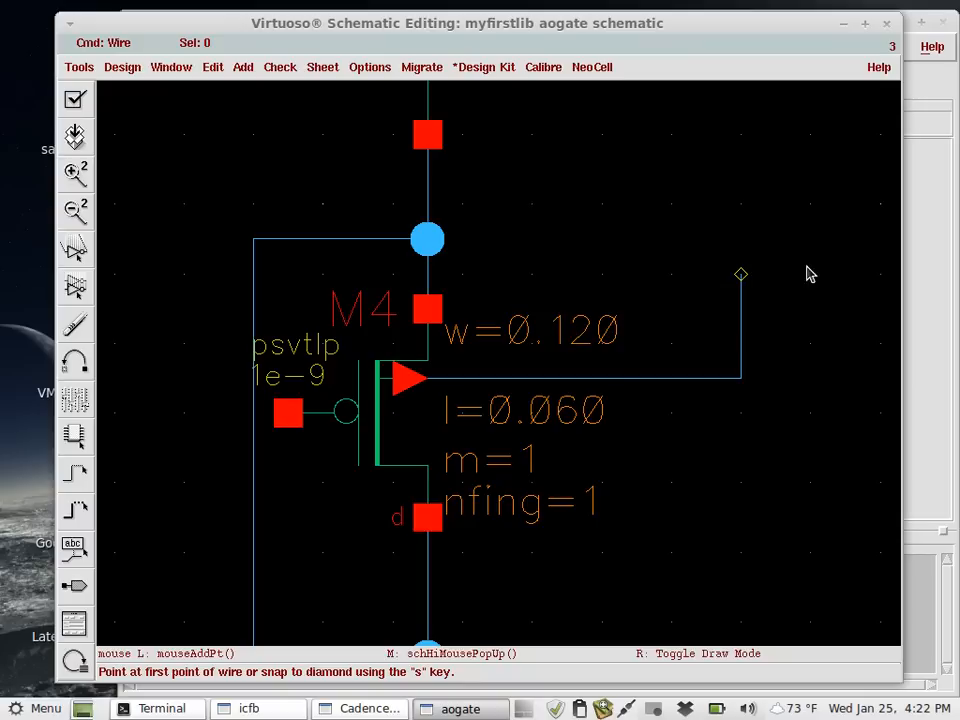
{"action": "left_click", "coordinate": [741, 277]}
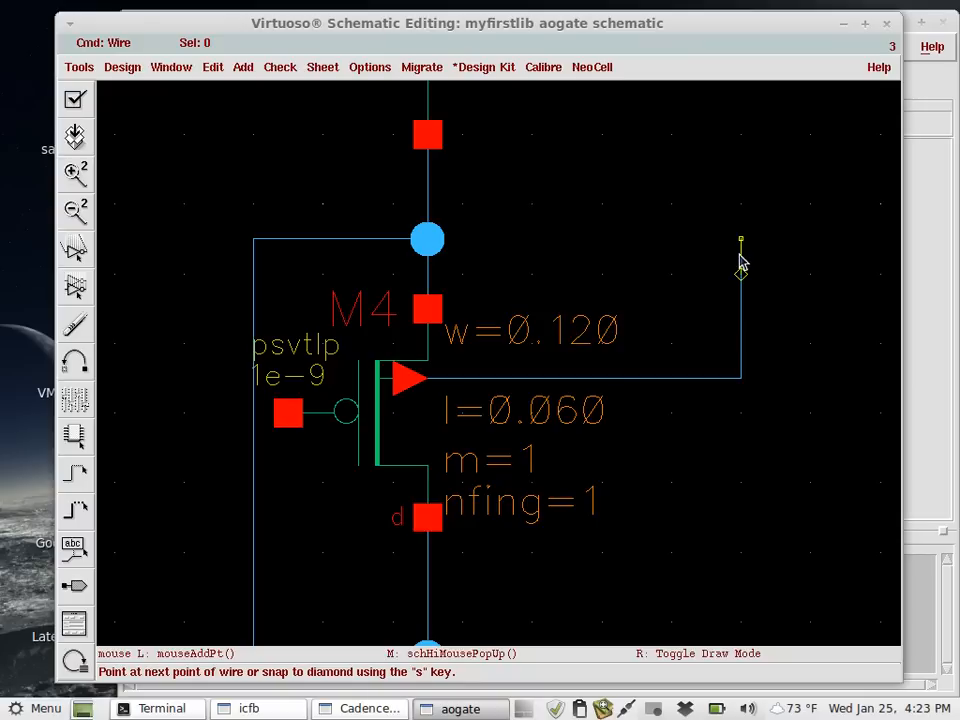
{"action": "left_click", "coordinate": [430, 239]}
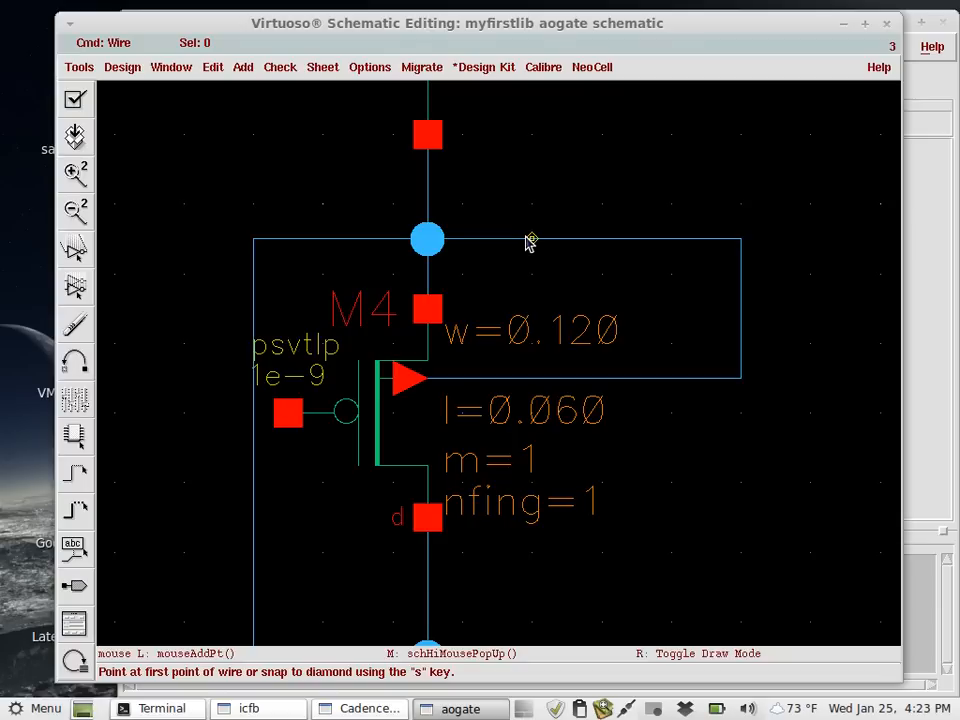
{"action": "key", "text": "u"}
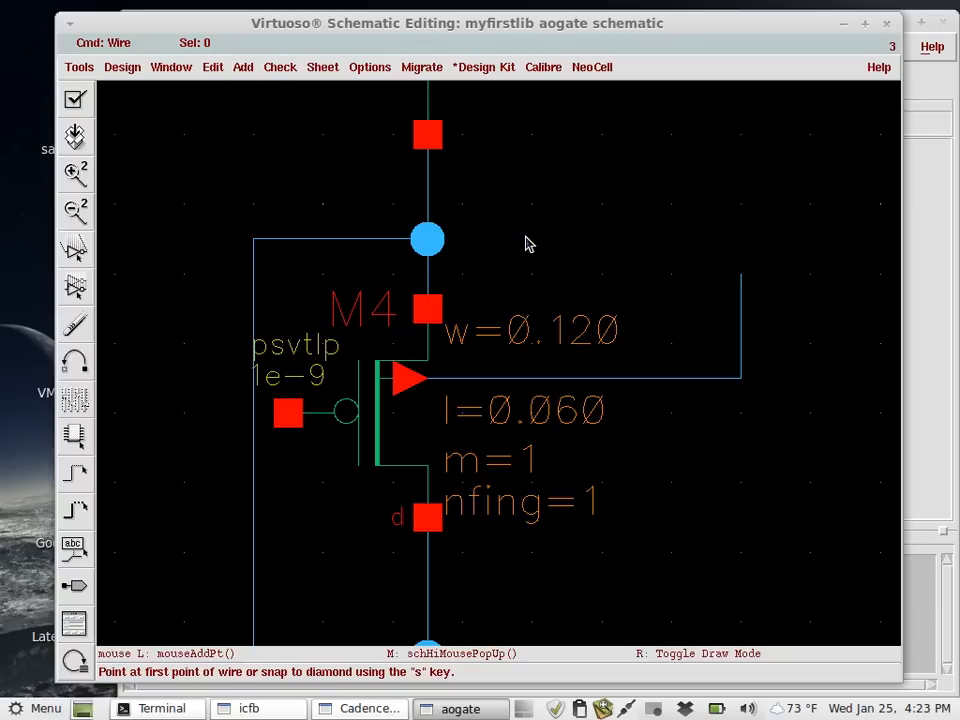
Wire the loose end of M4's bulk connection to the vdd line, slightly above the existing junction.
{"action": "left_click", "coordinate": [741, 274]}
{"action": "left_click", "coordinate": [429, 206]}
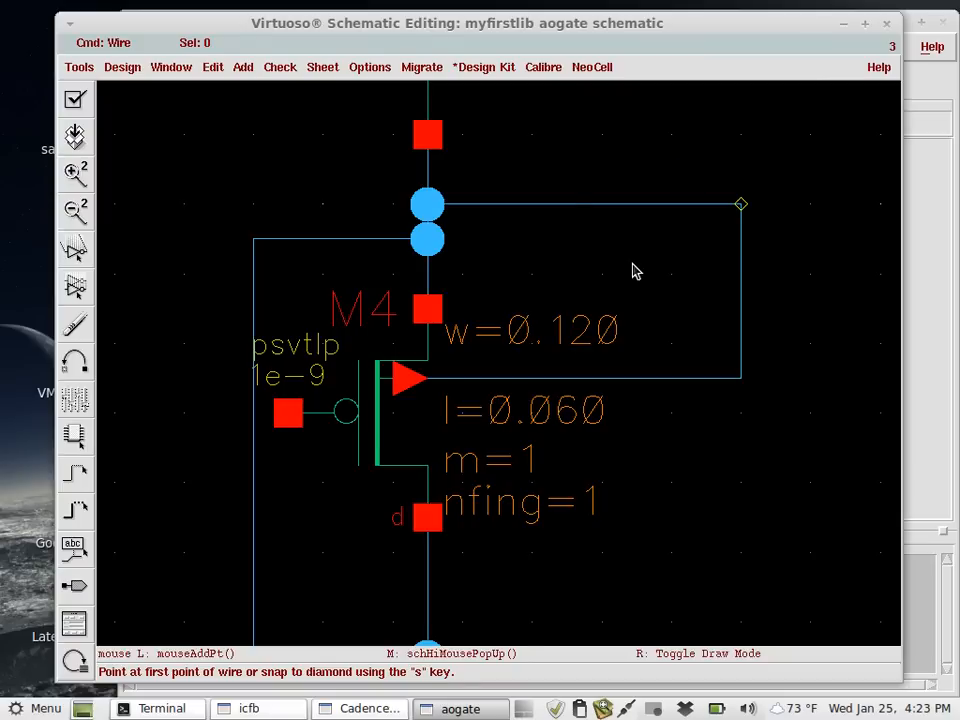
Examine the whole transistor network from the vdd symbol down to gnd, including M4's new bulk connection.
{"action": "scroll", "coordinate": [634, 270], "scroll_direction": "down", "scroll_amount": 3}
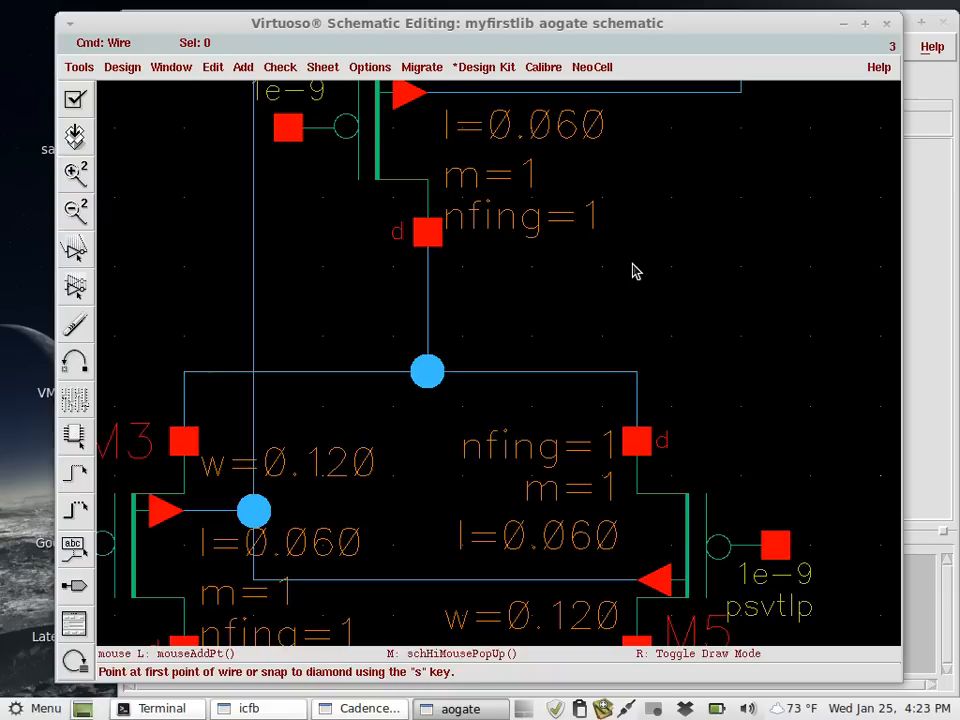
{"action": "scroll", "coordinate": [634, 270], "scroll_direction": "up", "scroll_amount": 3}
{"action": "key", "text": "z"}
{"action": "scroll", "coordinate": [634, 270], "scroll_direction": "up", "scroll_amount": 3}
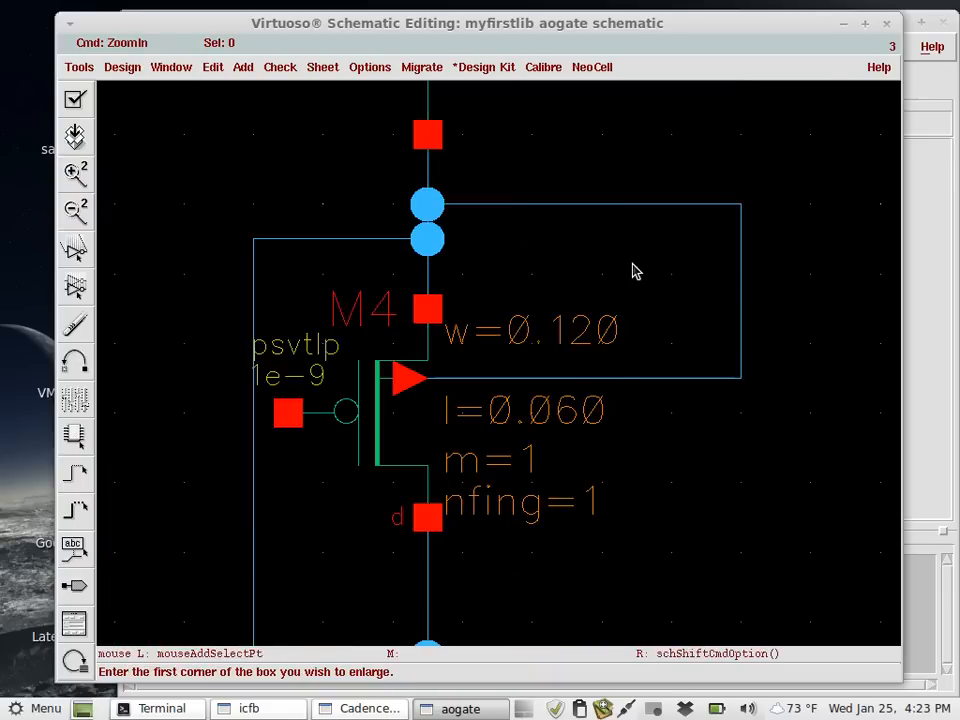
{"action": "scroll", "coordinate": [634, 270], "scroll_direction": "up", "scroll_amount": 1, "text": "shift"}
{"action": "key", "text": "shift+z"}
{"action": "scroll", "coordinate": [634, 270], "scroll_direction": "down", "scroll_amount": 1, "text": "shift"}
{"action": "scroll", "coordinate": [634, 270], "scroll_direction": "up", "scroll_amount": 1, "text": "shift"}
{"action": "scroll", "coordinate": [634, 270], "scroll_direction": "down", "scroll_amount": 1}
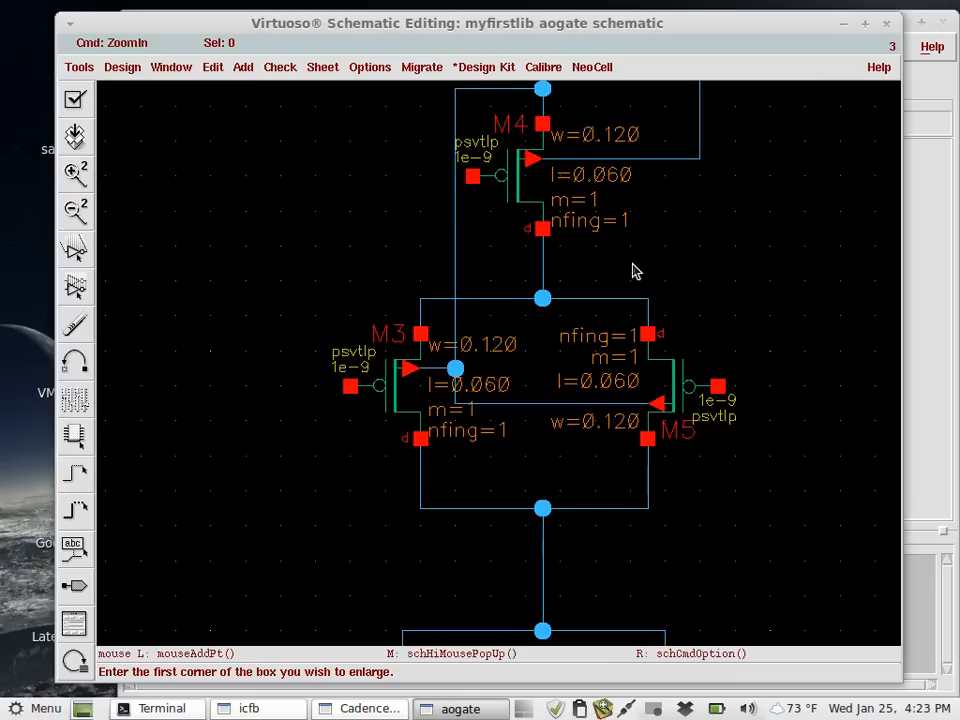
{"action": "key", "text": "Right"}
{"action": "key", "text": "shift+z"}
{"action": "key", "text": "shift+z"}
{"action": "key", "text": "Up"}
{"action": "key", "text": "Up"}
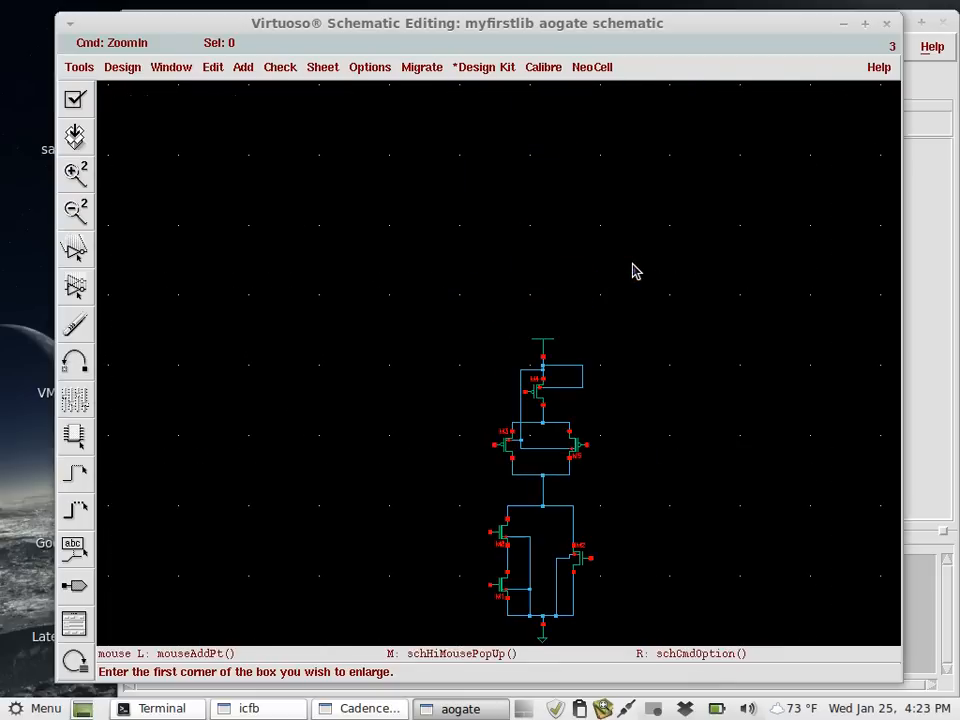
{"action": "scroll", "coordinate": [634, 270], "scroll_direction": "down", "scroll_amount": 1}
{"action": "scroll", "coordinate": [634, 270], "scroll_direction": "up", "scroll_amount": 2, "text": "ctrl"}
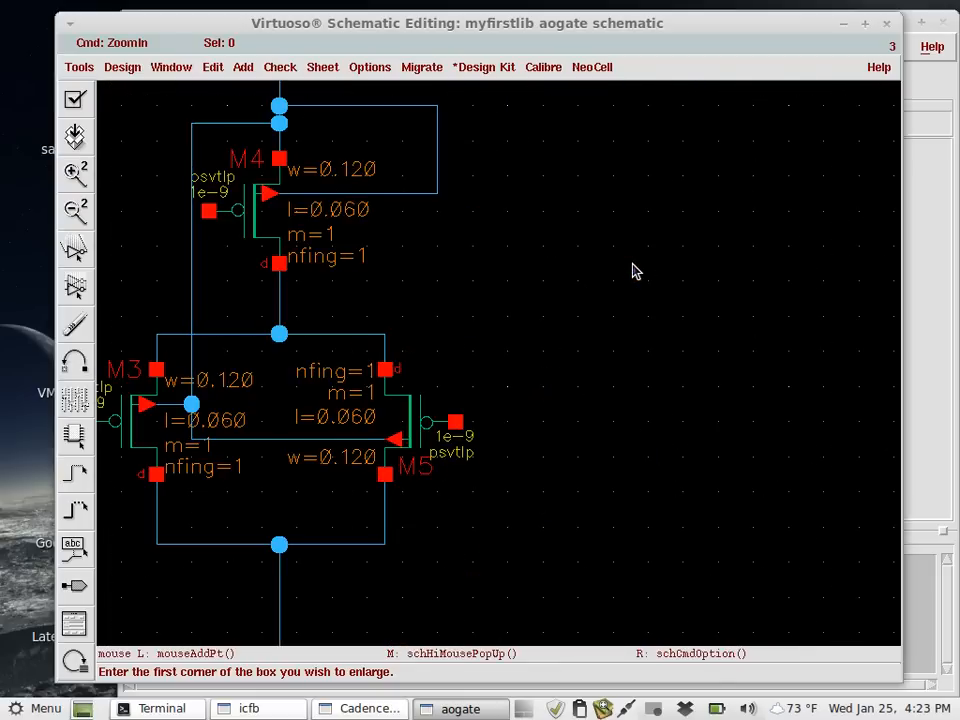
{"action": "scroll", "coordinate": [634, 270], "scroll_direction": "down", "scroll_amount": 2, "text": "ctrl"}
{"action": "scroll", "coordinate": [634, 270], "scroll_direction": "up", "scroll_amount": 1, "text": "ctrl"}
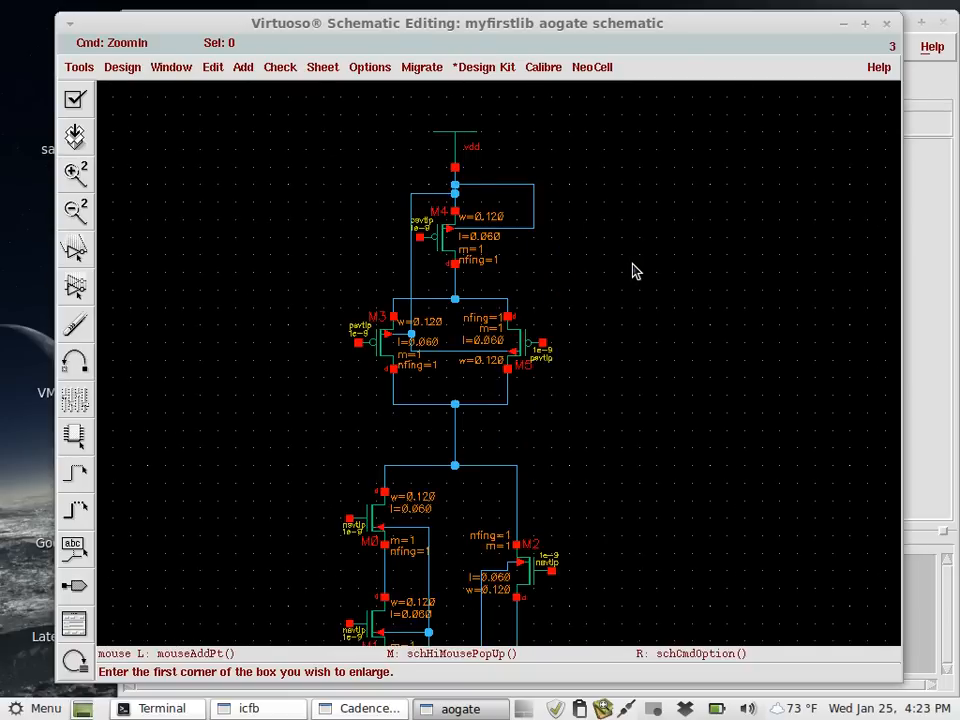
{"action": "scroll", "coordinate": [634, 270], "scroll_direction": "down", "scroll_amount": 1}
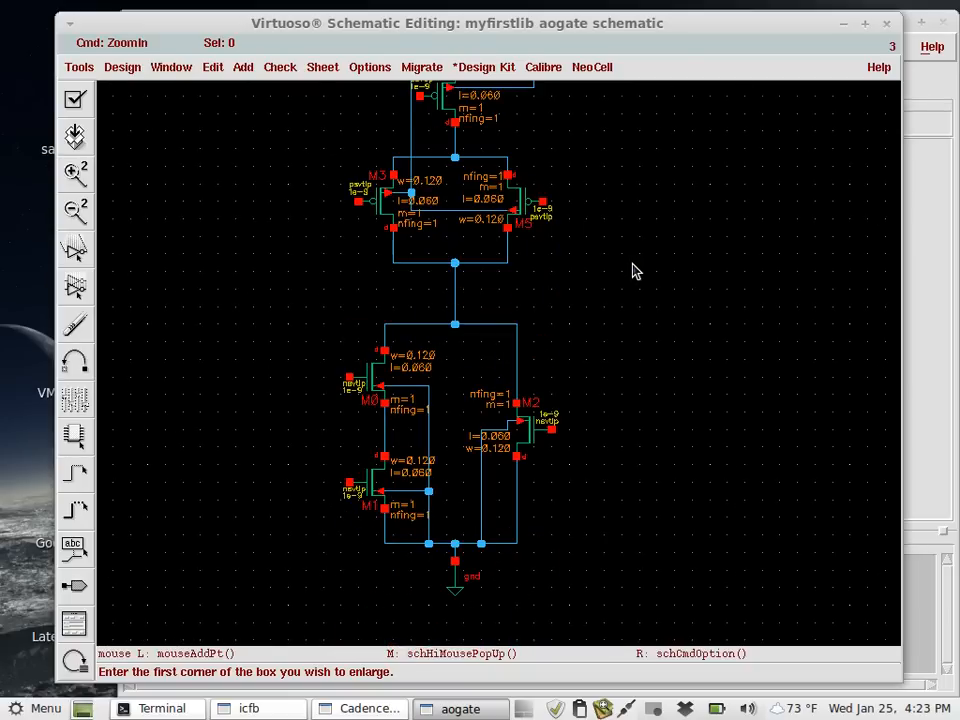
{"action": "left_click", "coordinate": [633, 264]}
{"action": "left_click", "coordinate": [641, 324]}
{"action": "key", "text": "w"}
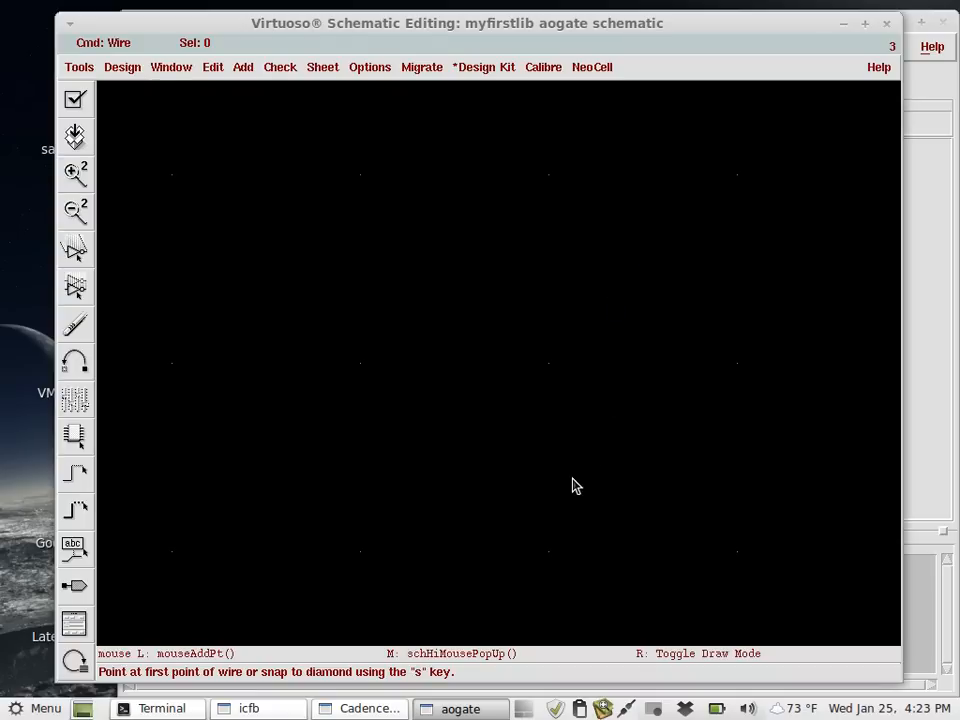
{"action": "scroll", "coordinate": [572, 486], "scroll_direction": "down", "scroll_amount": 6, "text": "ctrl"}
{"action": "scroll", "coordinate": [572, 486], "scroll_direction": "up", "scroll_amount": 2, "text": "ctrl"}
{"action": "scroll", "coordinate": [446, 461], "scroll_direction": "down", "scroll_amount": 2, "text": "ctrl"}
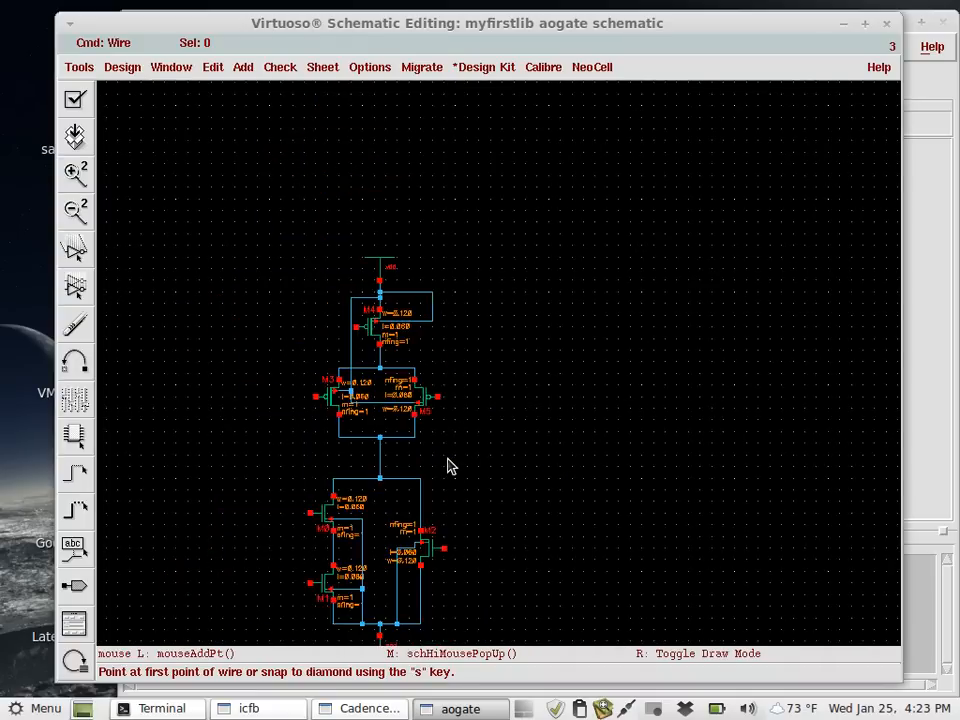
Inspect the bulk and source/drain wiring of the pMOS network and of nMOS transistors M0, M1 and M2 down to gnd.
{"action": "scroll", "coordinate": [446, 461], "scroll_direction": "up", "scroll_amount": 2, "text": "ctrl"}
{"action": "scroll", "coordinate": [353, 407], "scroll_direction": "down", "scroll_amount": 5}
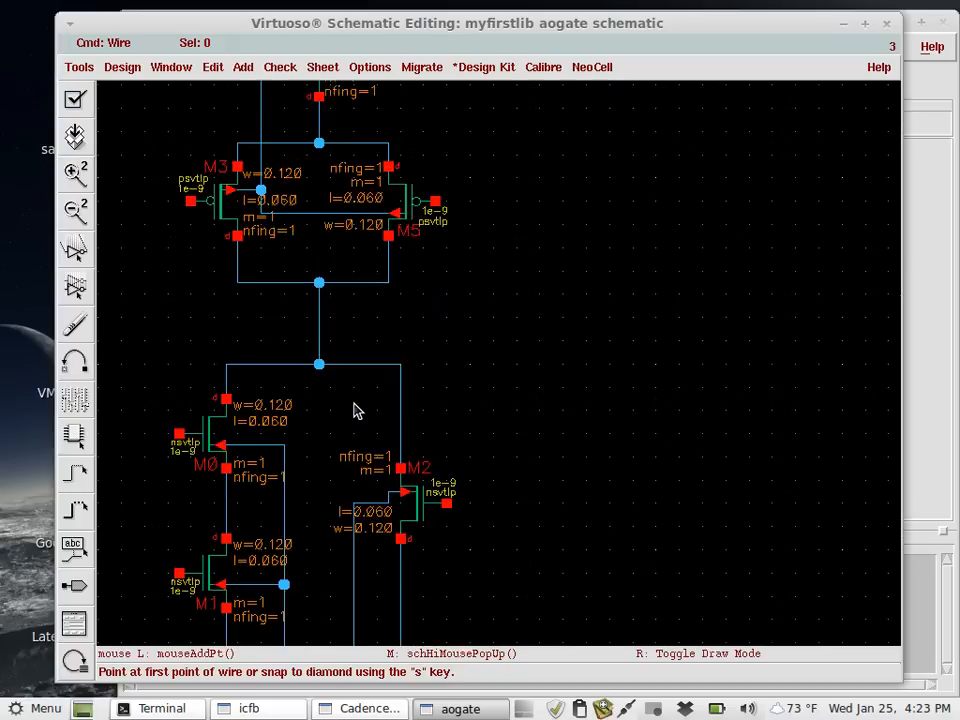
{"action": "scroll", "coordinate": [353, 407], "scroll_direction": "left", "scroll_amount": 4, "text": "shift"}
{"action": "scroll", "coordinate": [353, 410], "scroll_direction": "up", "scroll_amount": 3}
{"action": "scroll", "coordinate": [353, 410], "scroll_direction": "right", "scroll_amount": 4, "text": "shift"}
{"action": "scroll", "coordinate": [353, 410], "scroll_direction": "up", "scroll_amount": 3}
{"action": "scroll", "coordinate": [353, 410], "scroll_direction": "up", "scroll_amount": 3}
{"action": "scroll", "coordinate": [353, 410], "scroll_direction": "left", "scroll_amount": 4, "text": "shift"}
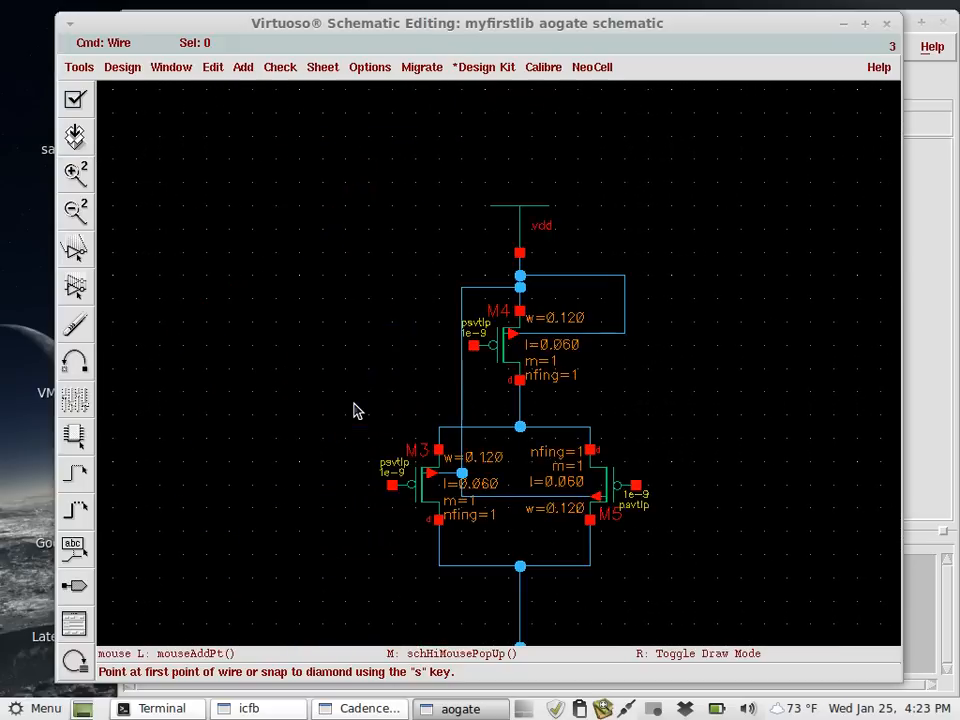
{"action": "scroll", "coordinate": [353, 410], "scroll_direction": "down", "scroll_amount": 3}
{"action": "scroll", "coordinate": [353, 410], "scroll_direction": "right", "scroll_amount": 4, "text": "shift"}
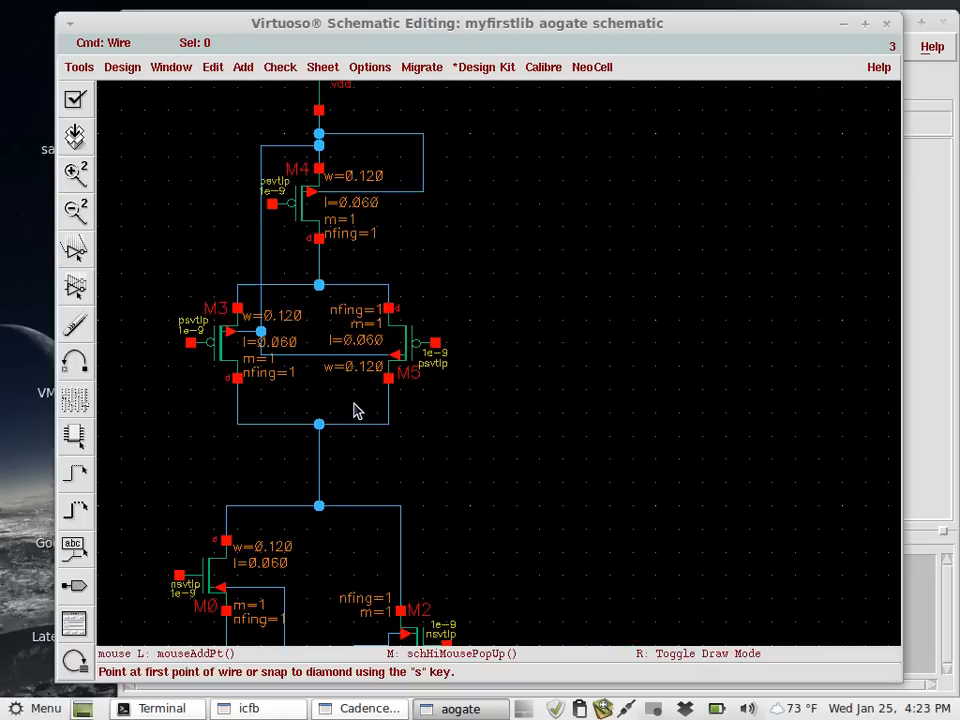
{"action": "scroll", "coordinate": [353, 410], "scroll_direction": "down", "scroll_amount": 3}
{"action": "scroll", "coordinate": [353, 410], "scroll_direction": "down", "scroll_amount": 3}
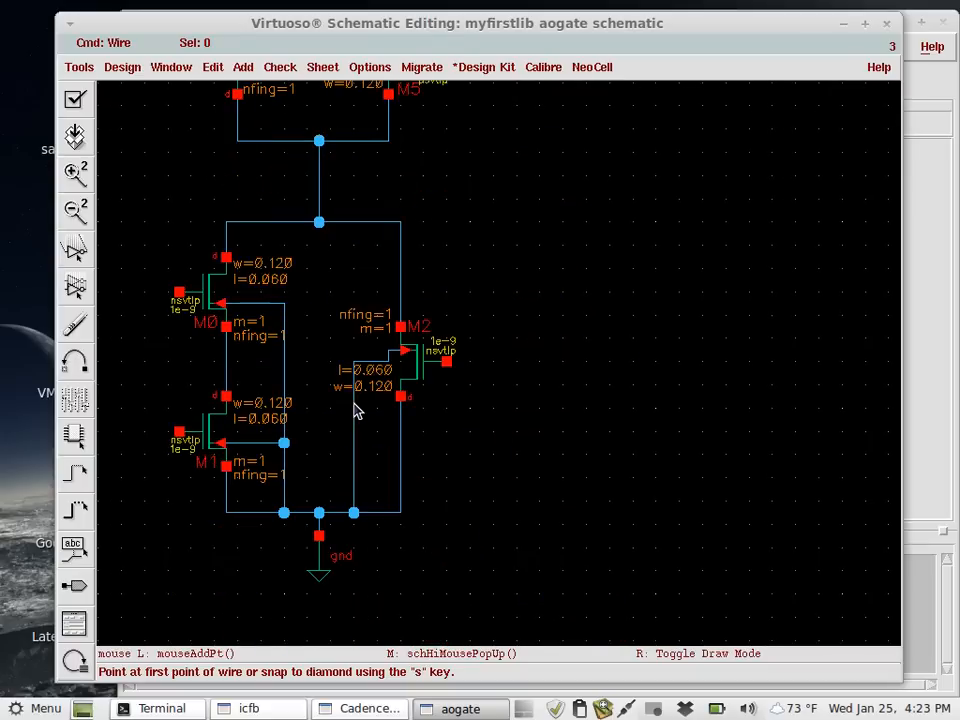
{"action": "scroll", "coordinate": [353, 410], "scroll_direction": "left", "scroll_amount": 4, "text": "shift"}
{"action": "scroll", "coordinate": [353, 410], "scroll_direction": "right", "scroll_amount": 4, "text": "shift"}
{"action": "scroll", "coordinate": [355, 410], "scroll_direction": "left", "scroll_amount": 4, "text": "shift"}
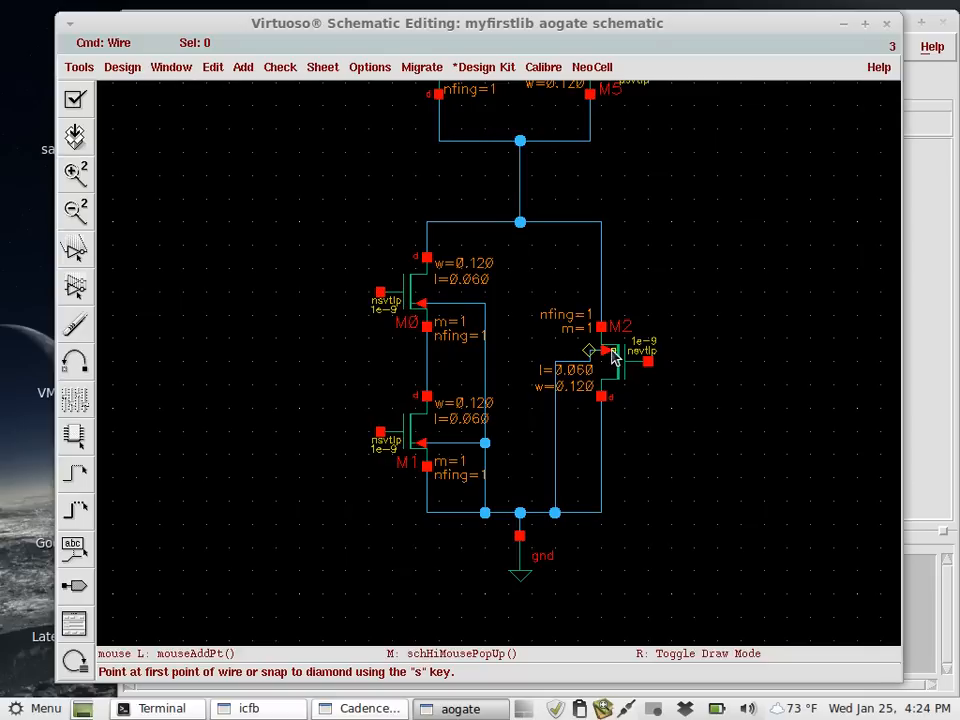
{"action": "left_click", "coordinate": [413, 297]}
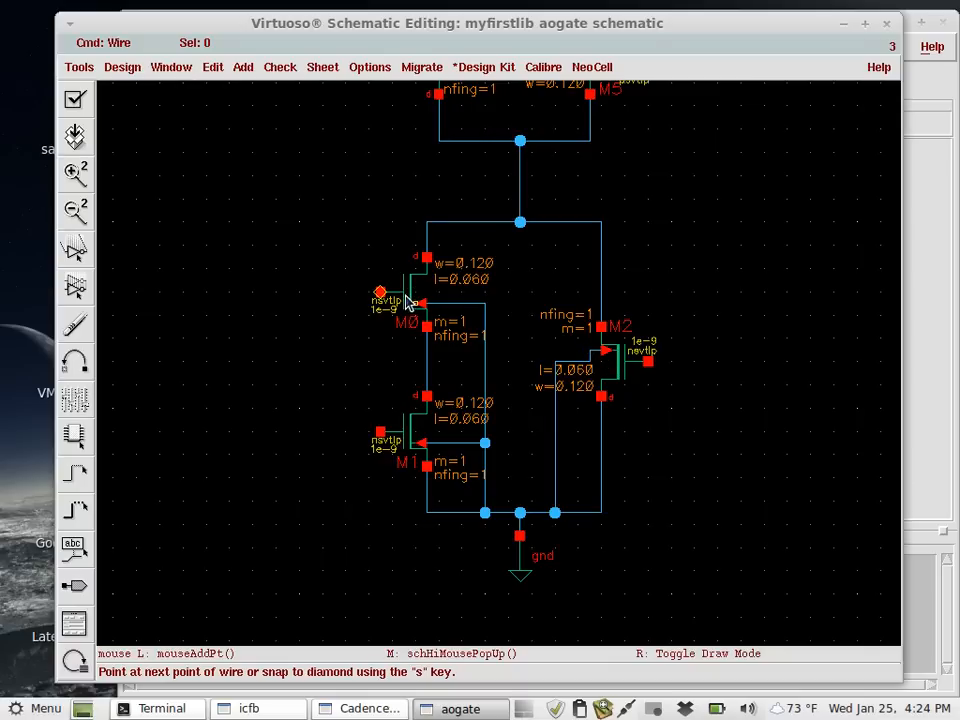
{"action": "key", "text": "Escape"}
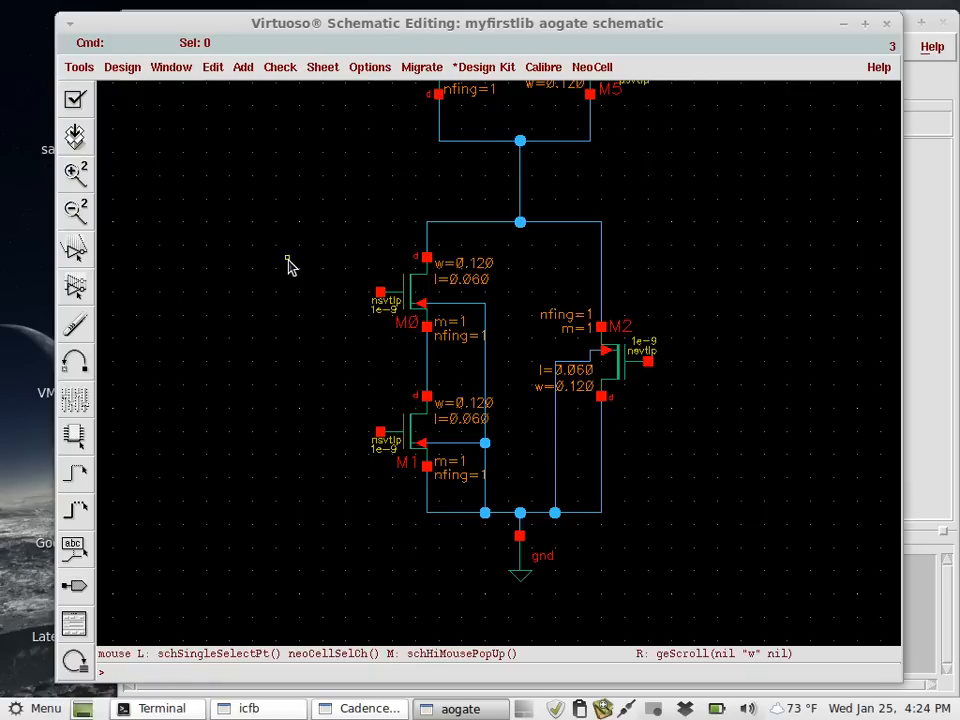
{"action": "left_click", "coordinate": [410, 279]}
{"action": "left_click", "coordinate": [210, 68]}
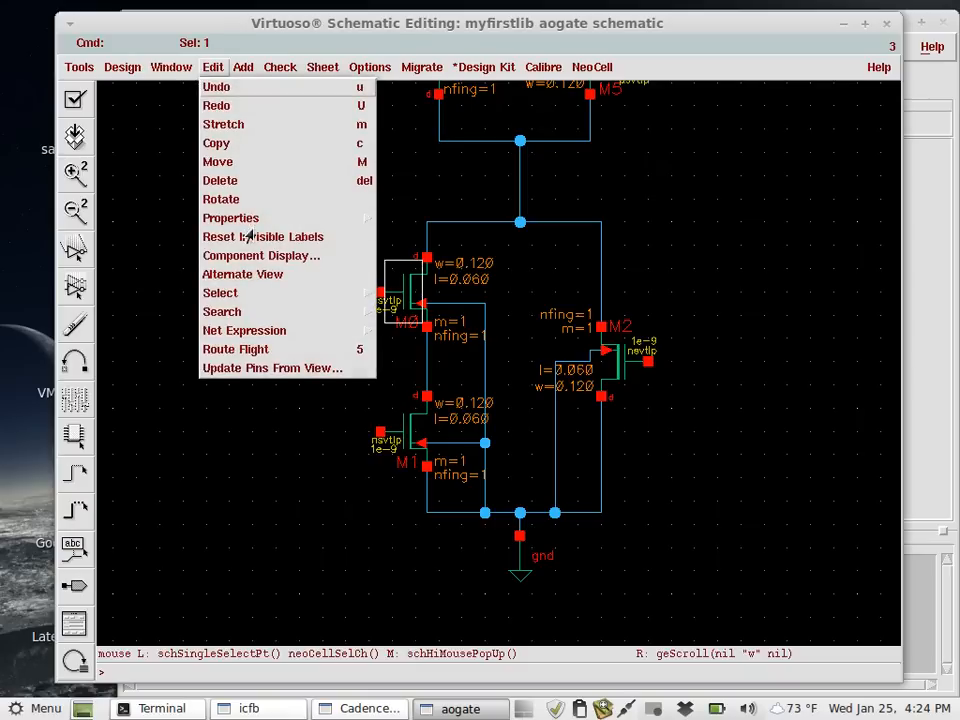
{"action": "mouse_move", "coordinate": [250, 220]}
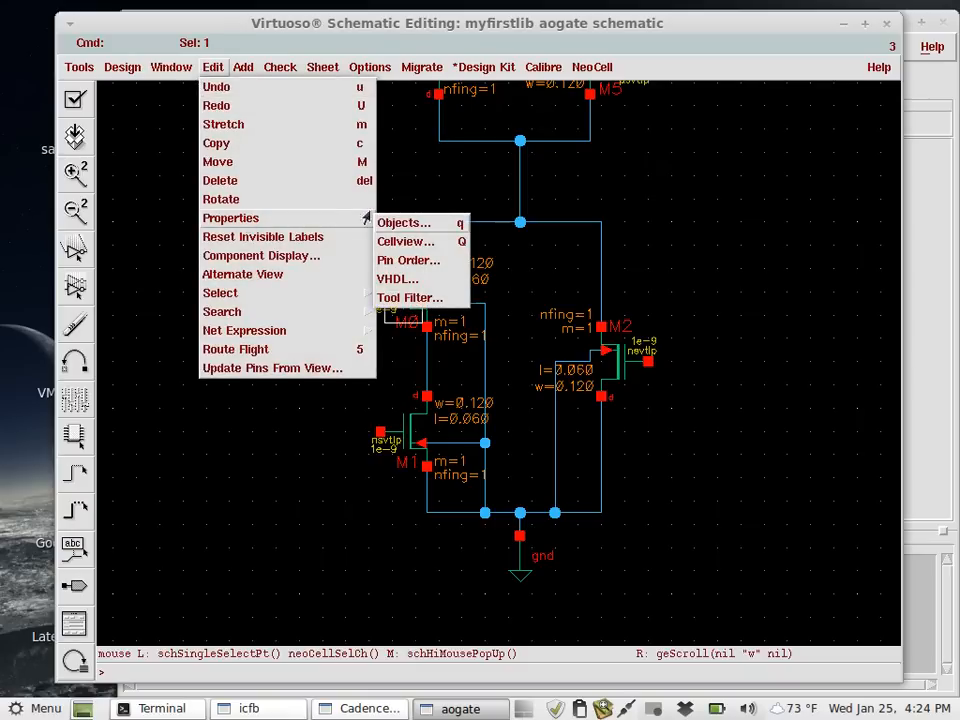
{"action": "left_click", "coordinate": [392, 225]}
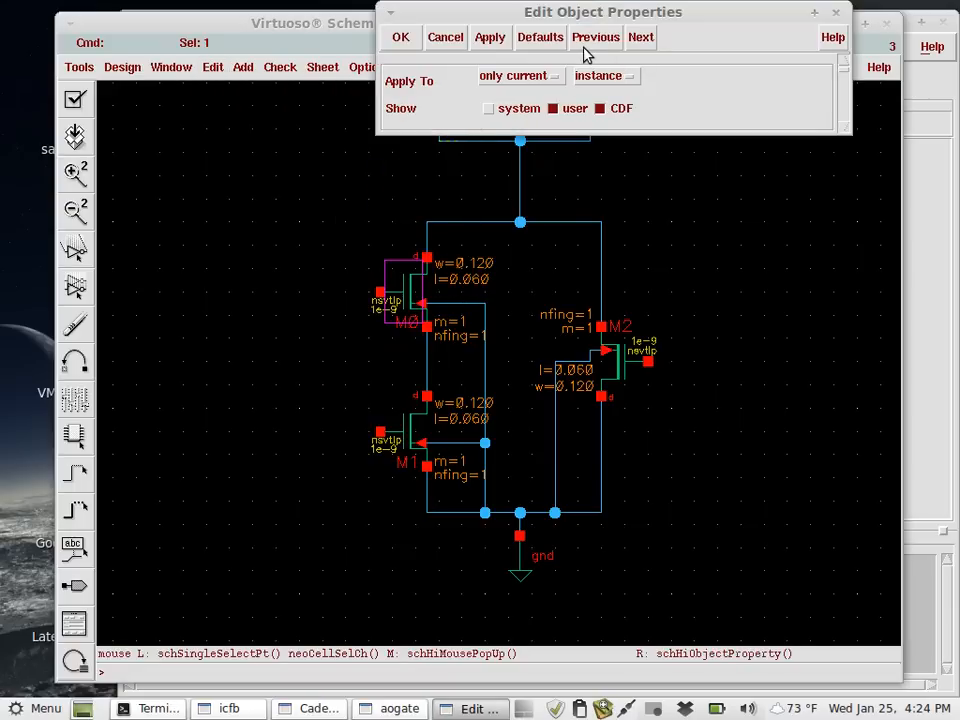
{"action": "left_click", "coordinate": [456, 40]}
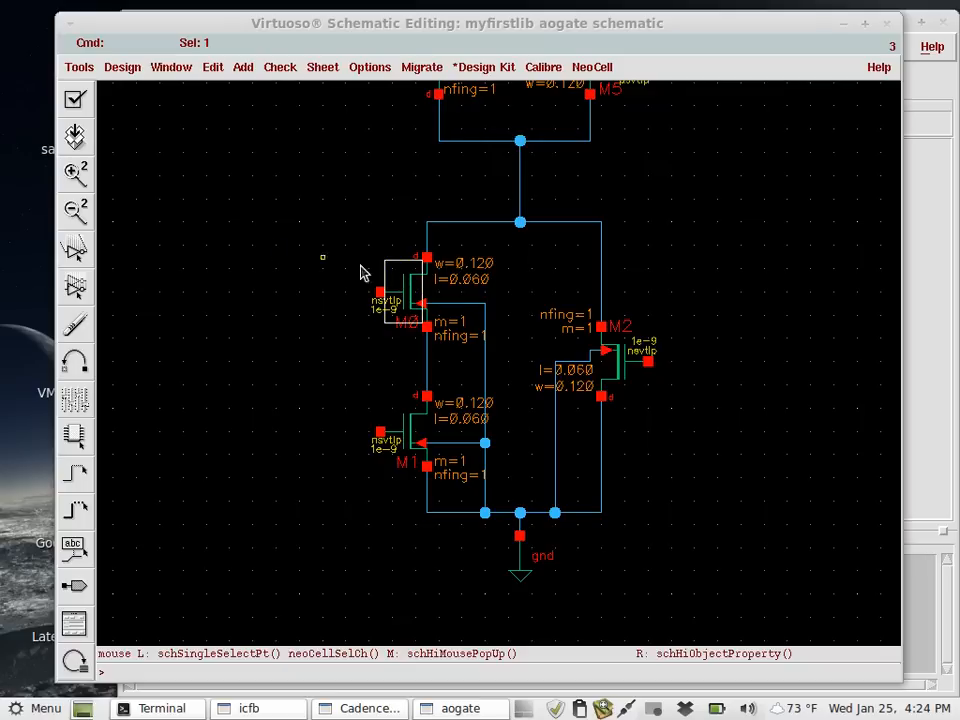
Set the drawn width of nMOS transistor M0 to 0.24 um in its object properties.
{"action": "left_click", "coordinate": [410, 290]}
{"action": "key", "text": "q"}
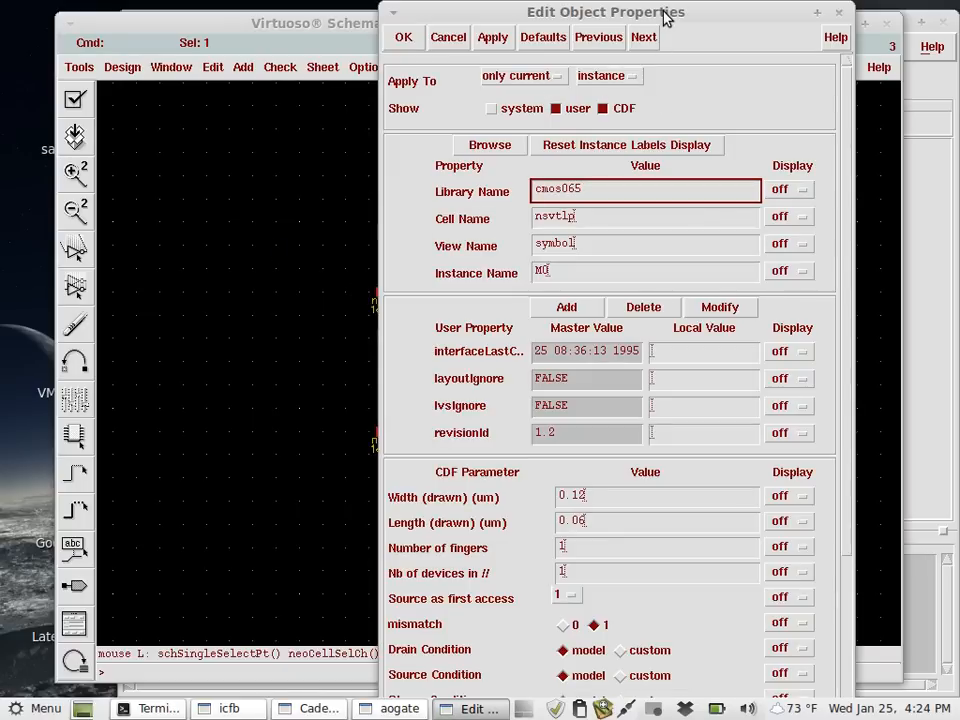
{"action": "left_click", "coordinate": [616, 499]}
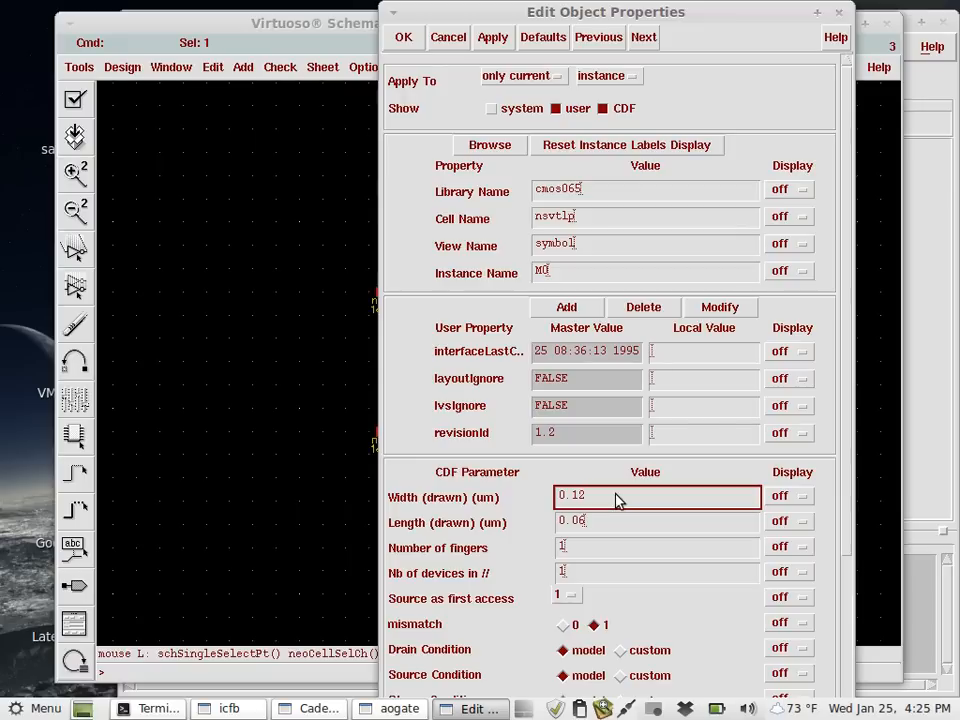
{"action": "left_click", "coordinate": [621, 527]}
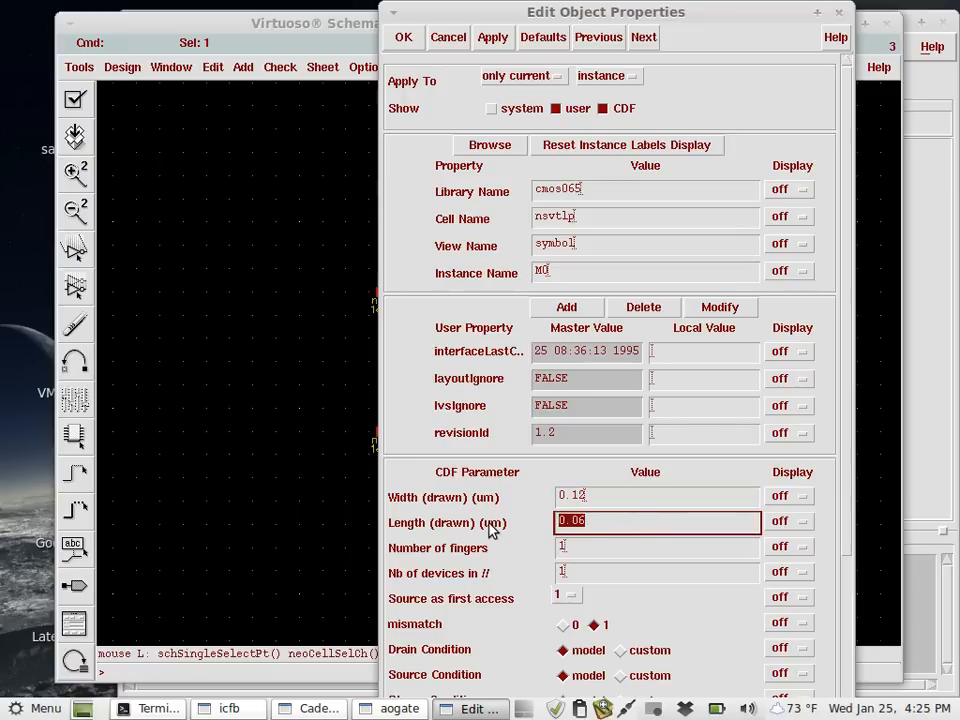
{"action": "left_click", "coordinate": [615, 505]}
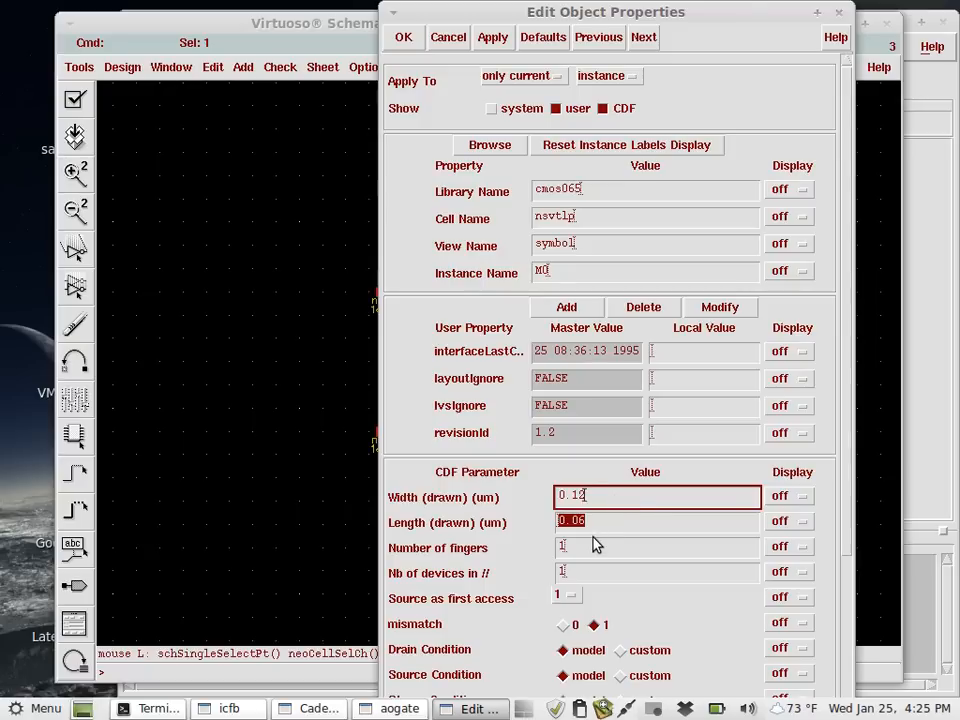
{"action": "left_click", "coordinate": [576, 521]}
{"action": "left_click", "coordinate": [603, 503]}
{"action": "key", "text": "BackSpace"}
{"action": "key", "text": "BackSpace"}
{"action": "type", "text": "24"}
{"action": "left_click", "coordinate": [405, 37]}
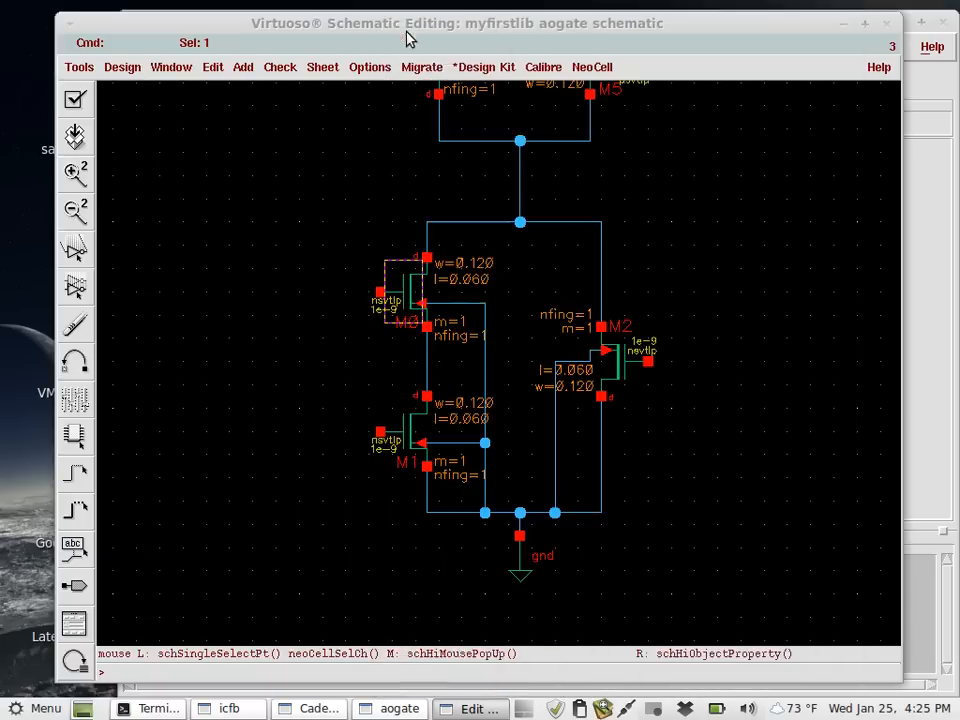
Set the drawn width of nMOS transistor M1, directly below M0, to 0.24 um.
{"action": "left_click", "coordinate": [407, 438]}
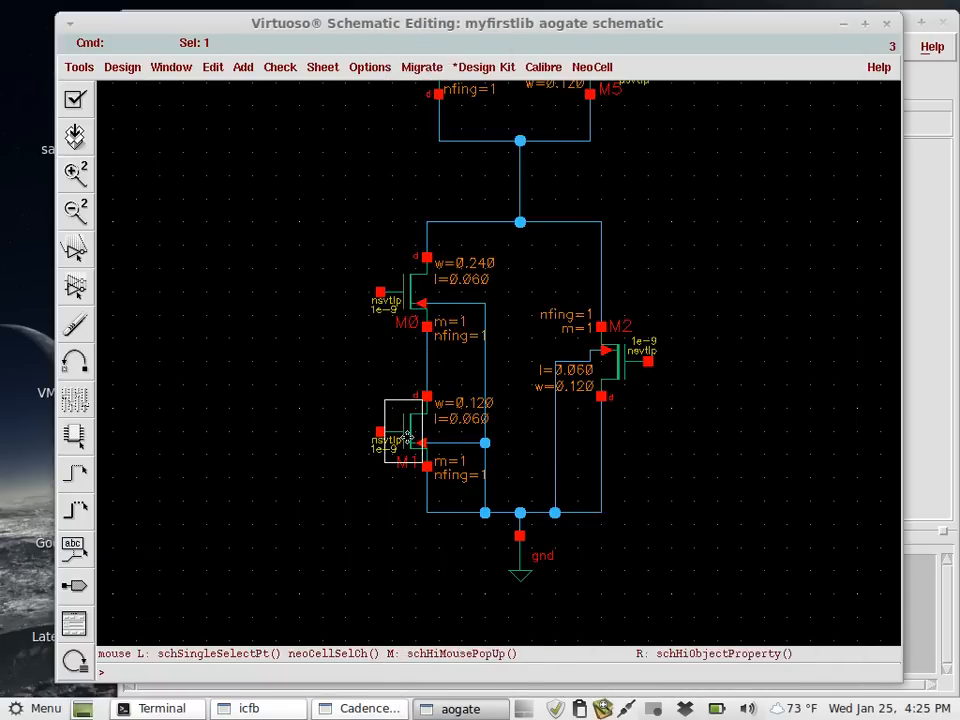
{"action": "right_click", "coordinate": [407, 438]}
{"action": "left_click", "coordinate": [604, 495]}
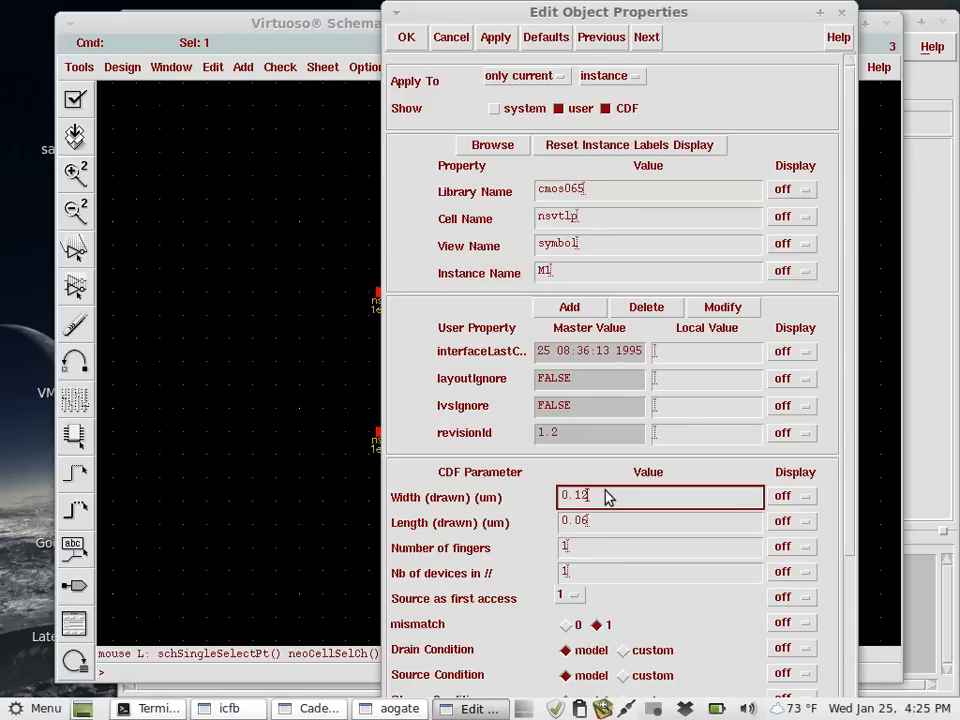
{"action": "key", "text": "BackSpace"}
{"action": "key", "text": "BackSpace"}
{"action": "type", "text": "24"}
{"action": "left_click", "coordinate": [406, 38]}
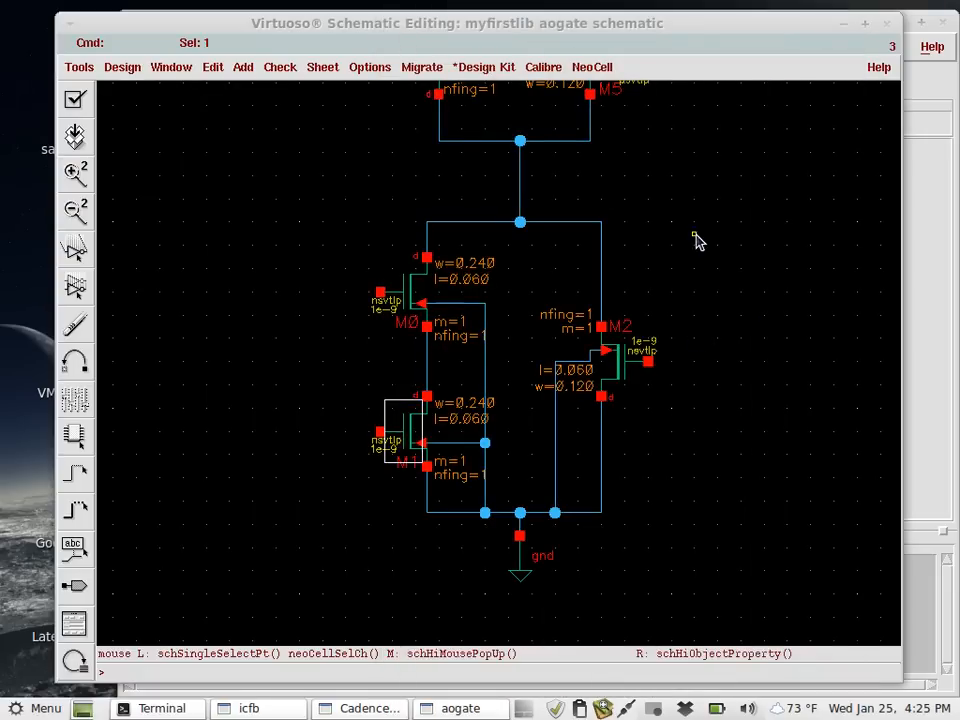
Set the drawn length of pMOS transistor M3 to 0.24 um in its object properties.
{"action": "scroll", "coordinate": [697, 241], "scroll_direction": "up", "scroll_amount": 2}
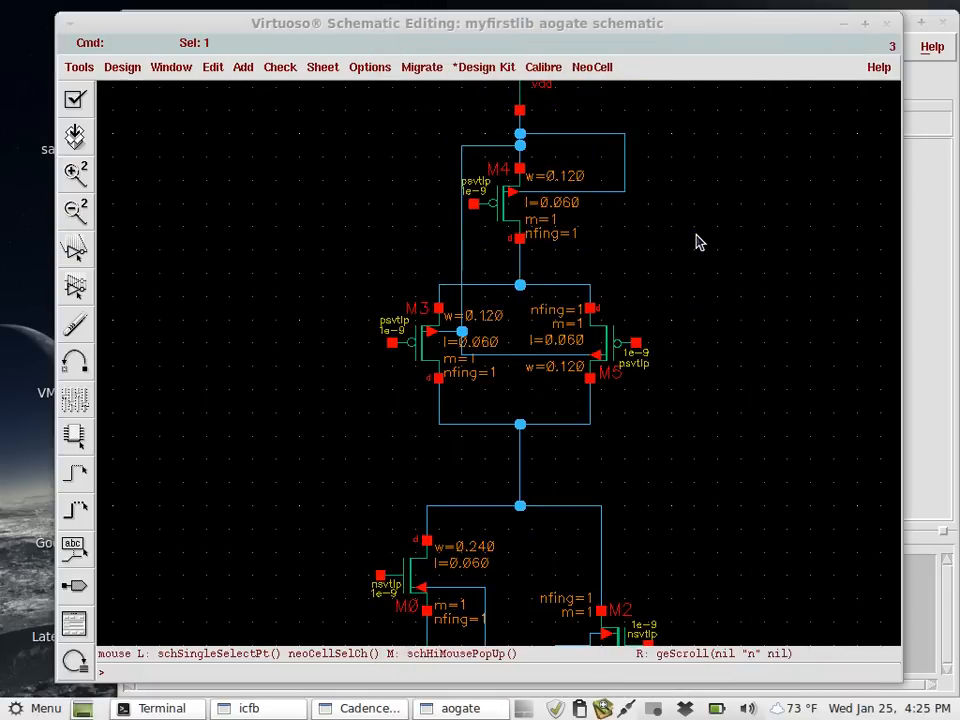
{"action": "left_click", "coordinate": [421, 354]}
{"action": "key", "text": "q"}
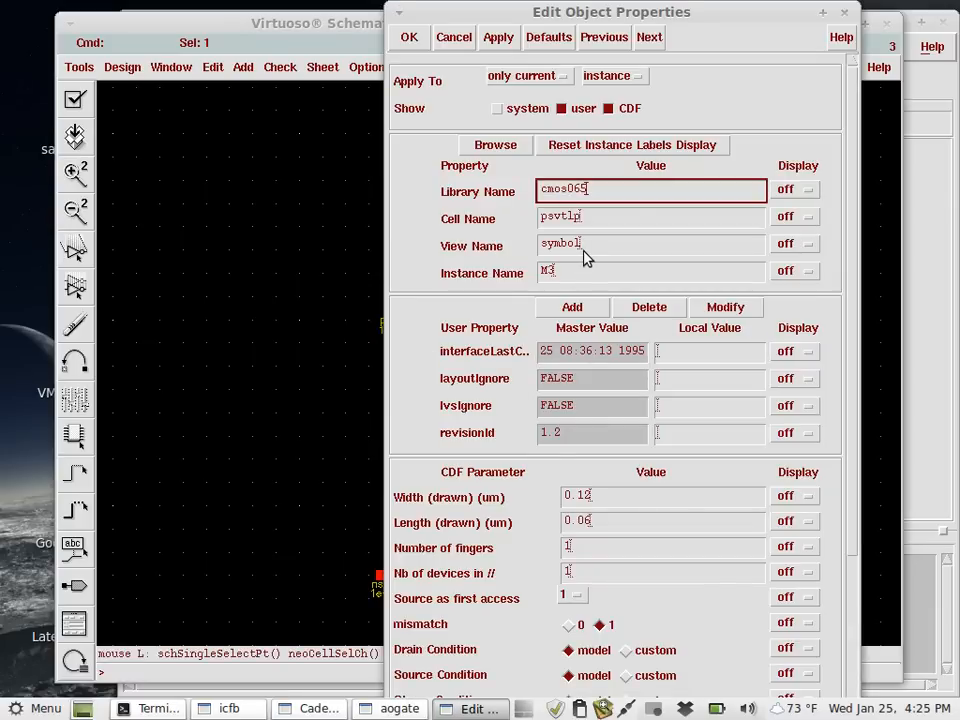
{"action": "left_click", "coordinate": [606, 521]}
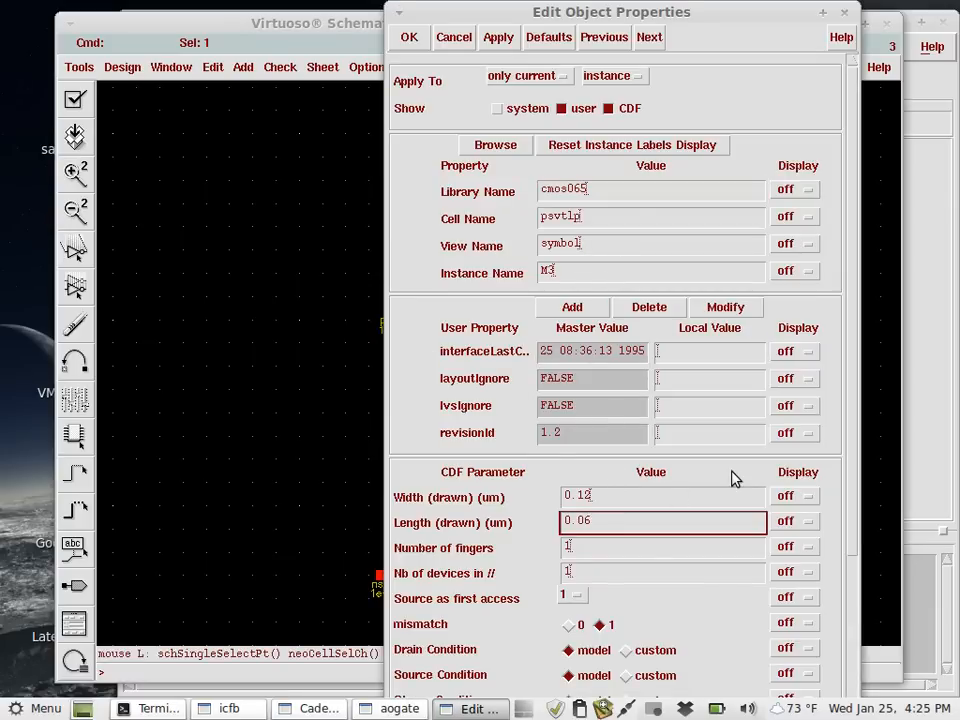
{"action": "left_click", "coordinate": [622, 500]}
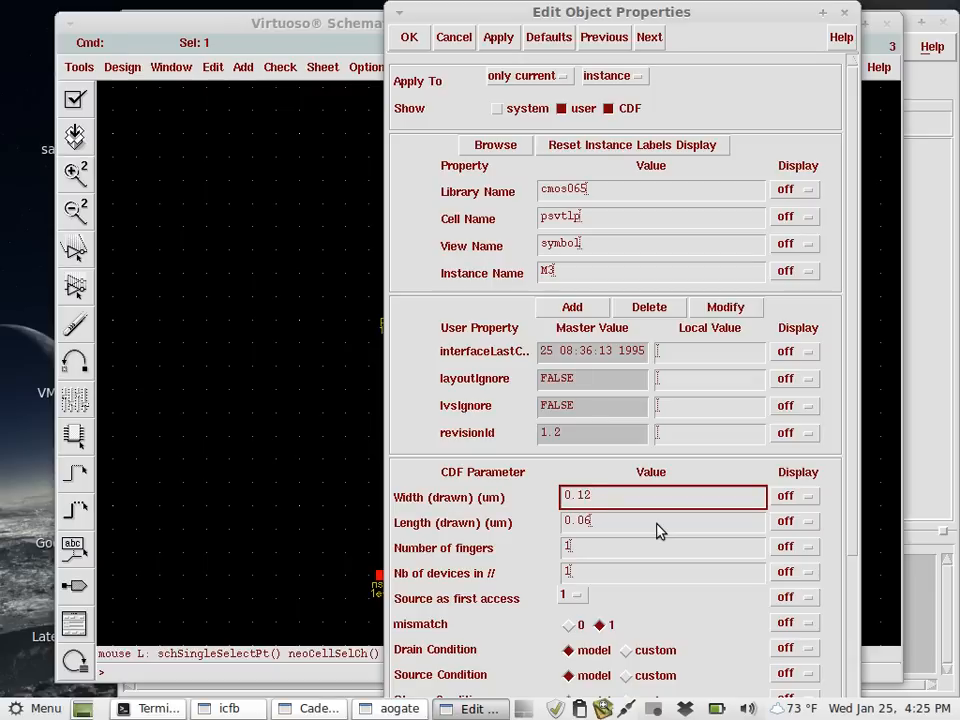
{"action": "left_click", "coordinate": [657, 530]}
{"action": "key", "text": "BackSpace"}
{"action": "key", "text": "BackSpace"}
{"action": "type", "text": "24"}
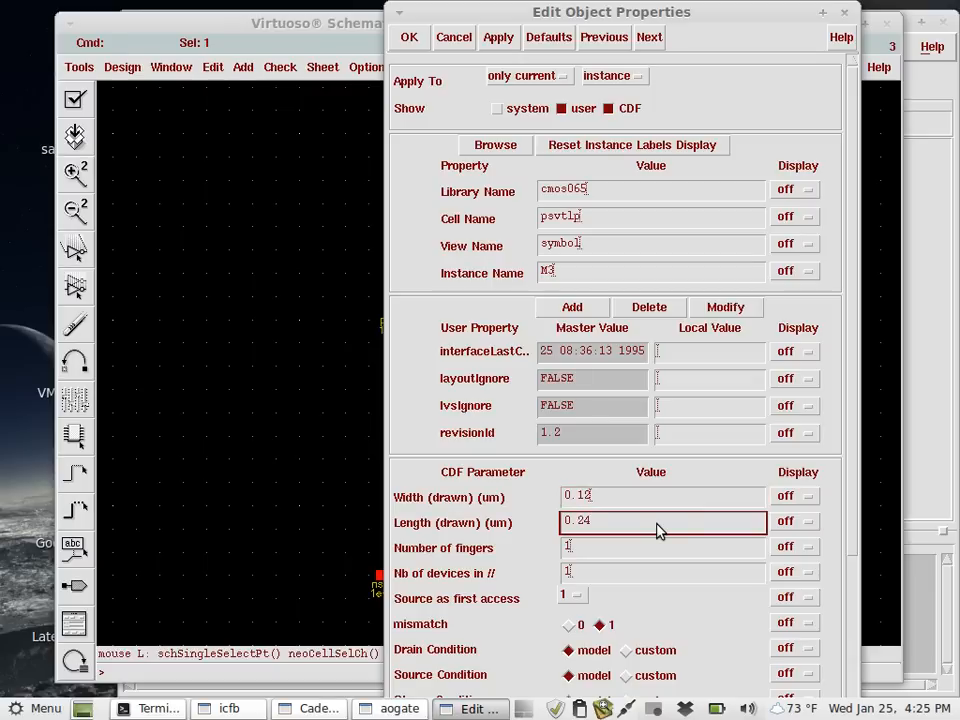
{"action": "left_click", "coordinate": [409, 40]}
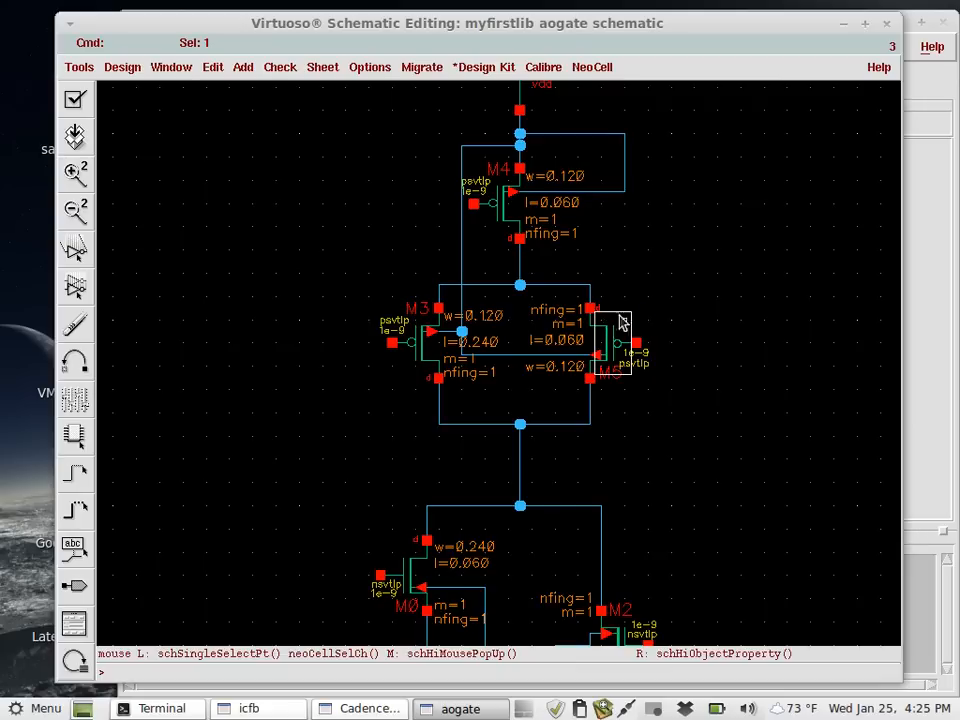
Set the drawn width of pMOS transistor M5 to 0.24 um.
{"action": "right_click", "coordinate": [580, 330]}
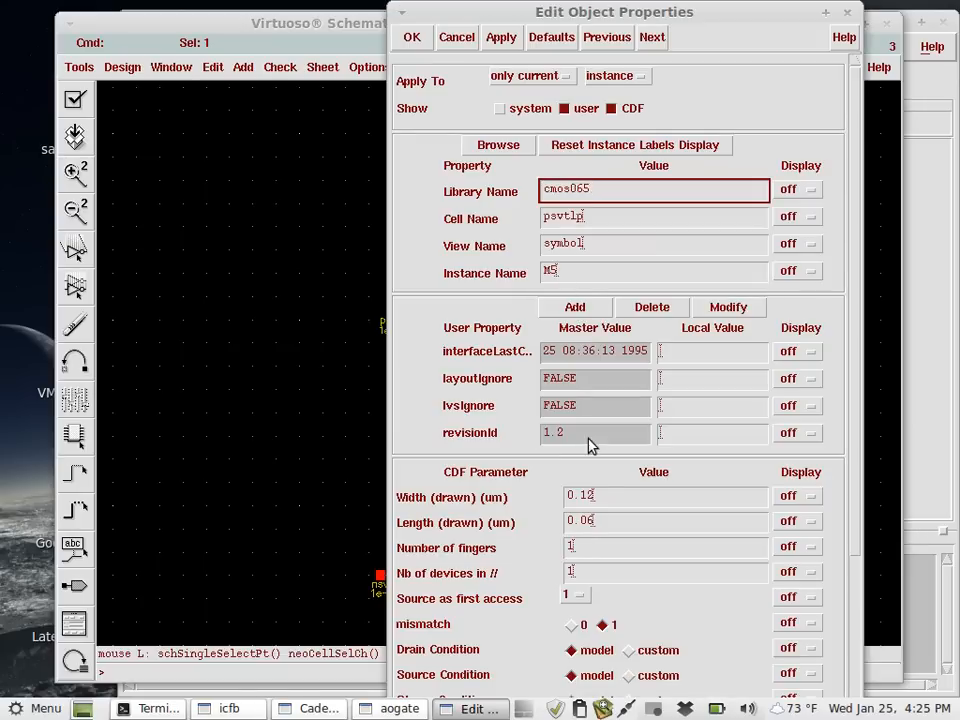
{"action": "double_click", "coordinate": [589, 496]}
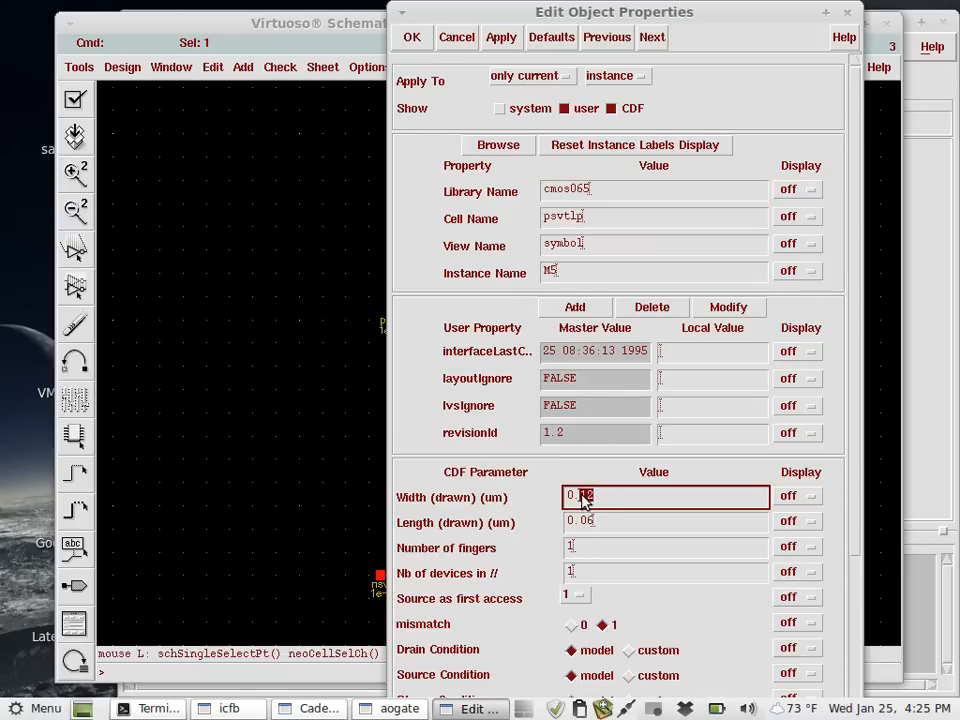
{"action": "type", "text": "24"}
{"action": "left_click", "coordinate": [414, 38]}
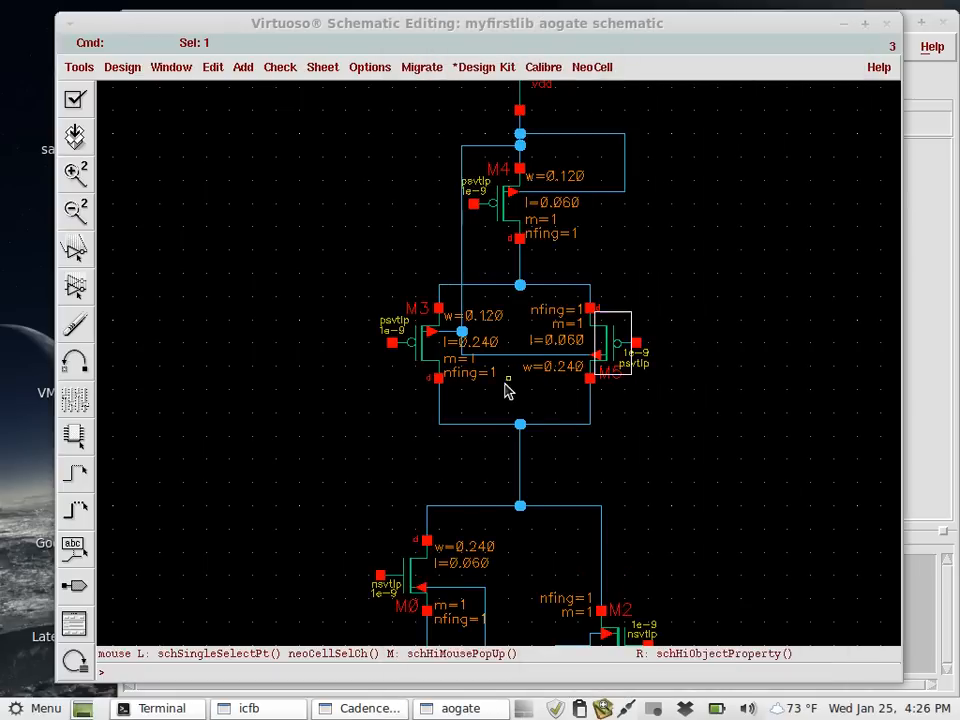
Correct pMOS transistor M3 by setting its drawn length to 0.06 um and its drawn width to 0.24 um.
{"action": "right_click", "coordinate": [426, 344]}
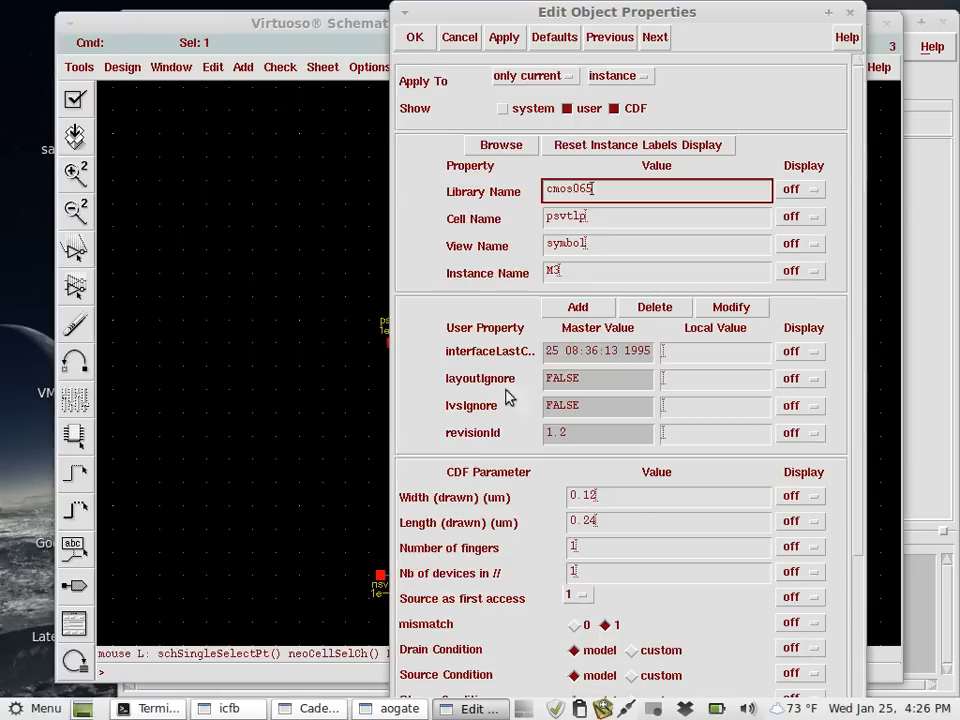
{"action": "left_click", "coordinate": [635, 530]}
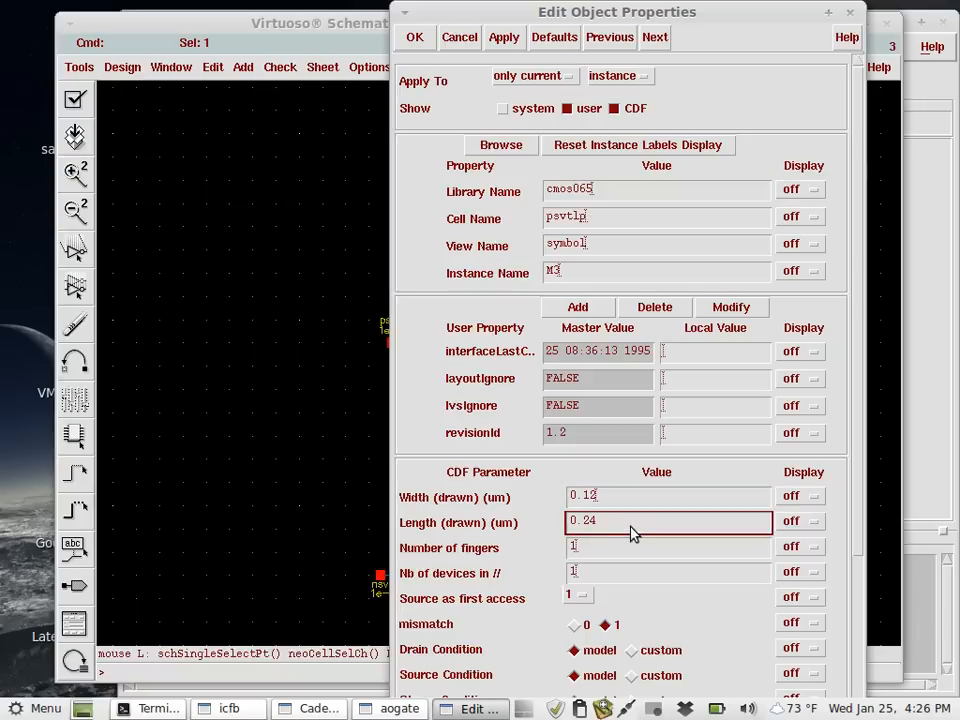
{"action": "key", "text": "BackSpace"}
{"action": "key", "text": "BackSpace"}
{"action": "type", "text": "06"}
{"action": "left_click", "coordinate": [623, 506]}
{"action": "key", "text": "BackSpace"}
{"action": "key", "text": "BackSpace"}
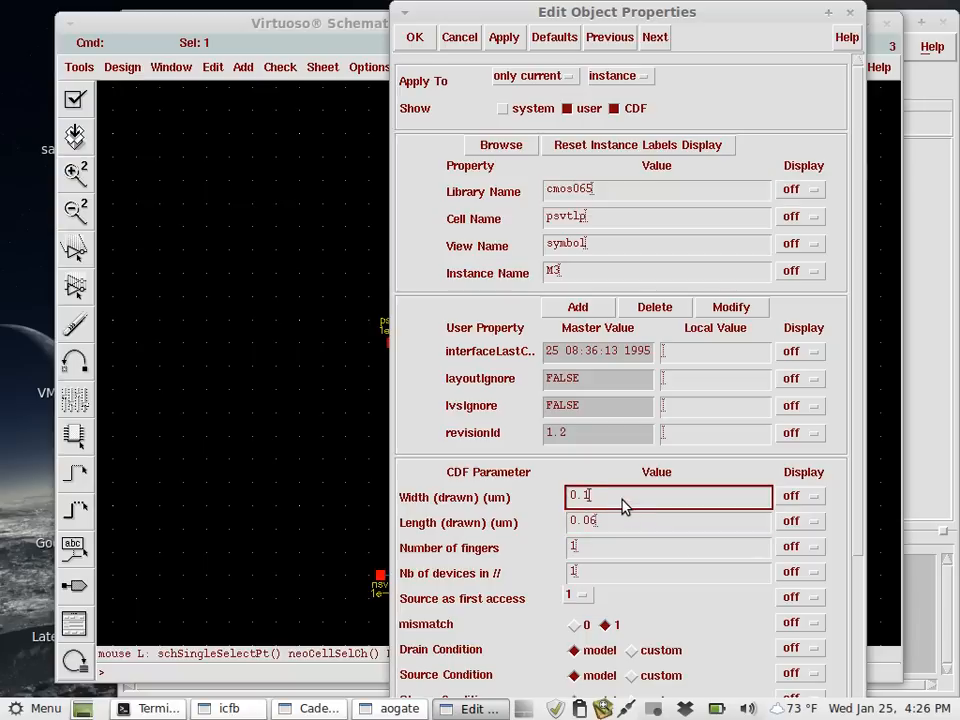
{"action": "type", "text": "24"}
{"action": "left_click", "coordinate": [419, 44]}
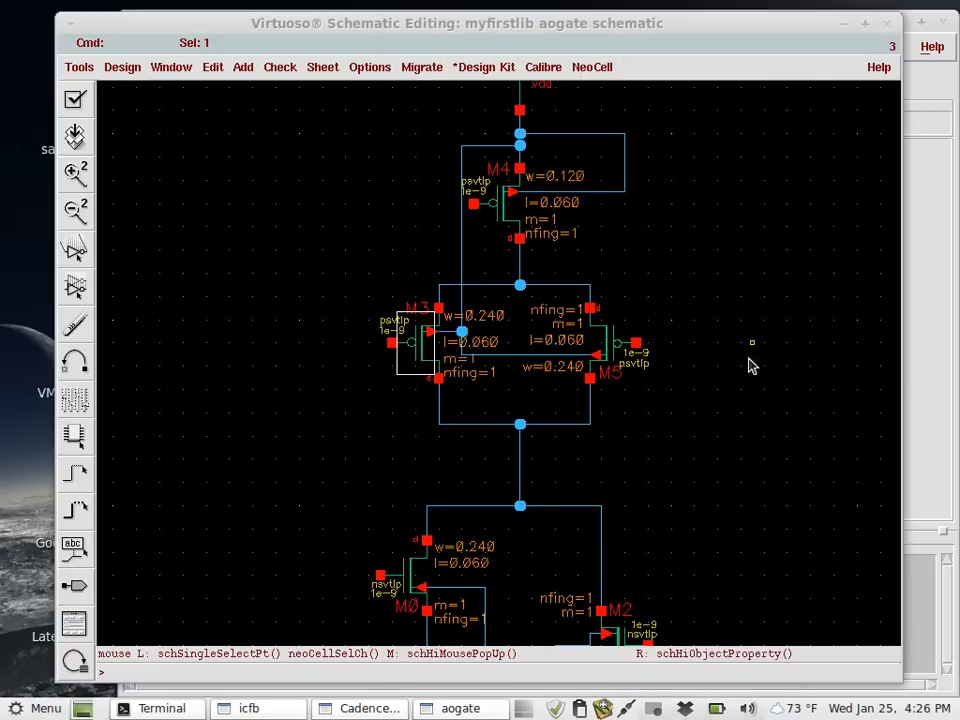
Examine the width and length labels of the nMOS and pMOS transistors between vdd and gnd.
{"action": "scroll", "coordinate": [743, 390], "scroll_direction": "down", "scroll_amount": 4}
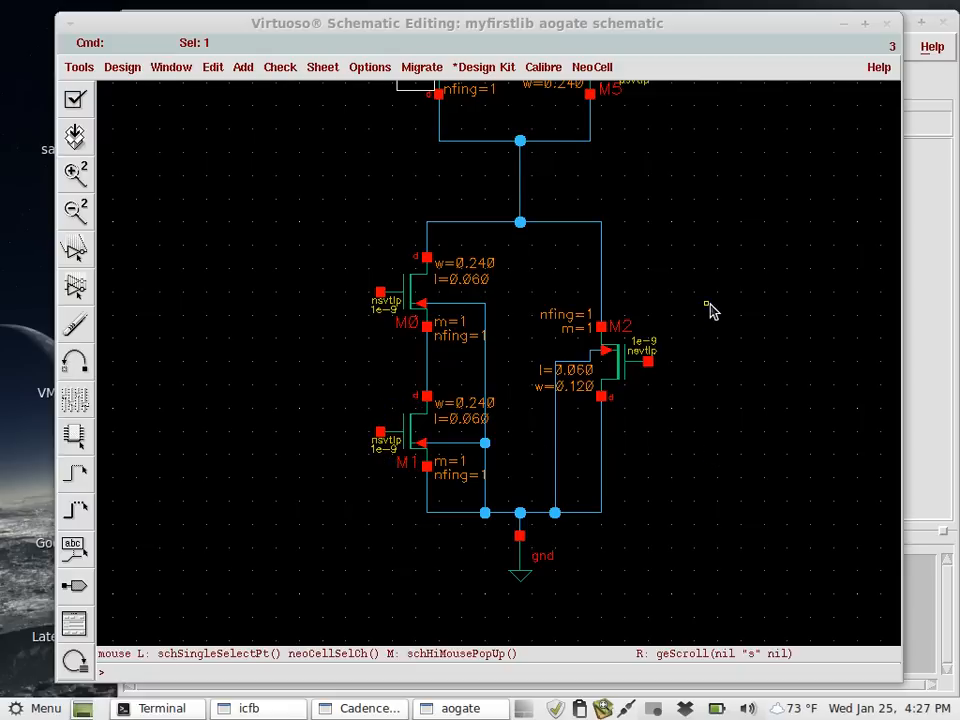
{"action": "scroll", "coordinate": [710, 312], "scroll_direction": "up", "scroll_amount": 1}
{"action": "scroll", "coordinate": [710, 312], "scroll_direction": "down", "scroll_amount": 1}
{"action": "scroll", "coordinate": [710, 312], "scroll_direction": "up", "scroll_amount": 1}
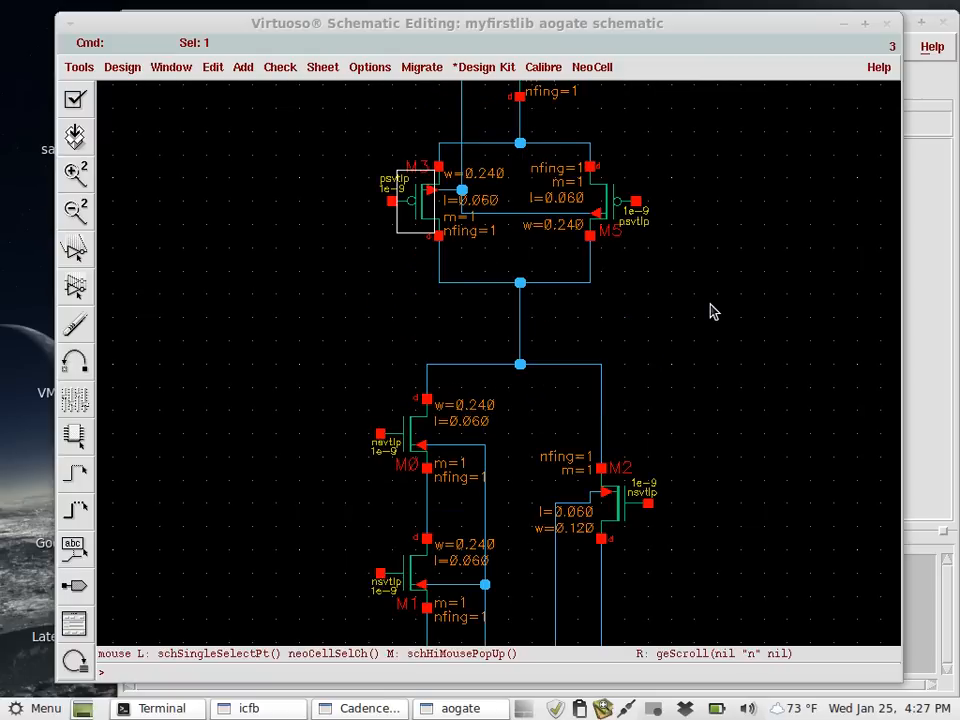
{"action": "scroll", "coordinate": [710, 312], "scroll_direction": "up", "scroll_amount": 2}
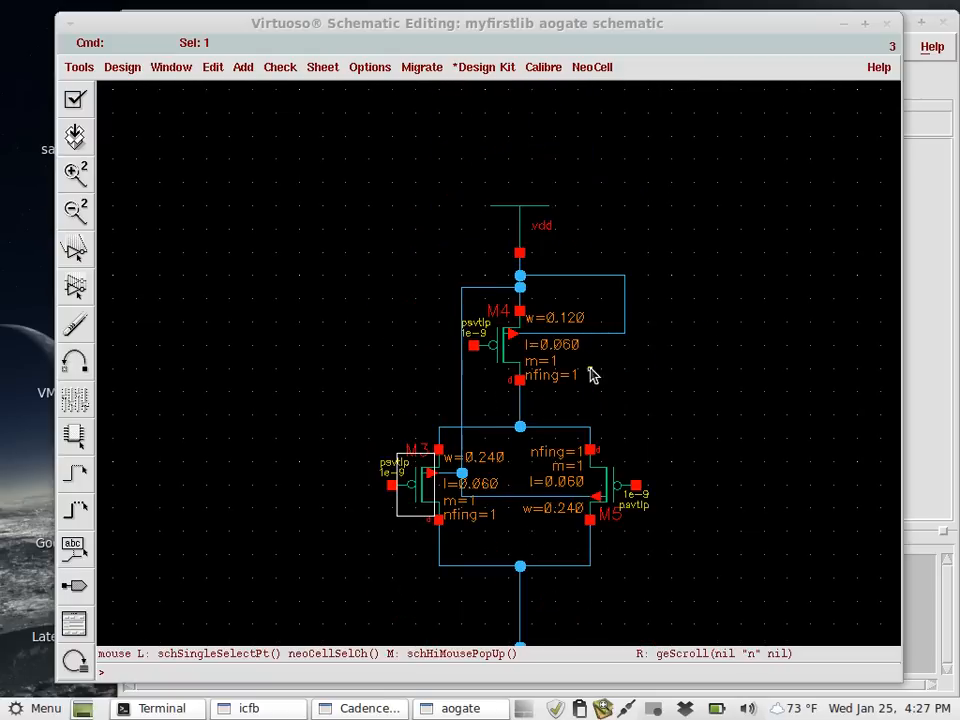
{"action": "scroll", "coordinate": [647, 340], "scroll_direction": "down", "scroll_amount": 1}
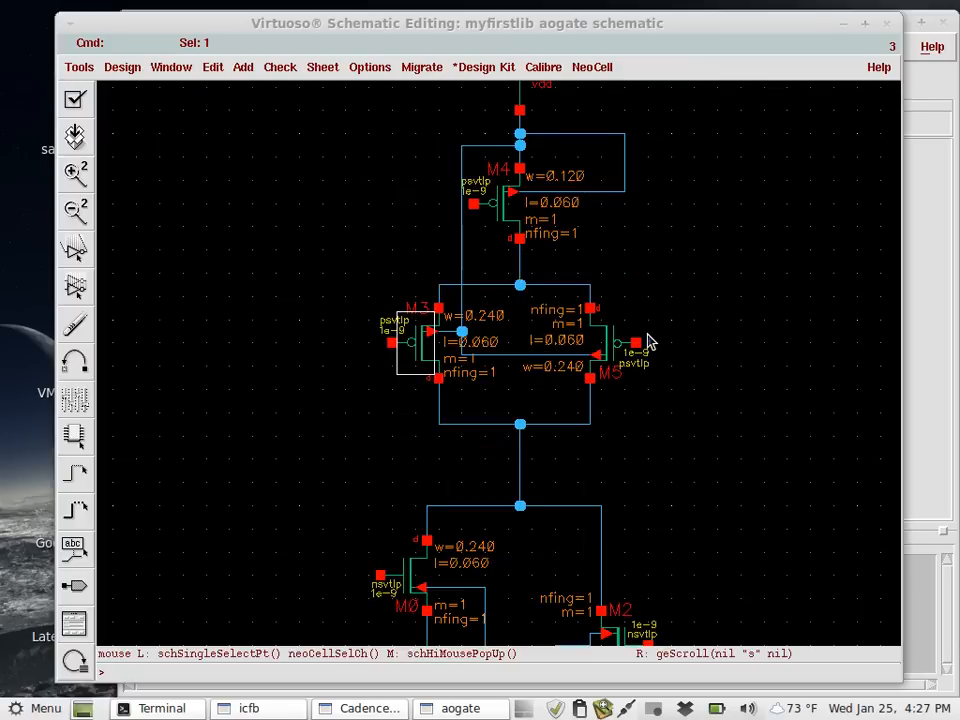
{"action": "scroll", "coordinate": [647, 340], "scroll_direction": "down", "scroll_amount": 1}
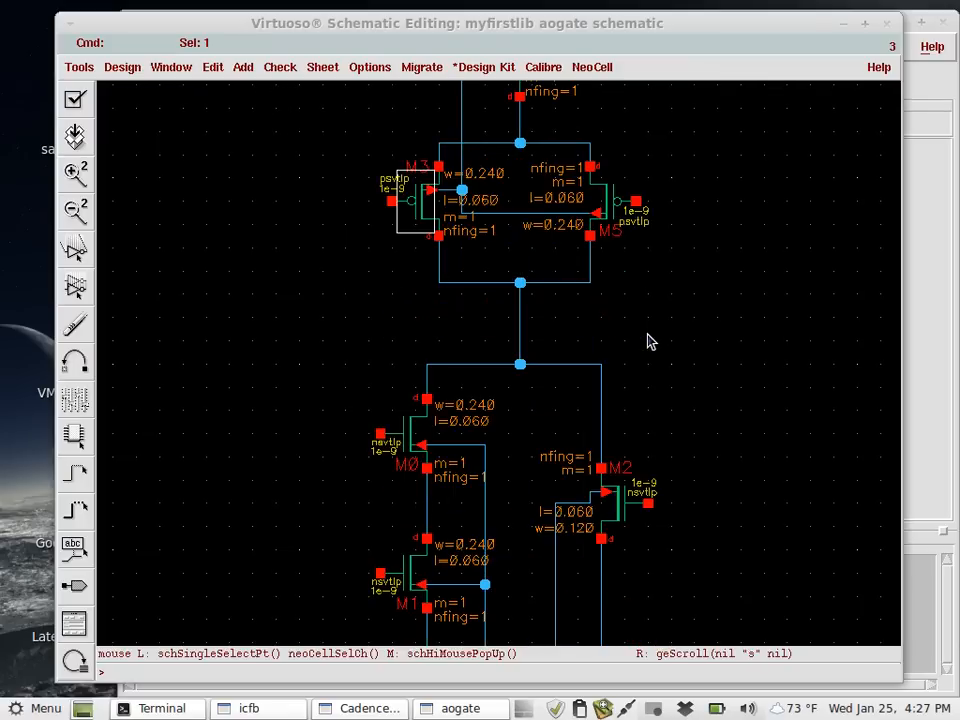
Set the drawn width of pMOS transistor M4, just below vdd, to 0.48 um.
{"action": "scroll", "coordinate": [647, 340], "scroll_direction": "up", "scroll_amount": 2}
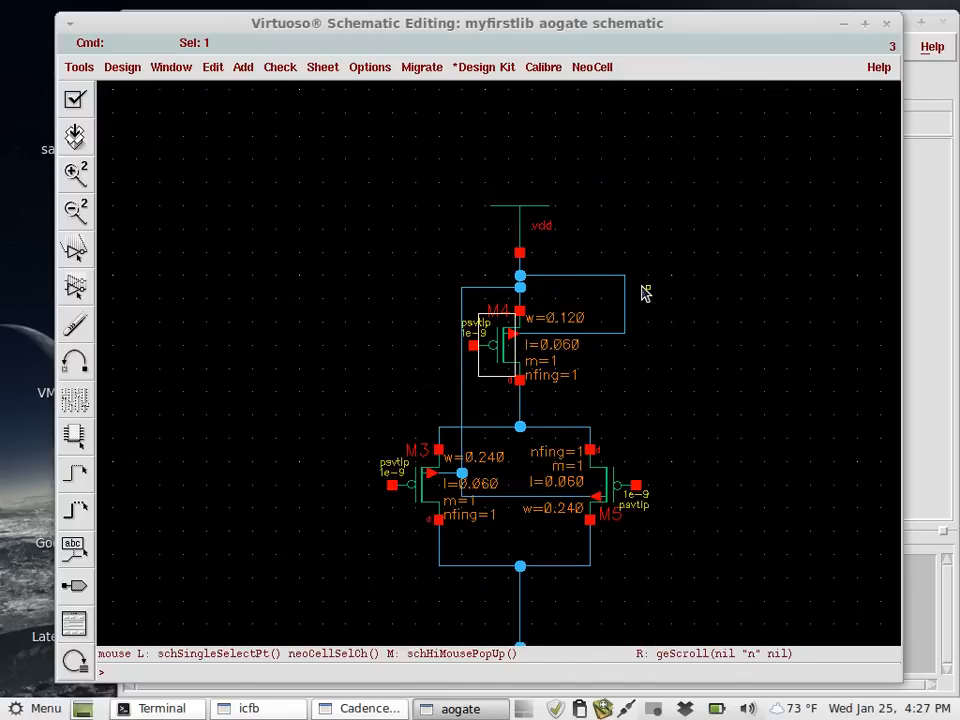
{"action": "key", "text": "q"}
{"action": "left_click", "coordinate": [647, 498]}
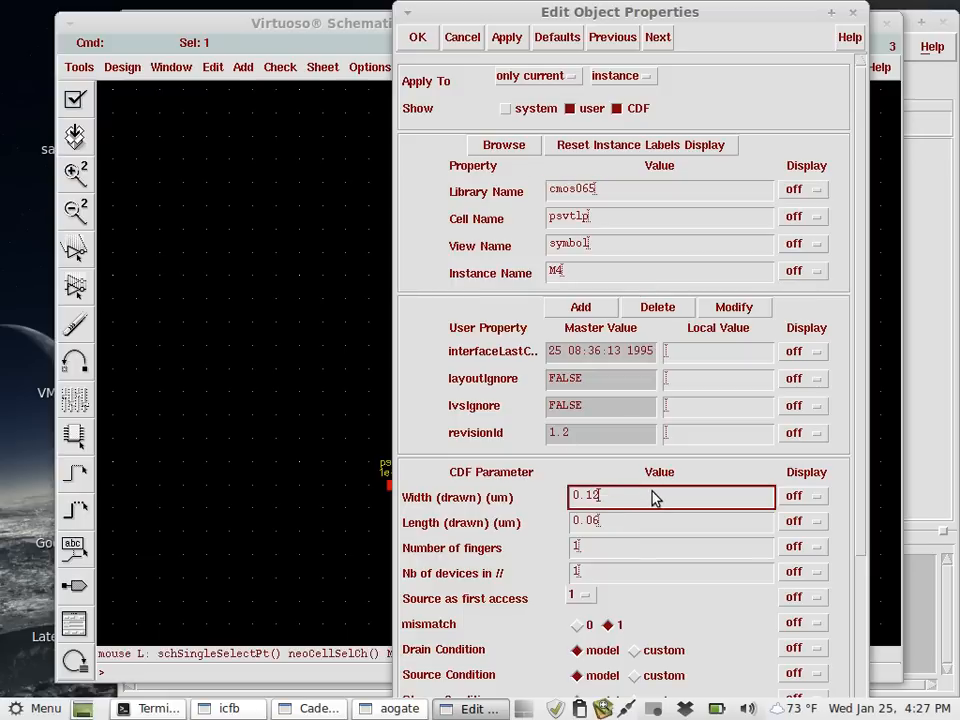
{"action": "key", "text": "BackSpace"}
{"action": "type", "text": "48"}
{"action": "left_click", "coordinate": [419, 40]}
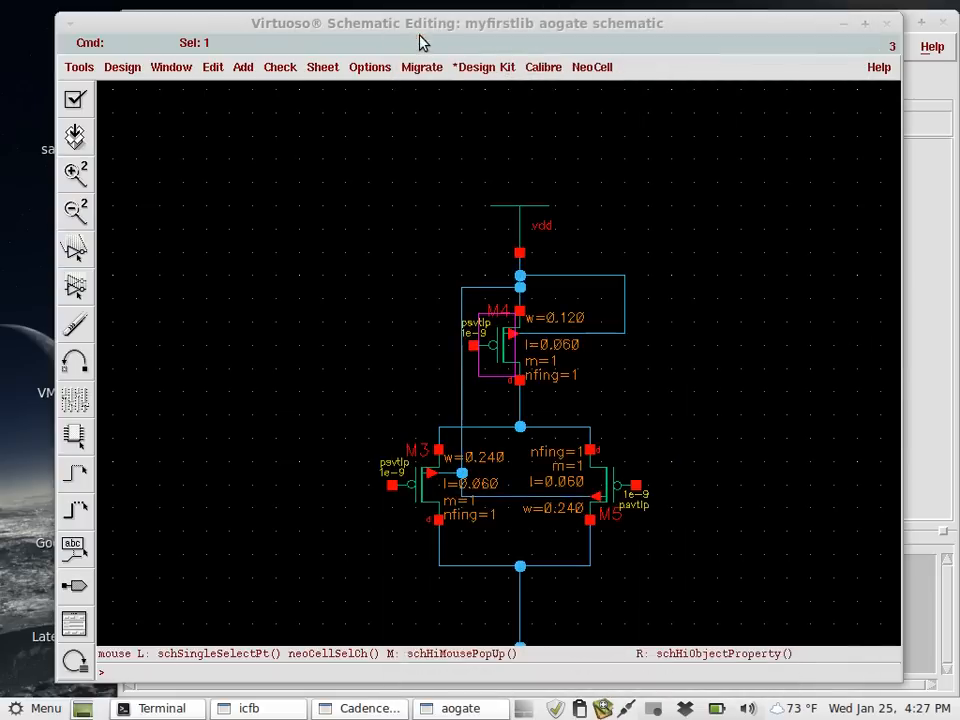
Review the object properties of pMOS transistors M3 and M5, including their drawn widths, and clear the selection.
{"action": "right_click", "coordinate": [428, 480]}
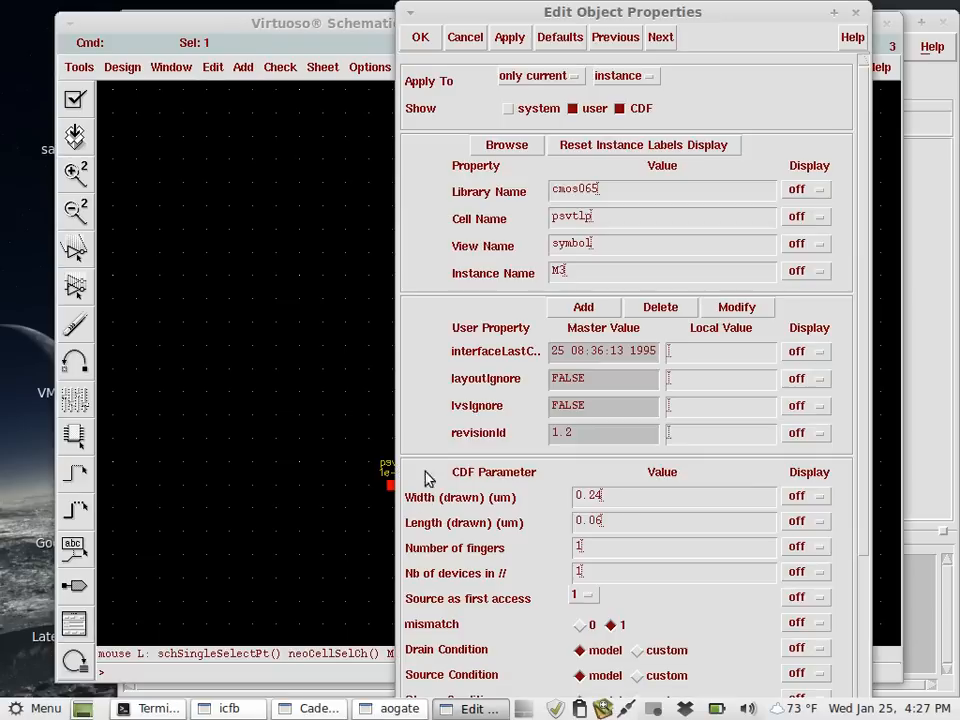
{"action": "left_click", "coordinate": [647, 498]}
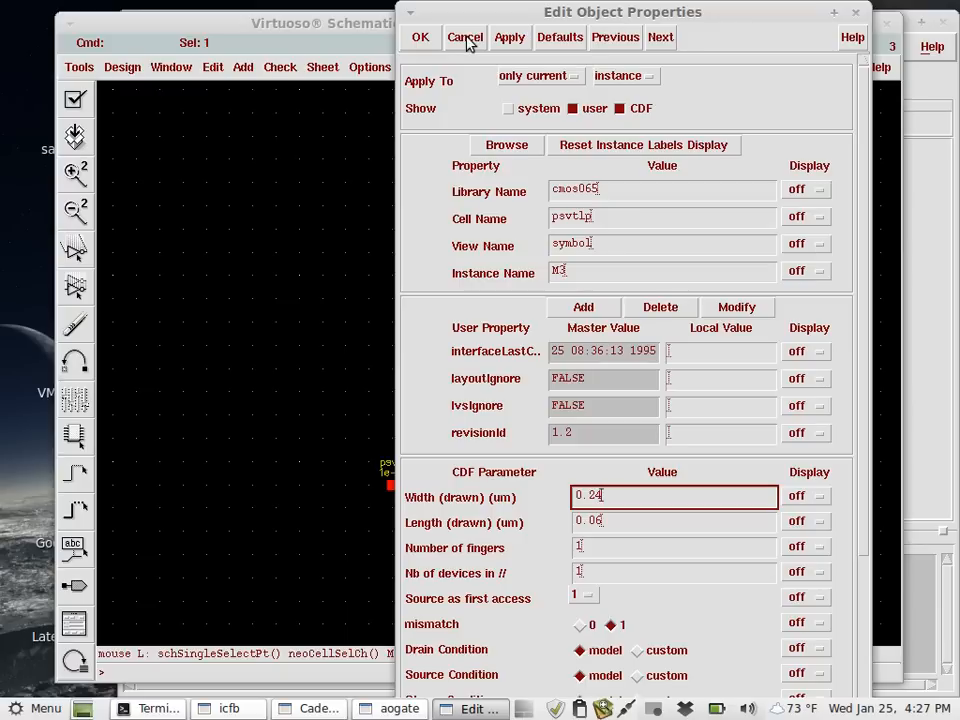
{"action": "left_click", "coordinate": [420, 40]}
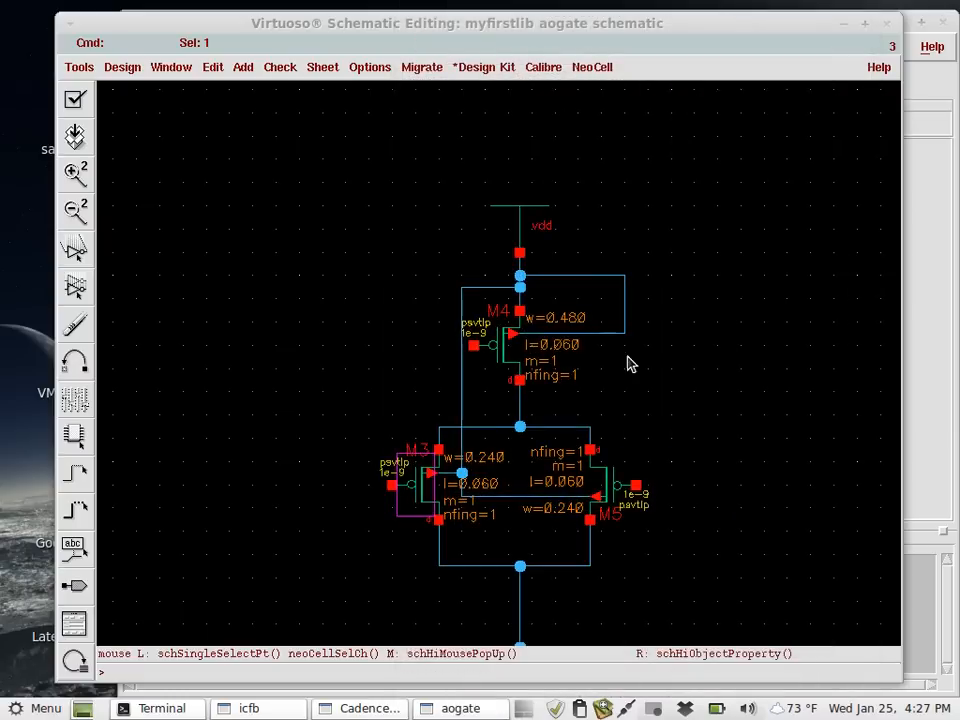
{"action": "right_click", "coordinate": [615, 481]}
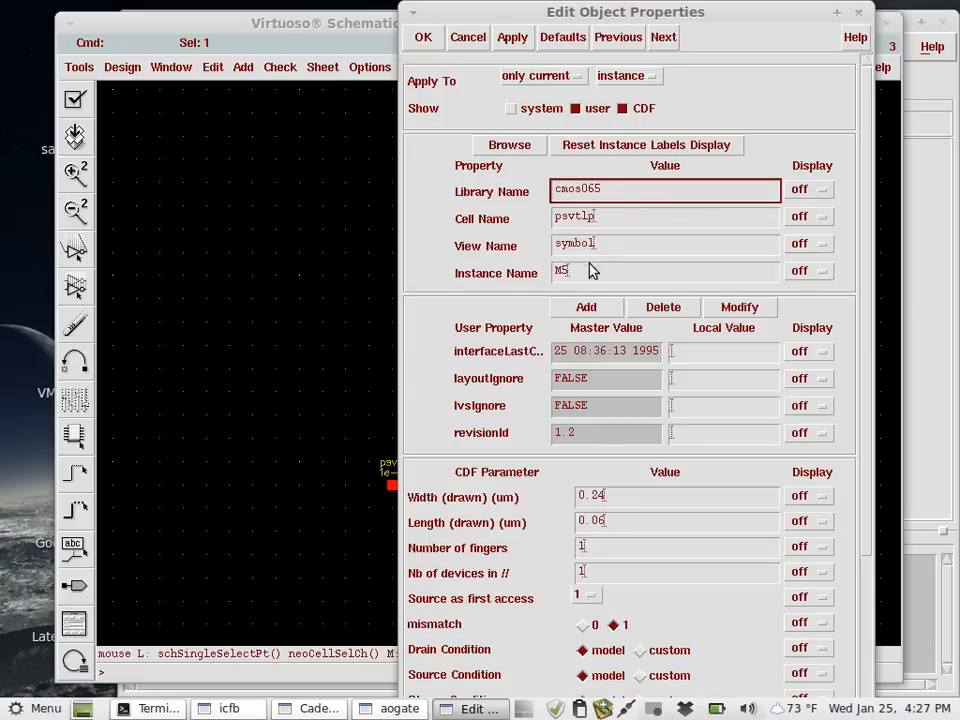
{"action": "left_click", "coordinate": [434, 38]}
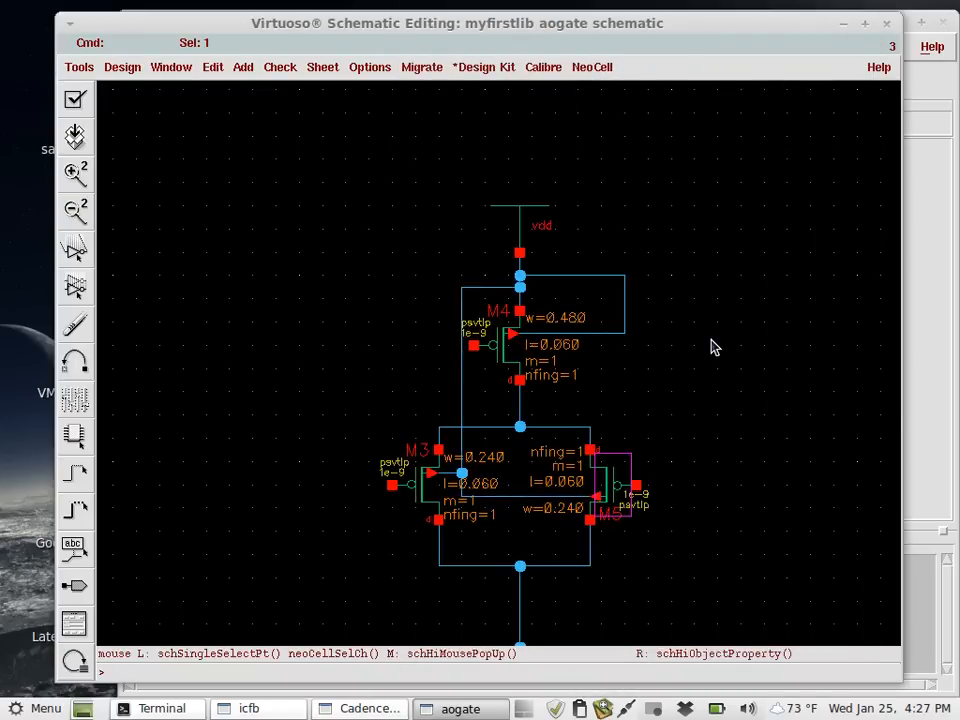
{"action": "scroll", "coordinate": [712, 347], "scroll_direction": "down", "scroll_amount": 1}
{"action": "left_click", "coordinate": [712, 347]}
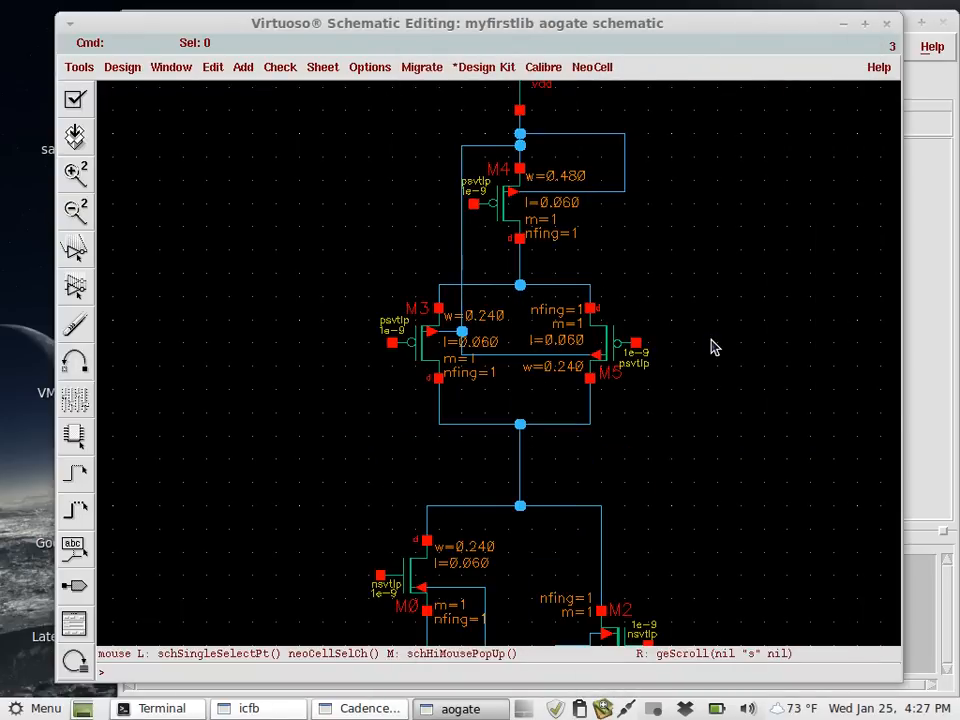
Add a schematic input pin named A in the empty area beside the transistor network, level with pMOS transistor M4.
{"action": "scroll", "coordinate": [712, 347], "scroll_direction": "down", "scroll_amount": 2, "text": "ctrl"}
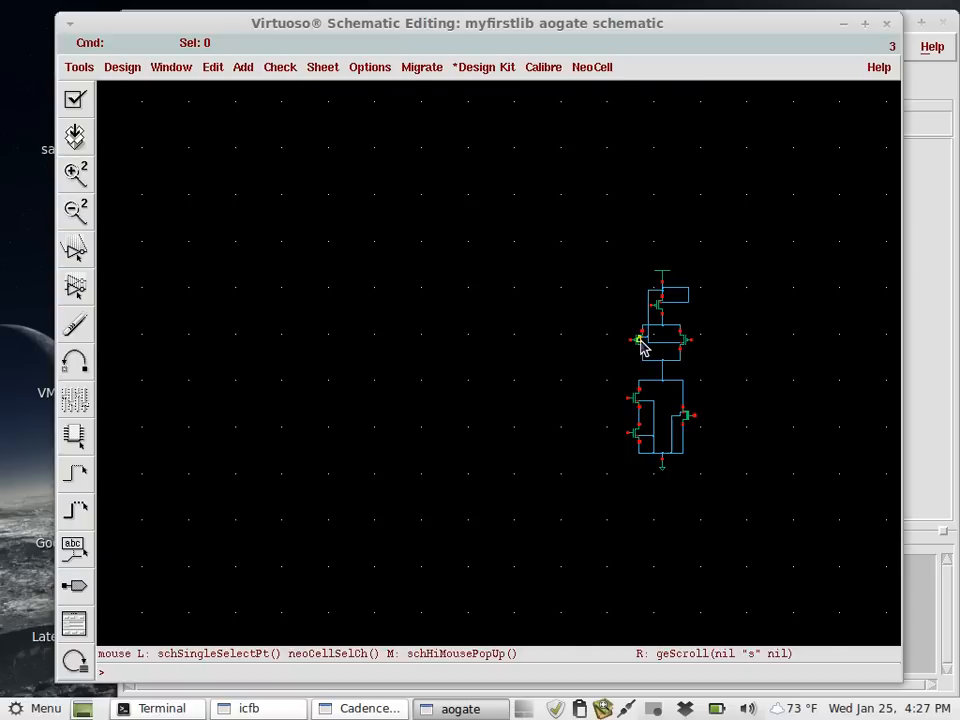
{"action": "scroll", "coordinate": [640, 345], "scroll_direction": "up", "scroll_amount": 2, "text": "ctrl"}
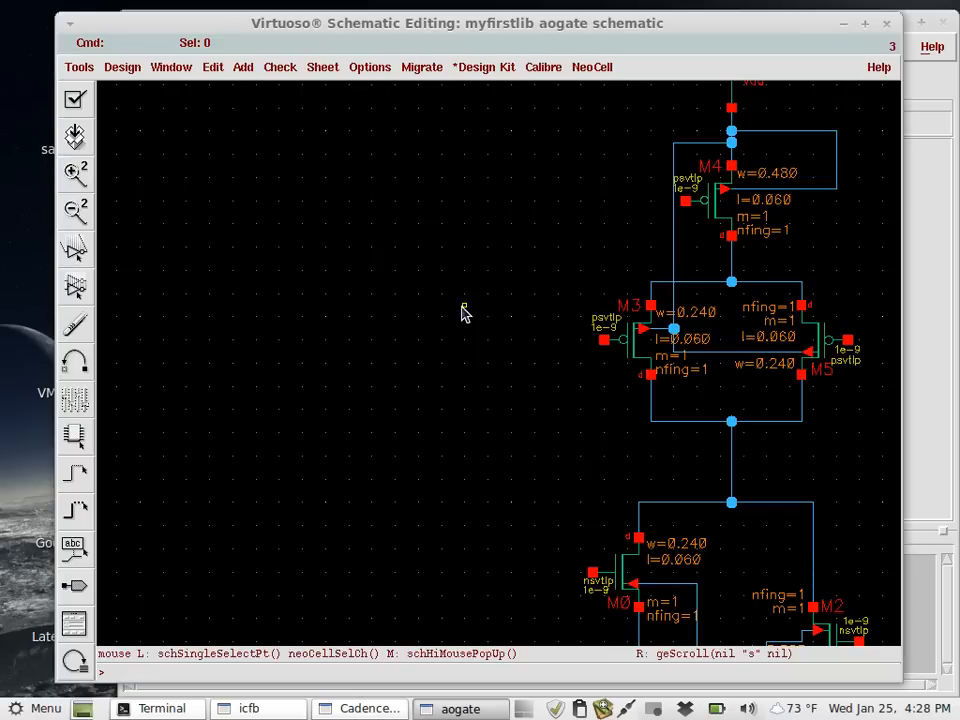
{"action": "key", "text": "p"}
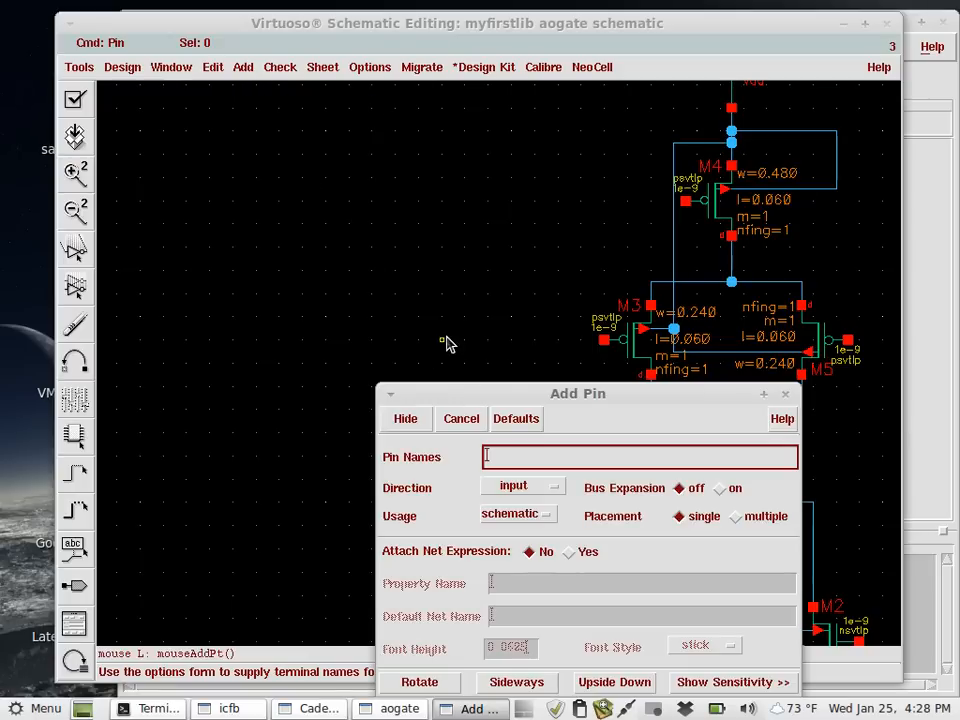
{"action": "type", "text": "A"}
{"action": "left_click_drag", "start_coordinate": [518, 400], "coordinate": [420, 188]}
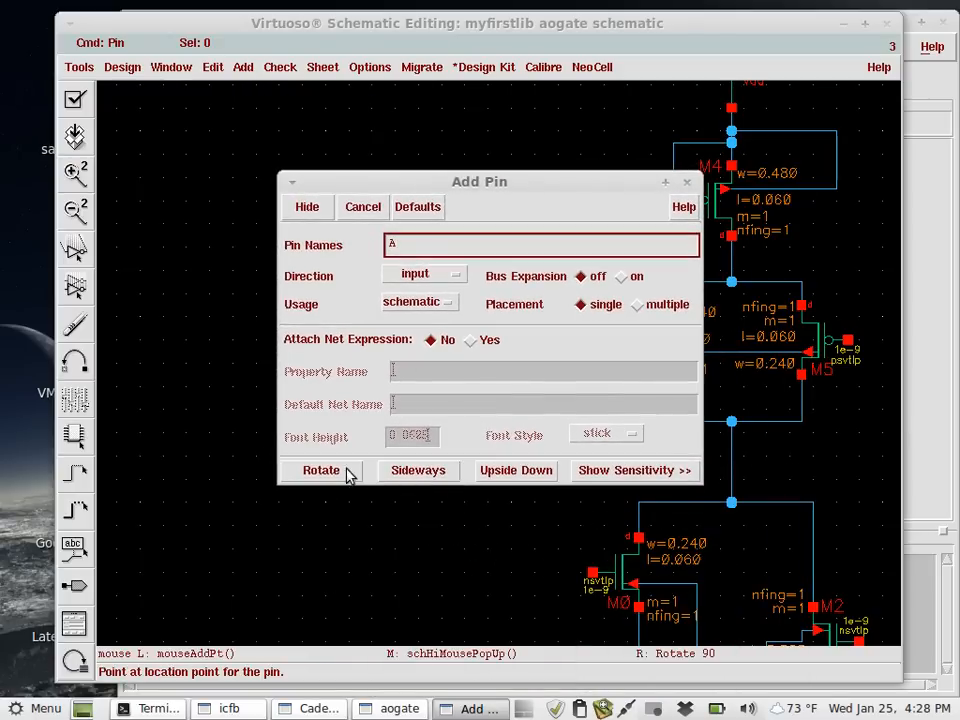
{"action": "left_click", "coordinate": [229, 237]}
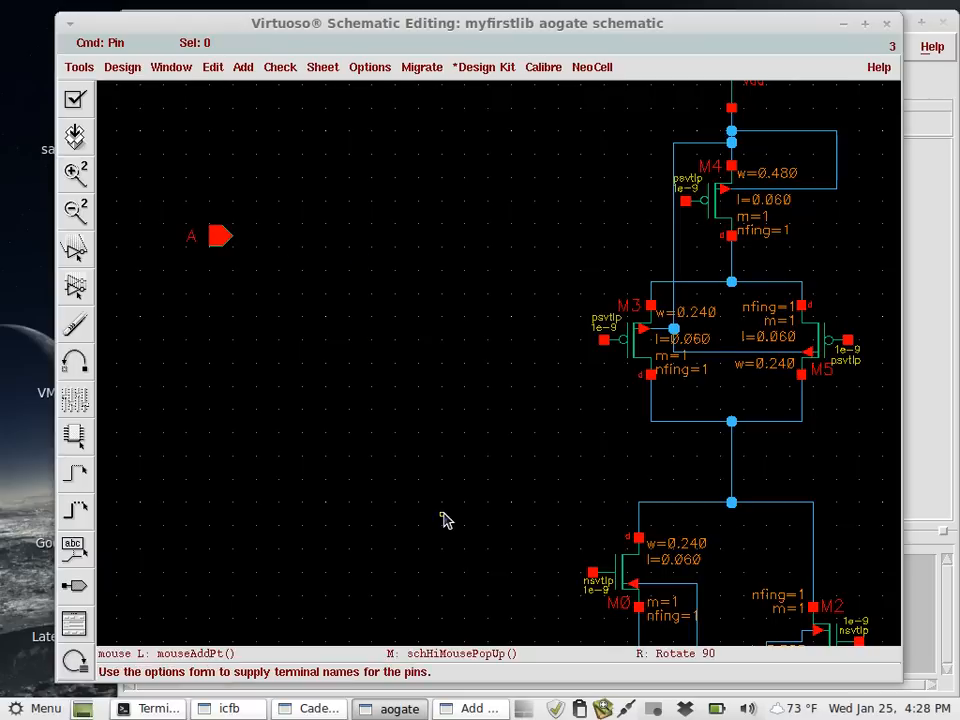
Add input pins B and C, stacked below pin A, and finish adding pins.
{"action": "left_click", "coordinate": [472, 708]}
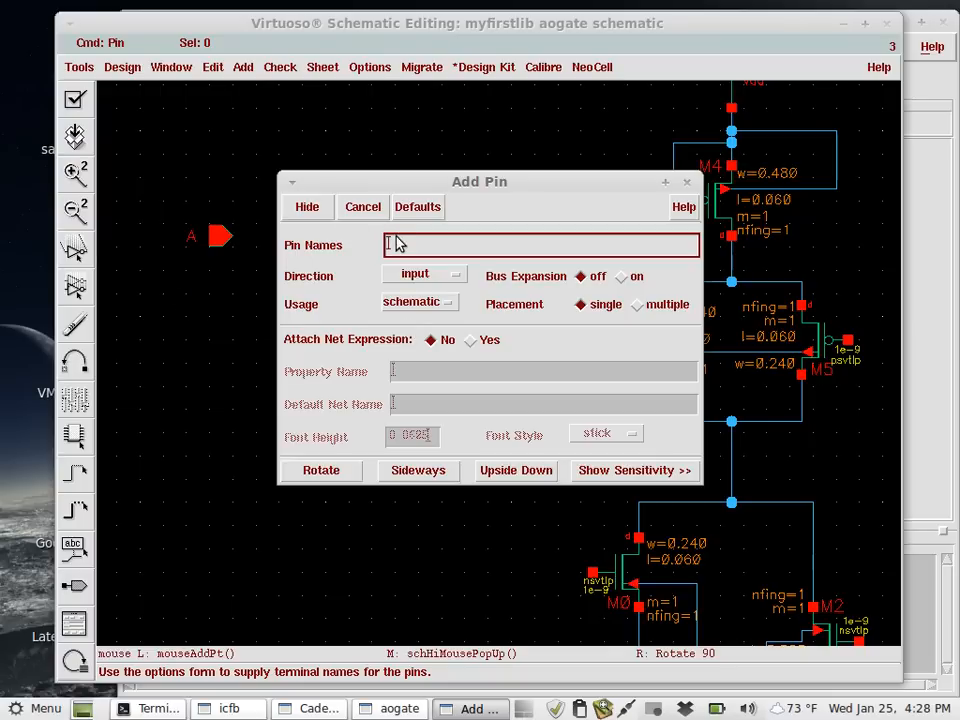
{"action": "type", "text": "B"}
{"action": "left_click", "coordinate": [225, 332]}
{"action": "left_click", "coordinate": [478, 708]}
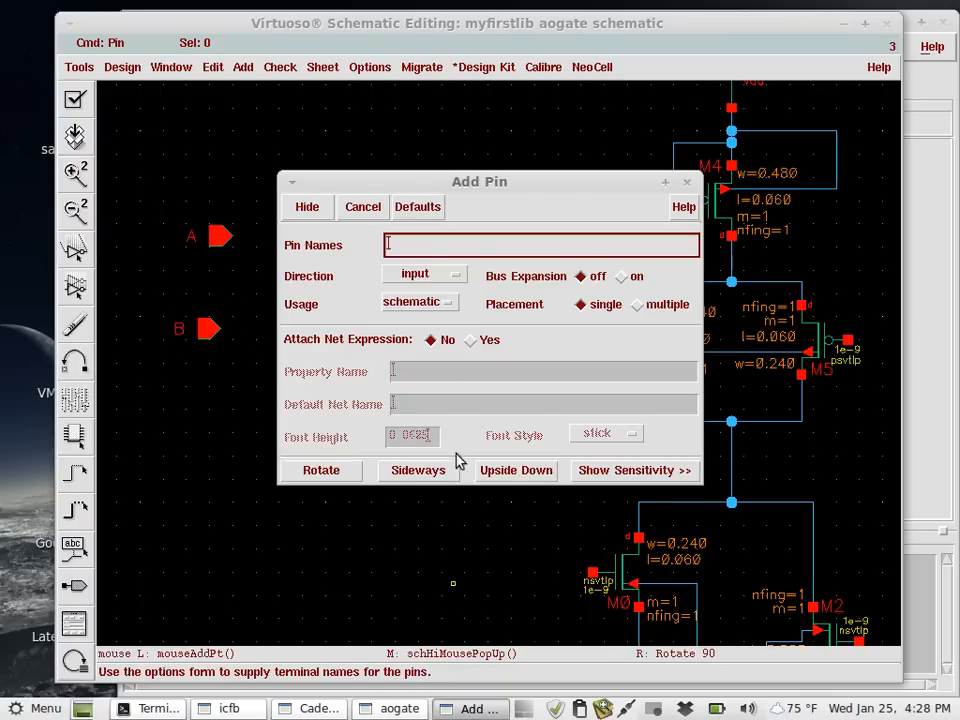
{"action": "type", "text": "C"}
{"action": "left_click", "coordinate": [214, 441]}
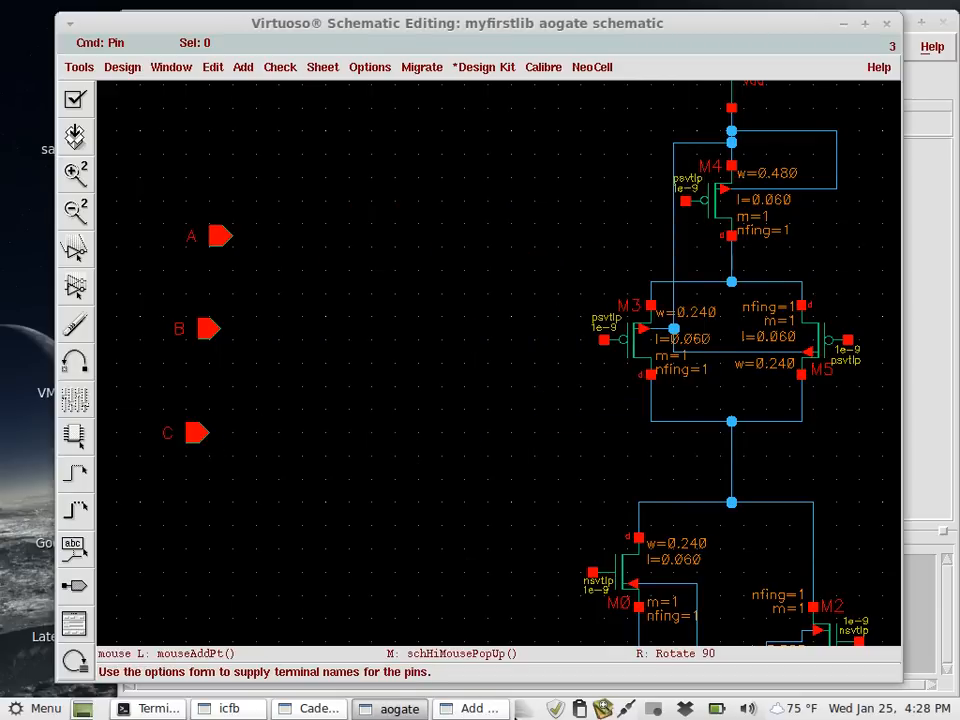
{"action": "left_click", "coordinate": [485, 708]}
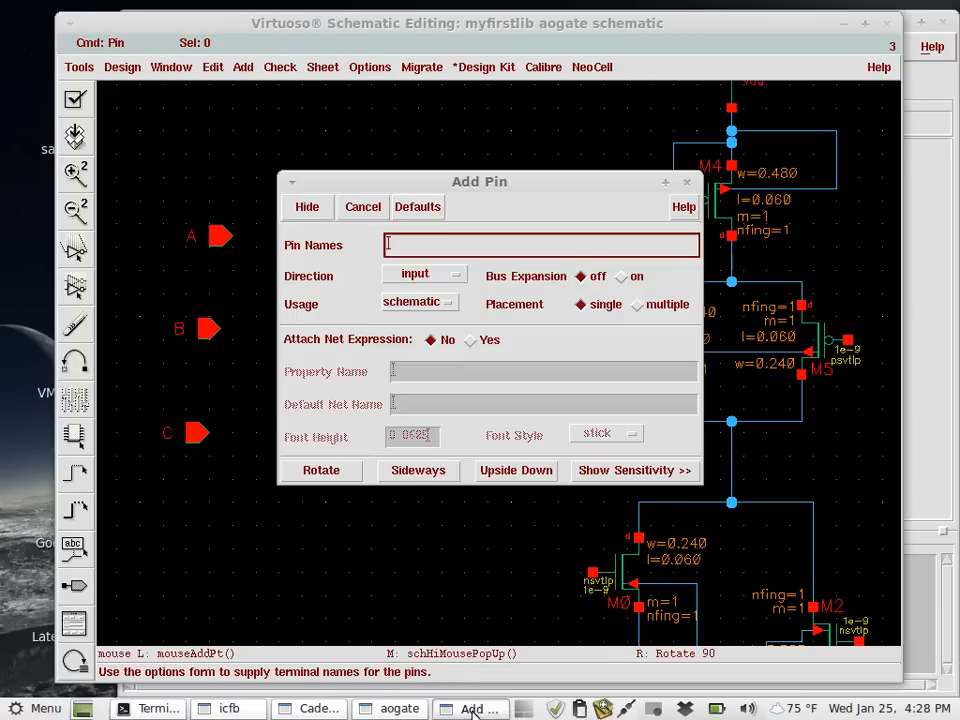
{"action": "left_click", "coordinate": [687, 182]}
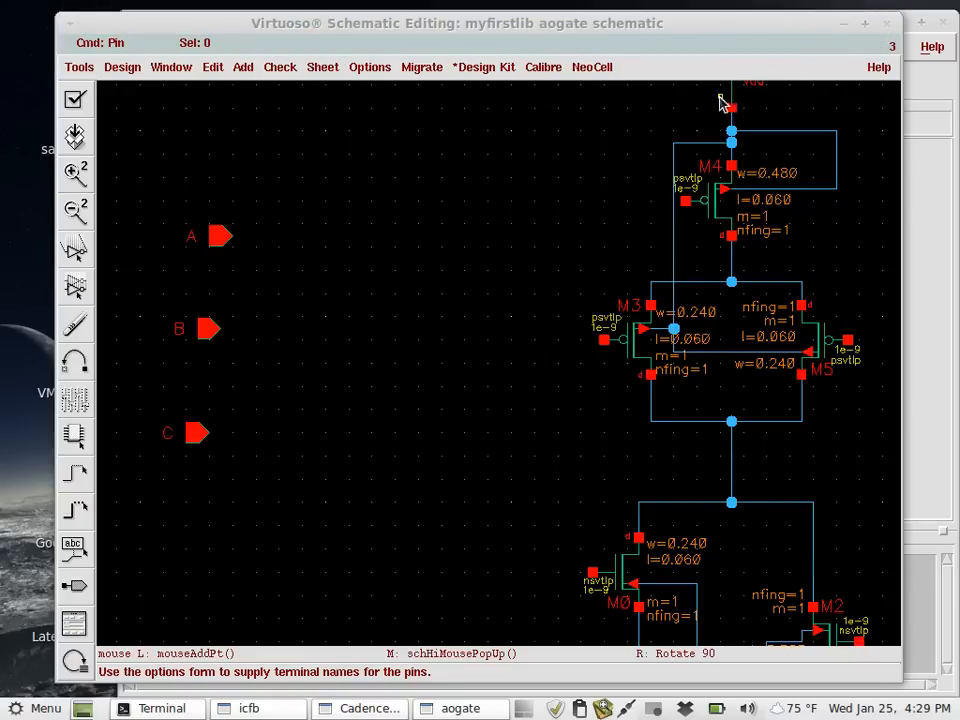
Examine the transistor network from vdd down to gnd together with the input pins A, B and C.
{"action": "left_click_drag", "start_coordinate": [701, 29], "coordinate": [613, 75]}
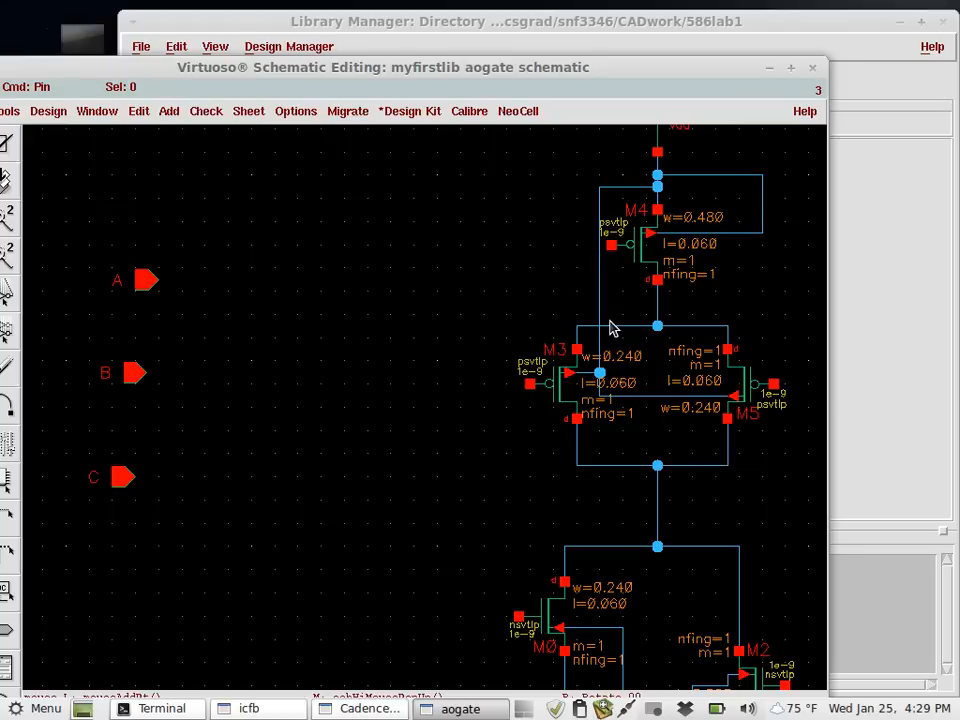
{"action": "scroll", "coordinate": [550, 332], "scroll_direction": "down", "scroll_amount": 2}
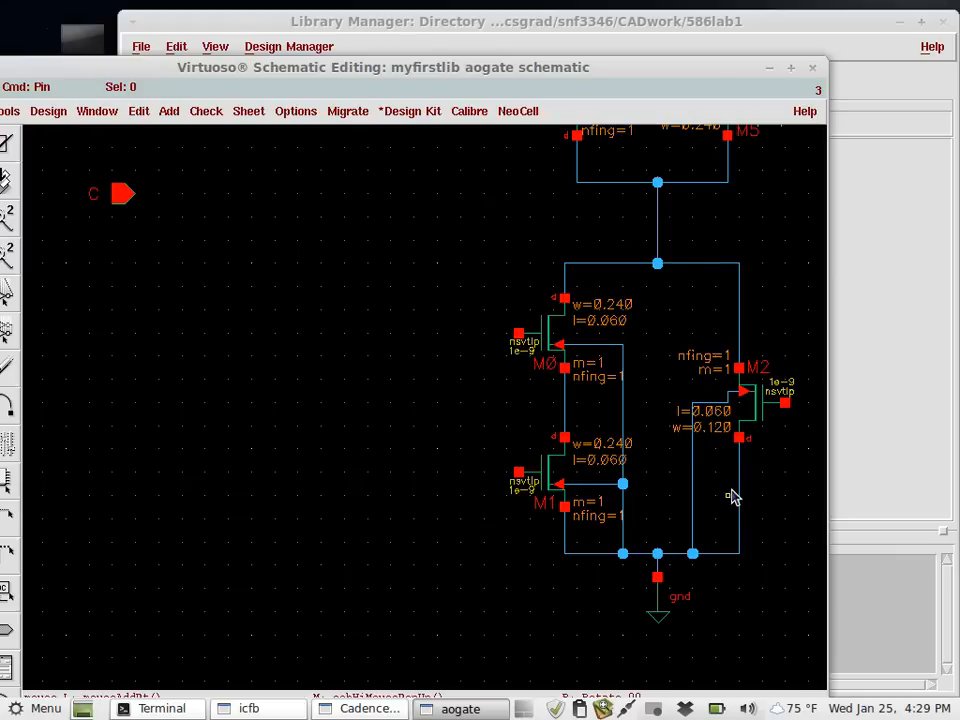
{"action": "key", "text": "Up"}
{"action": "key", "text": "Up"}
{"action": "key", "text": "Up"}
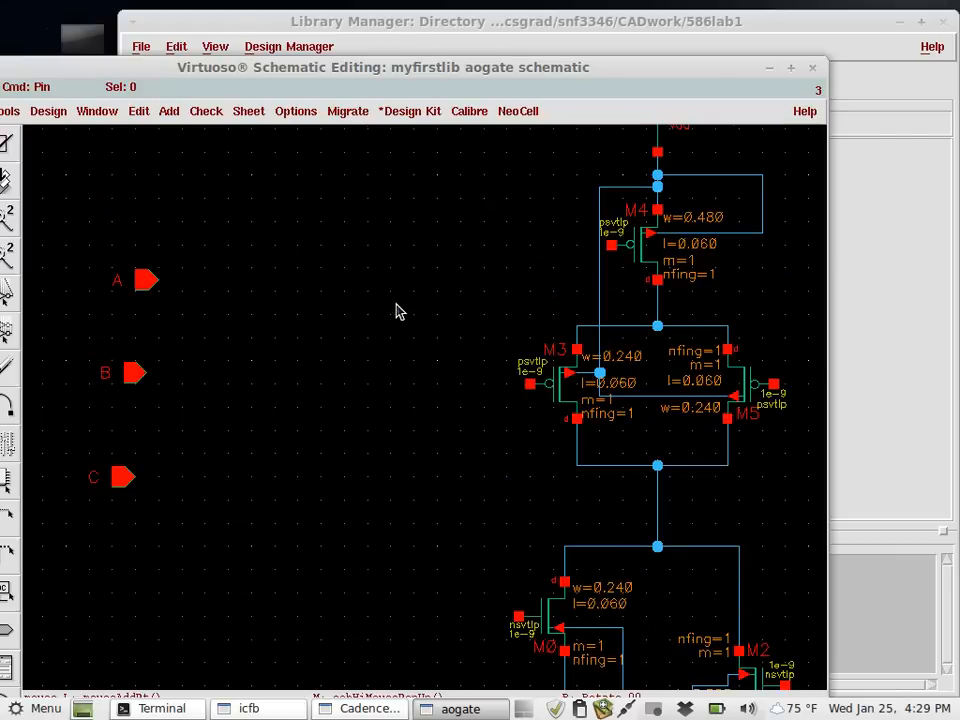
{"action": "key", "text": "Right"}
{"action": "key", "text": "Down"}
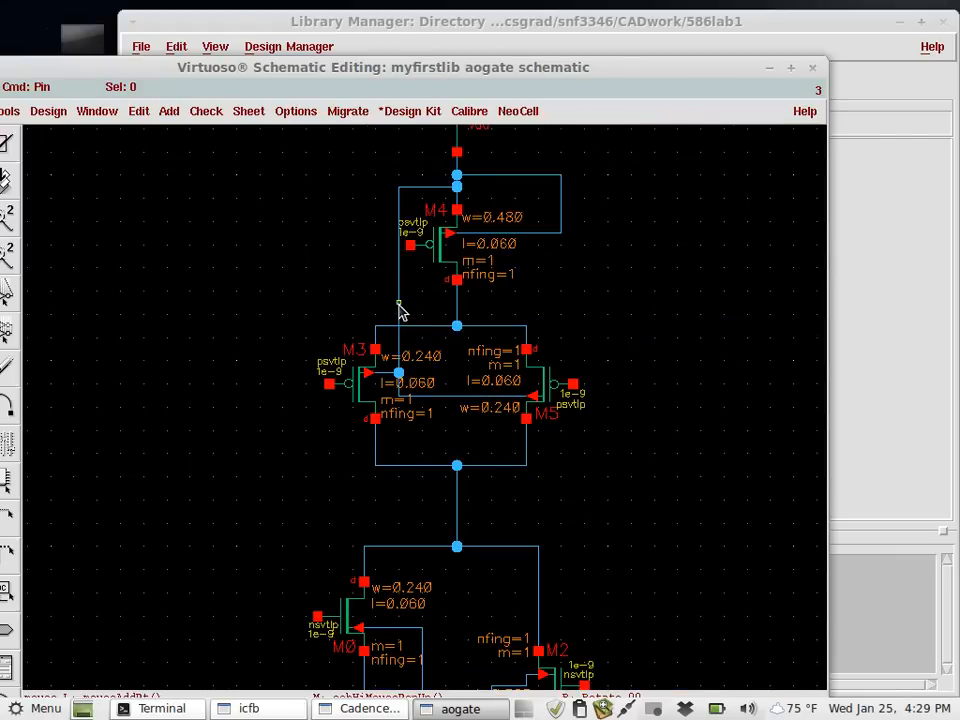
{"action": "key", "text": "Left"}
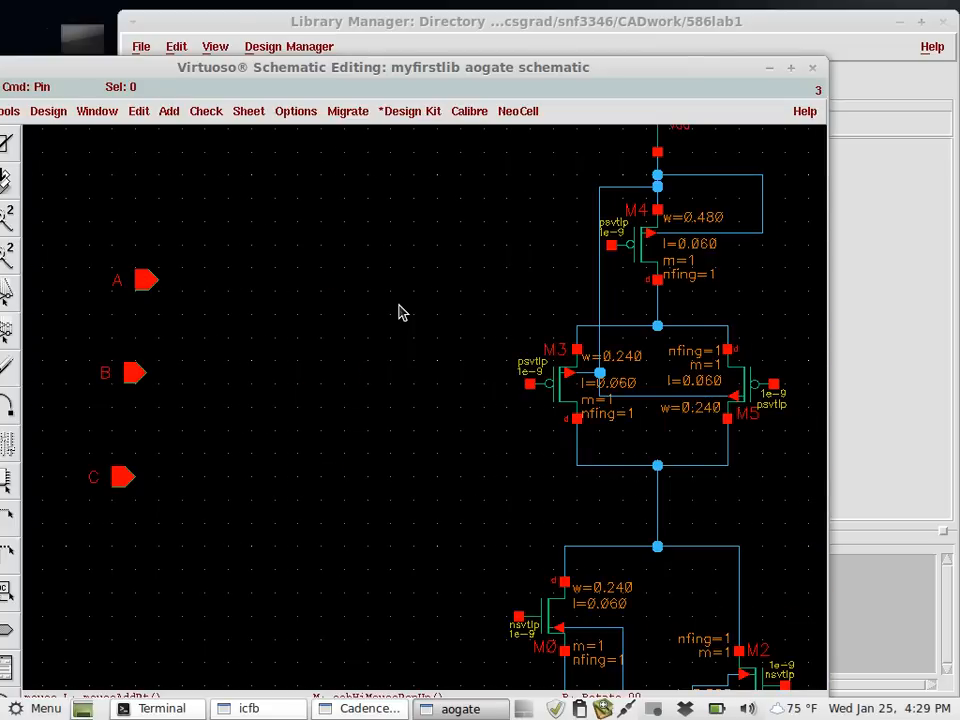
{"action": "key", "text": "Left"}
{"action": "key", "text": "Right"}
{"action": "scroll", "coordinate": [453, 294], "scroll_direction": "down", "scroll_amount": 2}
{"action": "scroll", "coordinate": [418, 285], "scroll_direction": "up", "scroll_amount": 1}
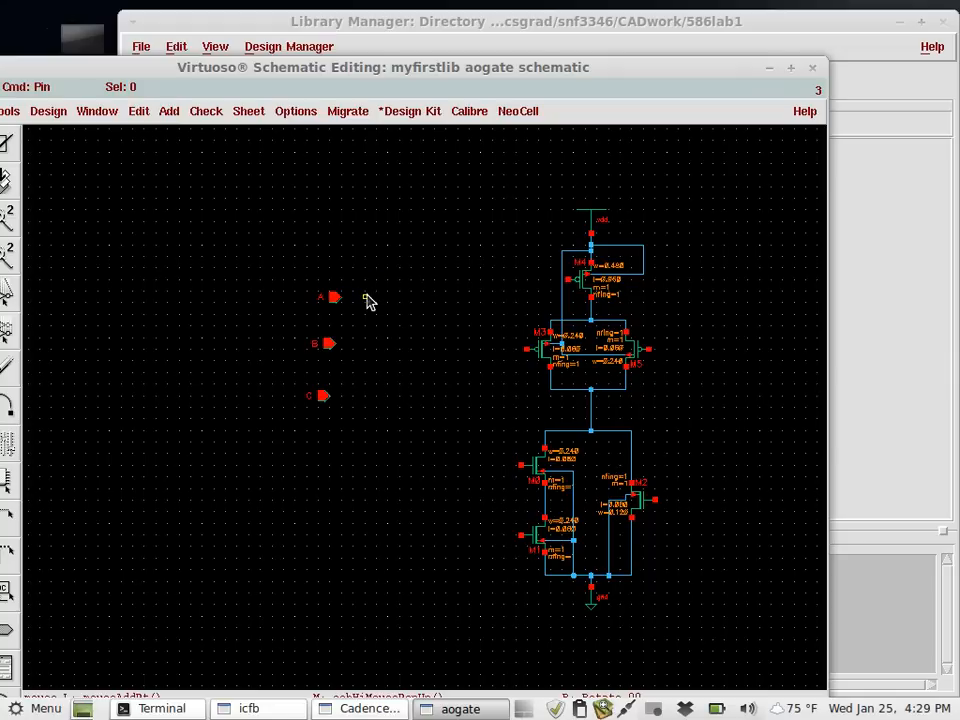
{"action": "key", "text": "w"}
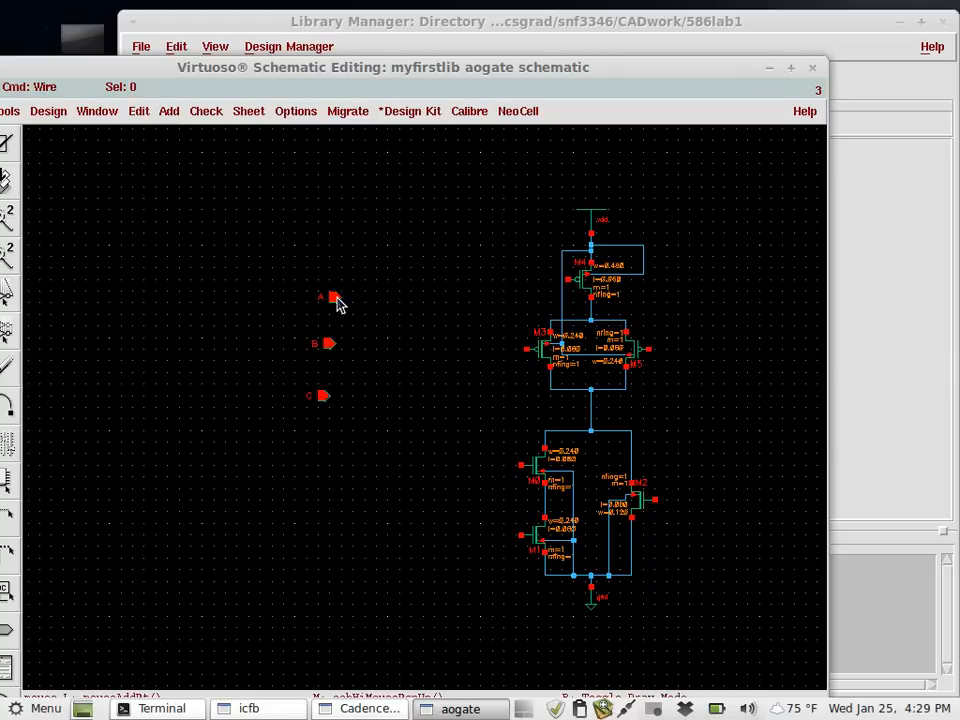
{"action": "left_click", "coordinate": [336, 297]}
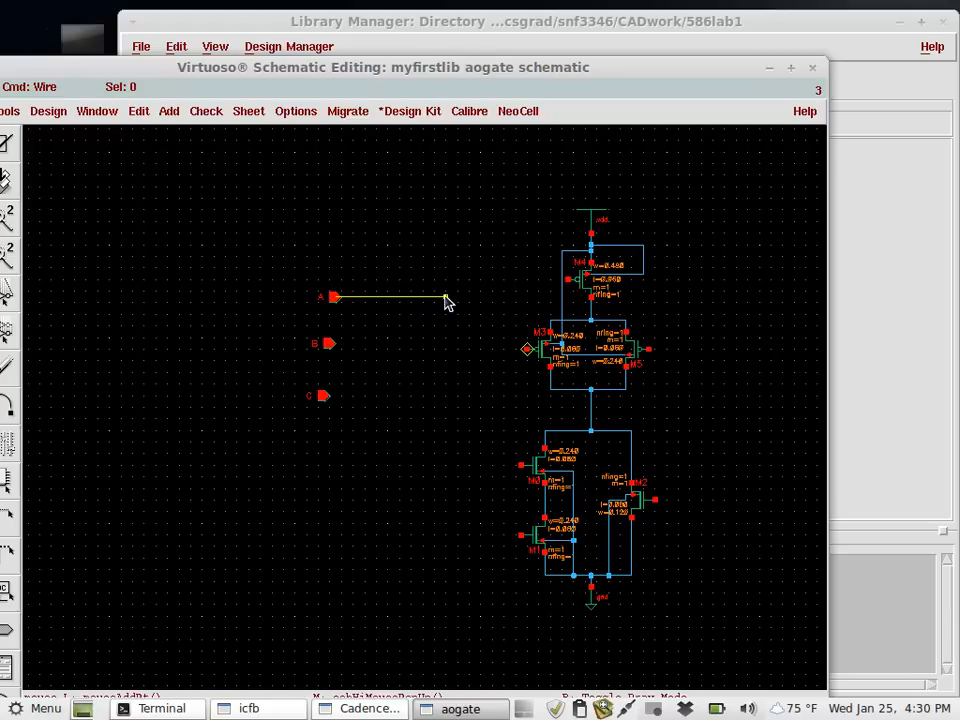
{"action": "key", "text": "Escape"}
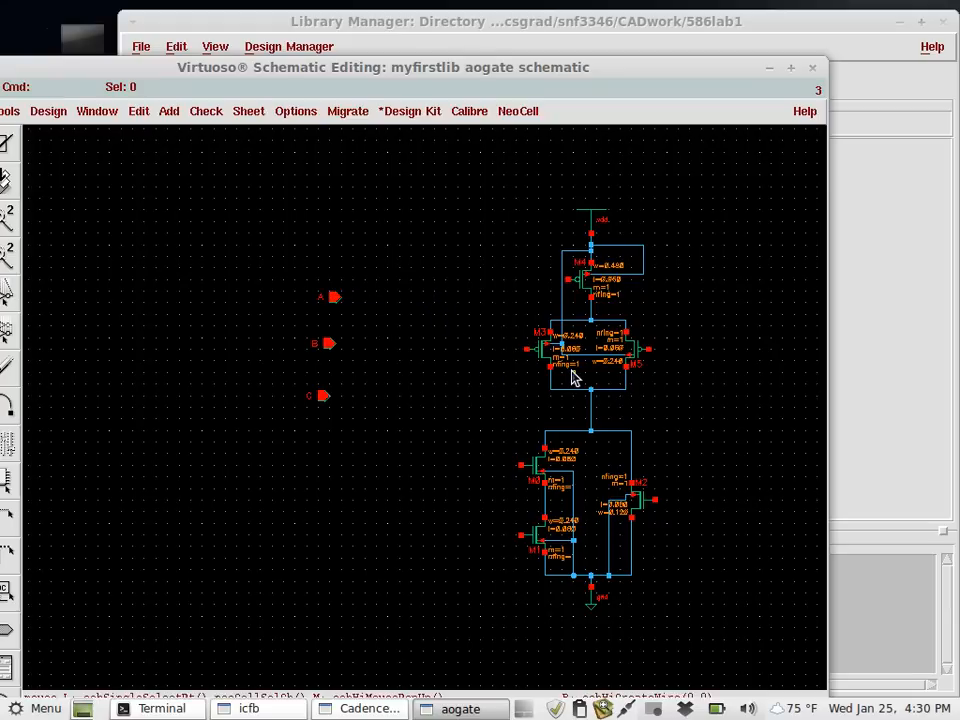
{"action": "scroll", "coordinate": [572, 371], "scroll_direction": "up", "scroll_amount": 1}
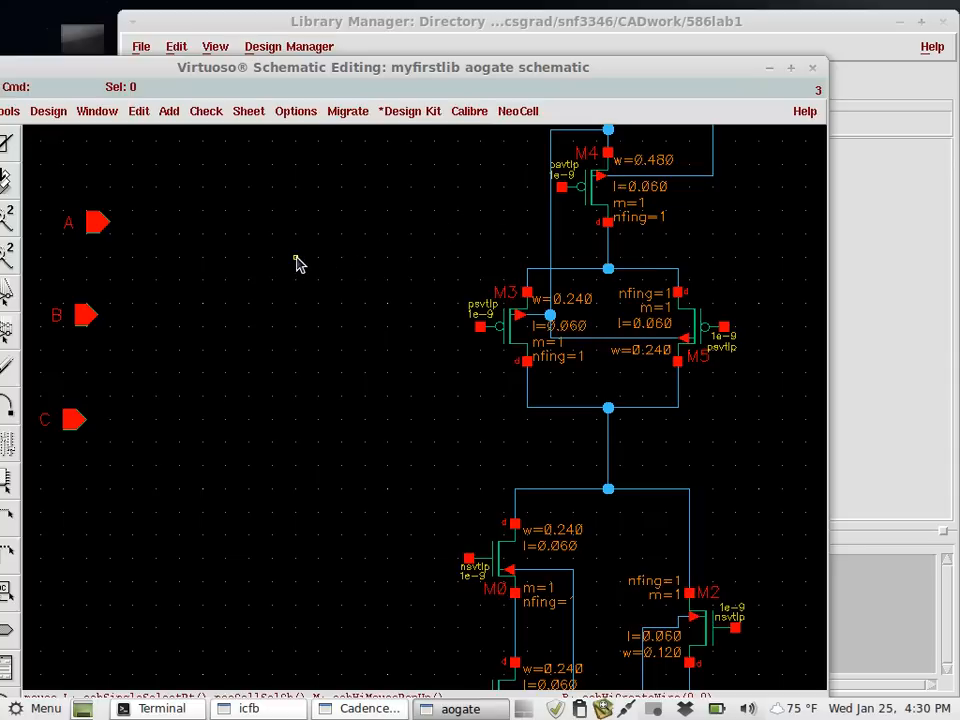
{"action": "key", "text": "w"}
{"action": "left_click", "coordinate": [98, 223]}
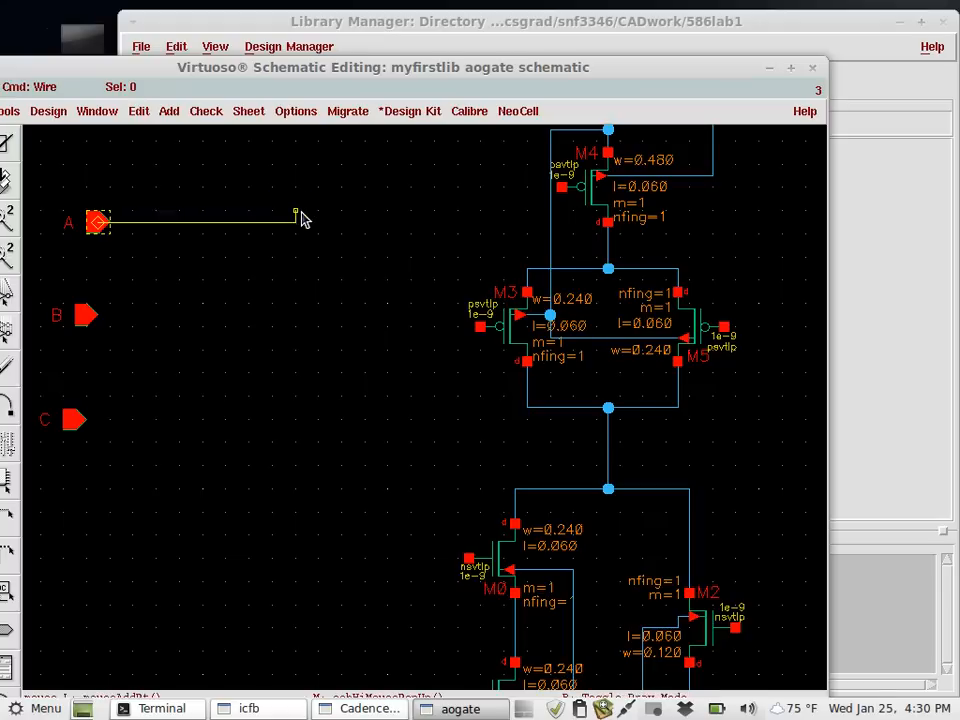
{"action": "left_click", "coordinate": [300, 190]}
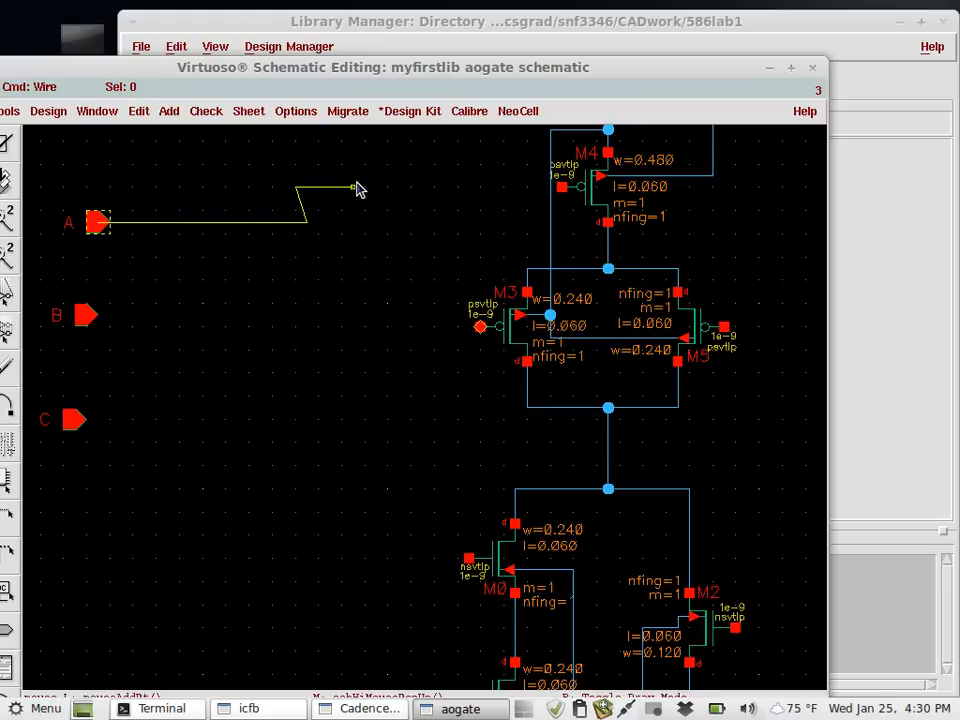
{"action": "key", "text": "Escape"}
Wire input pin A to the gate of pMOS transistor M4.
{"action": "key", "text": "w"}
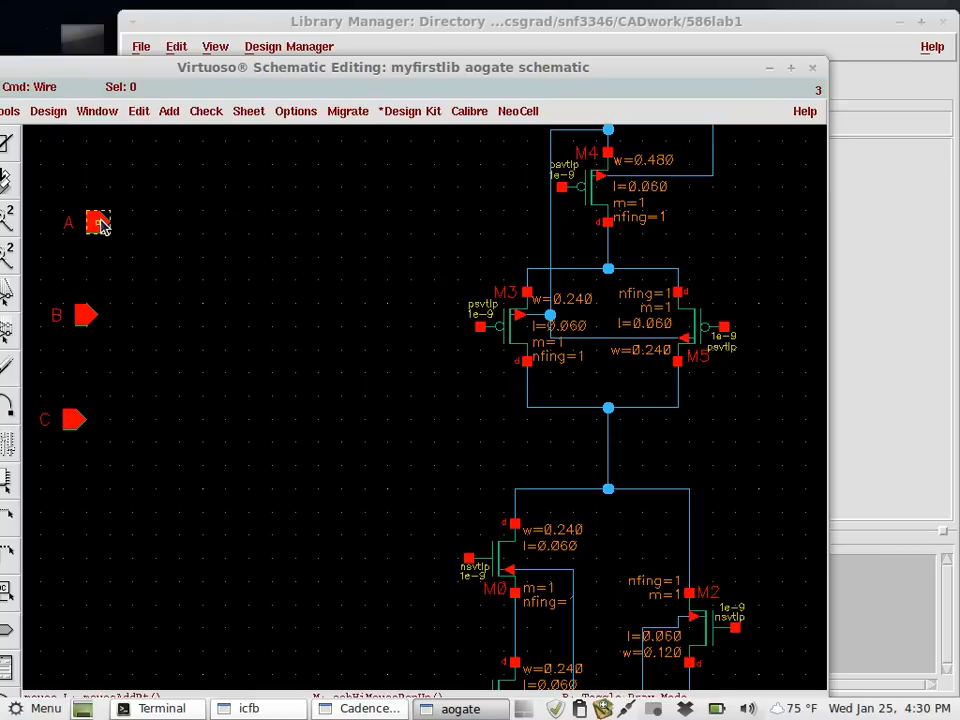
{"action": "left_click", "coordinate": [100, 222]}
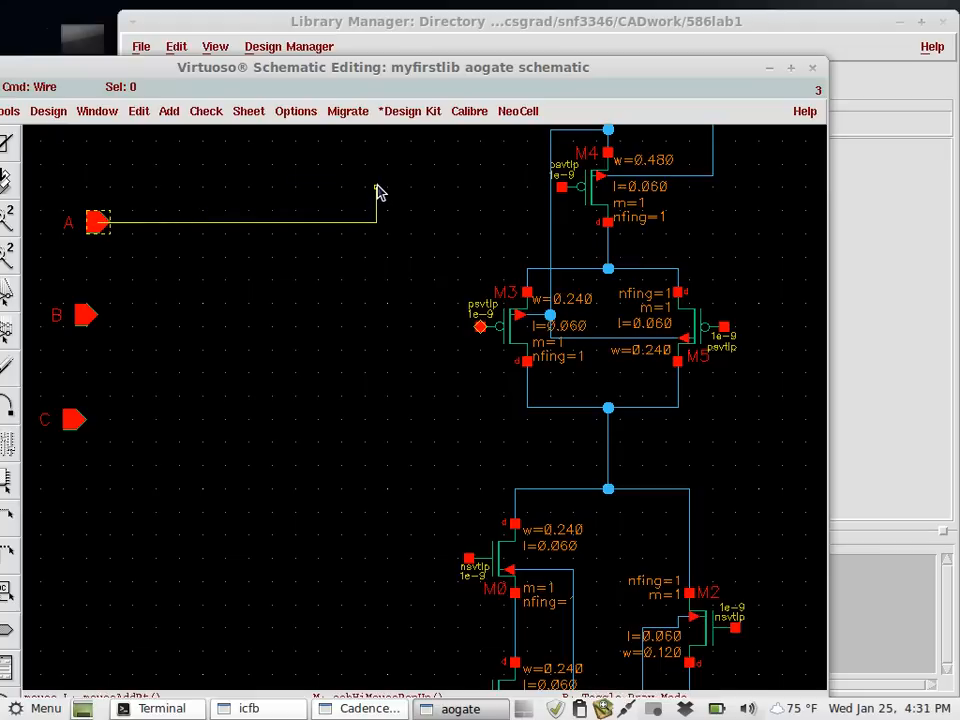
{"action": "left_click", "coordinate": [562, 188]}
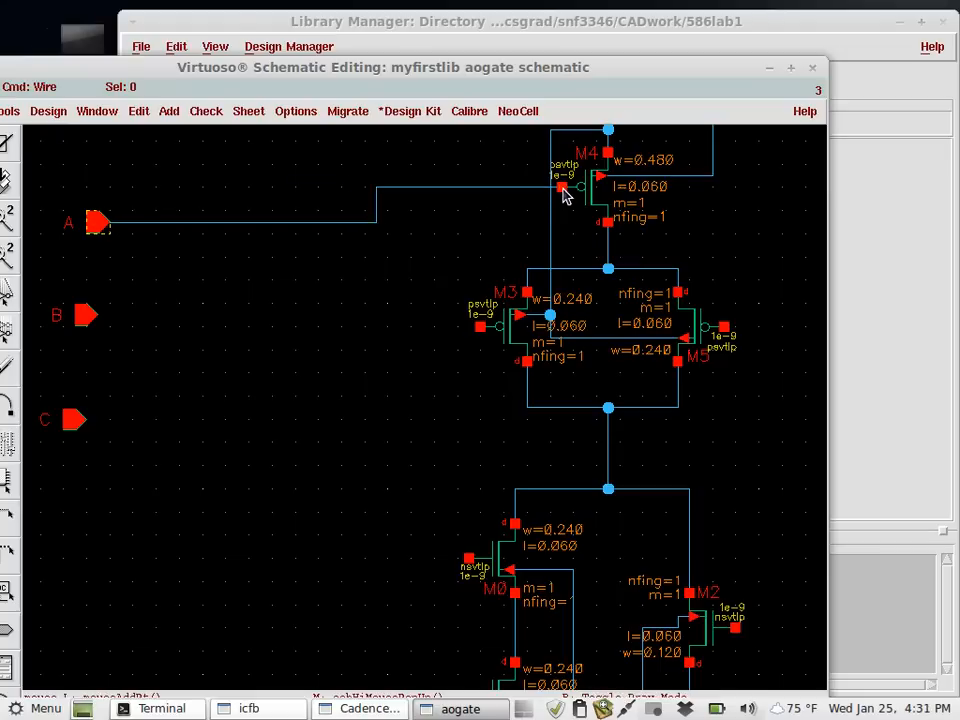
{"action": "left_click", "coordinate": [376, 224]}
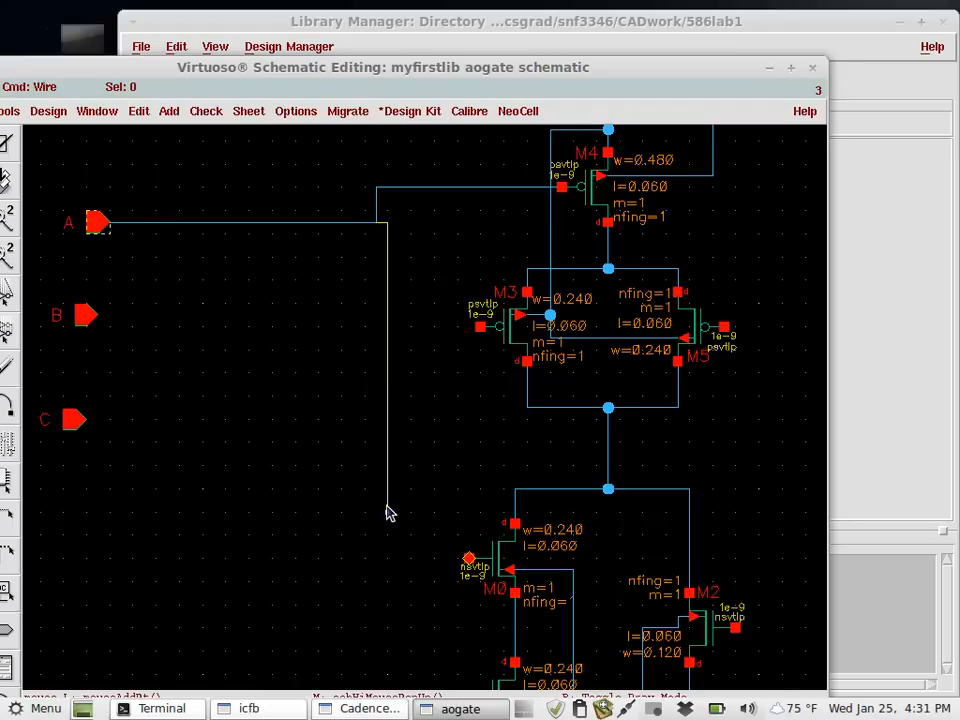
{"action": "key", "text": "Escape"}
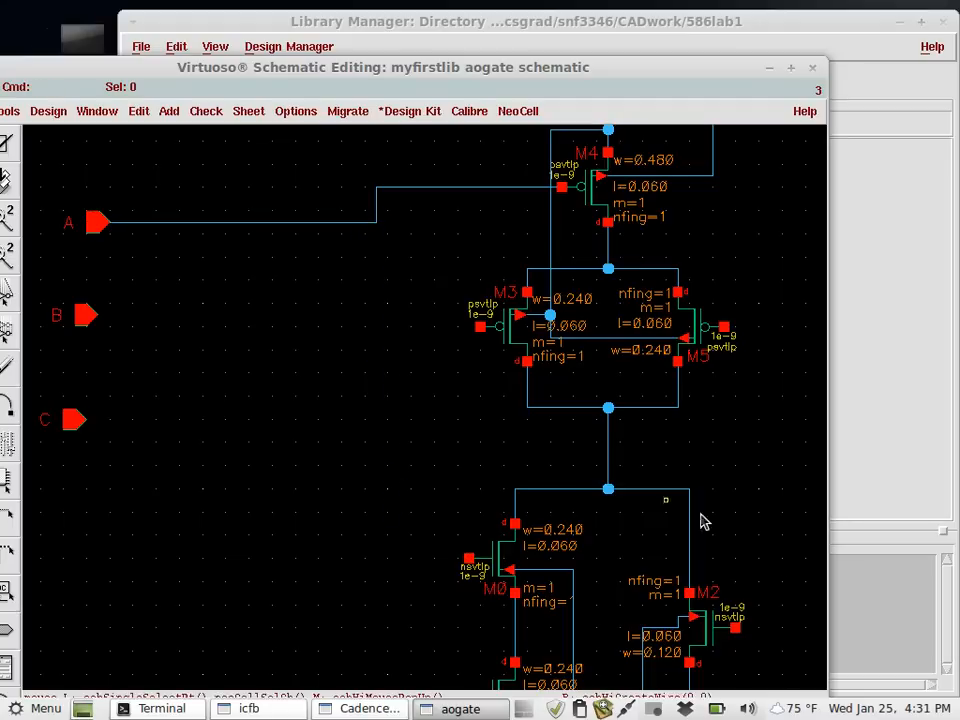
{"action": "key", "text": "w"}
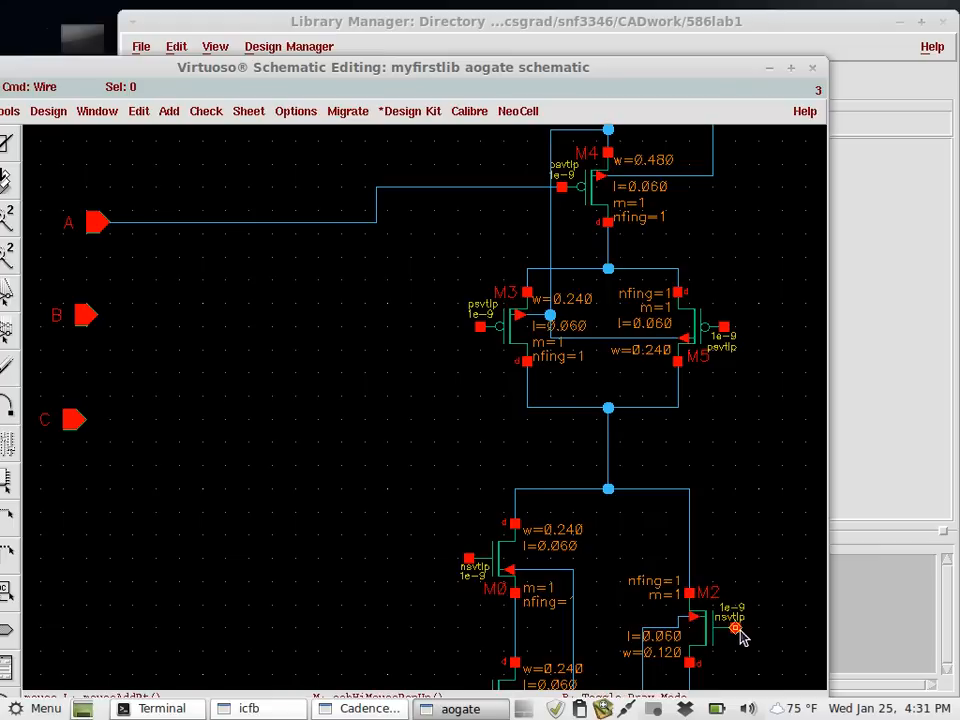
{"action": "left_click", "coordinate": [735, 628]}
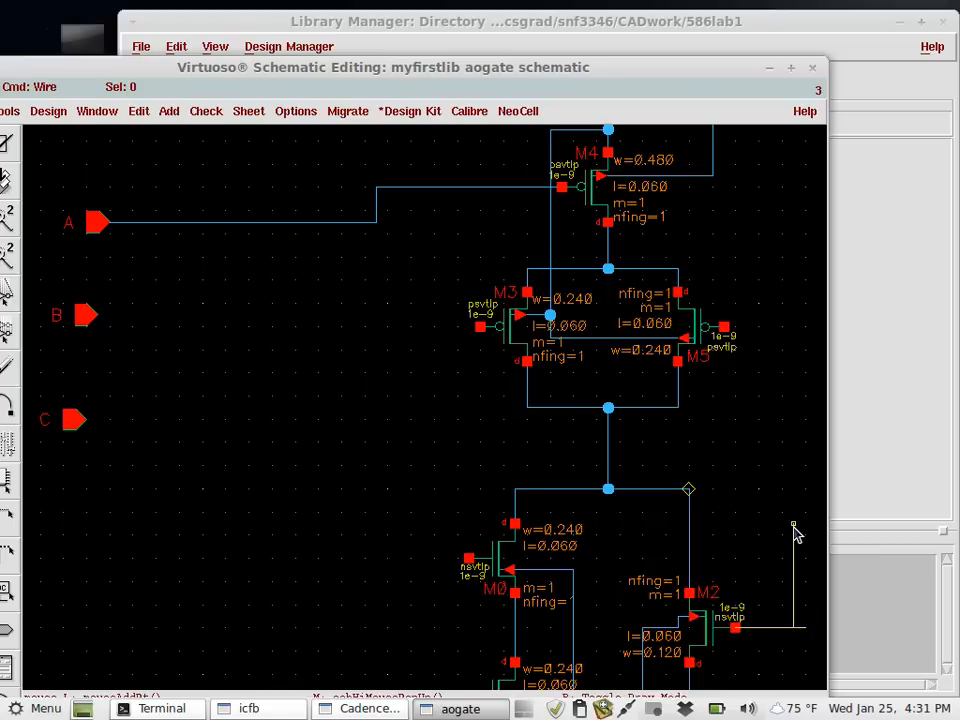
{"action": "key", "text": "Escape"}
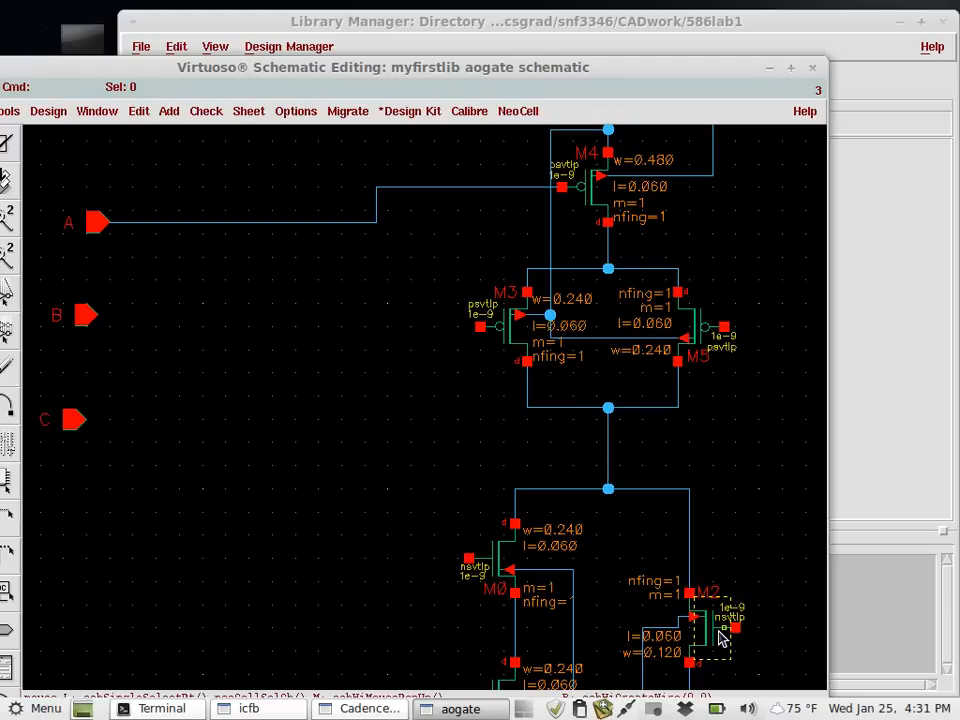
Draw a short horizontal wire stub outward from the gate of nMOS transistor M2, leaving its far end open.
{"action": "key", "text": "w"}
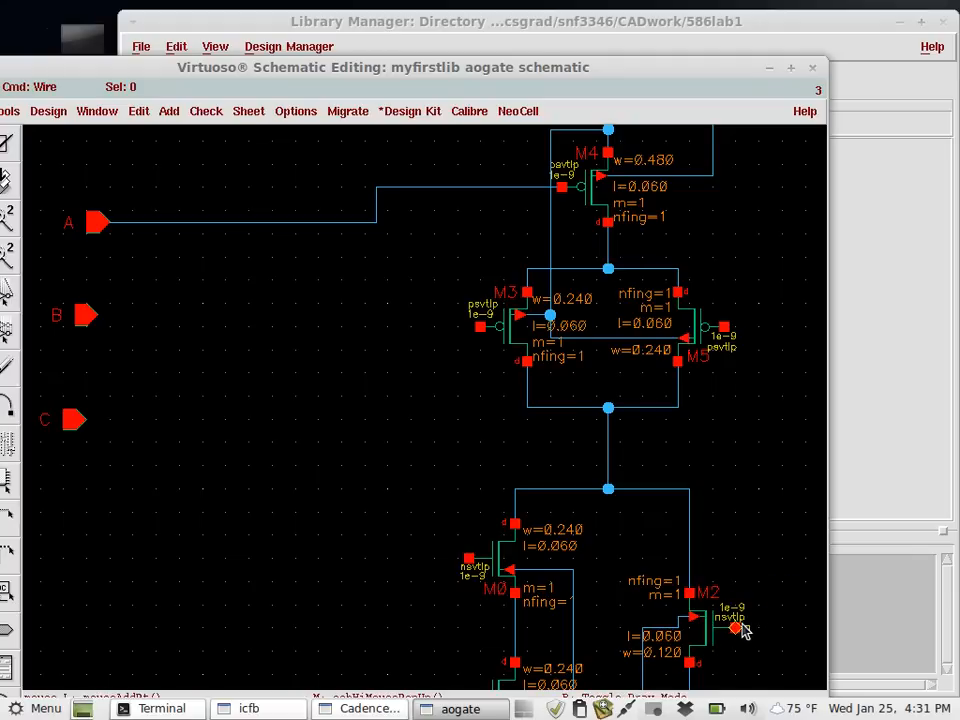
{"action": "left_click", "coordinate": [737, 630]}
{"action": "double_click", "coordinate": [795, 628]}
{"action": "key", "text": "Escape"}
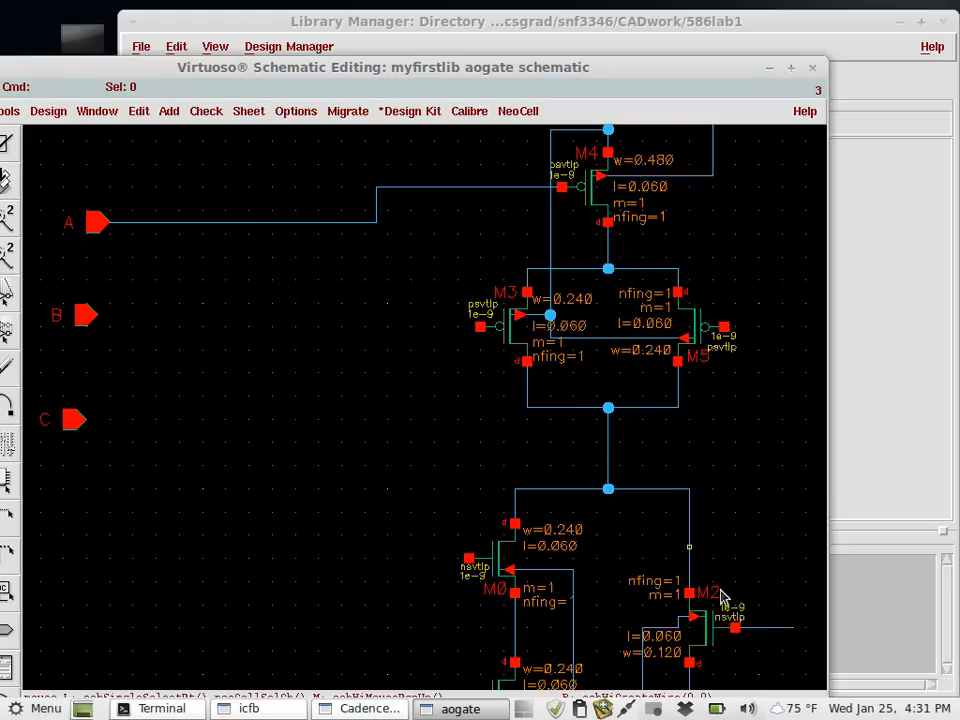
Name the wire stub on the gate of nMOS transistor M2 A, using a wire label.
{"action": "key", "text": "l"}
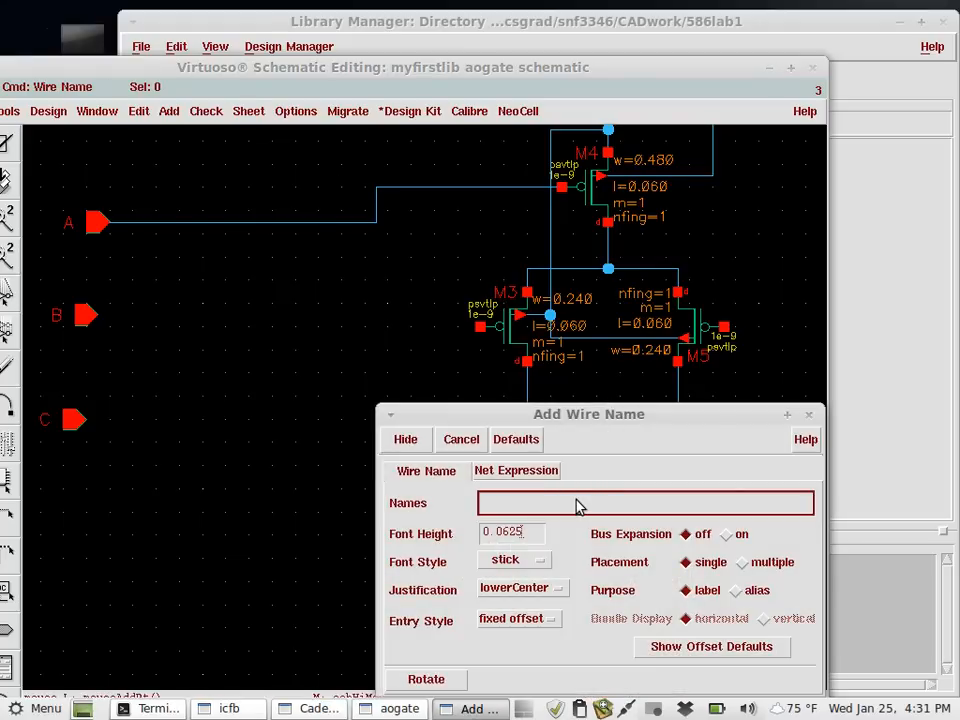
{"action": "type", "text": "A"}
{"action": "left_click_drag", "start_coordinate": [493, 414], "coordinate": [150, 232]}
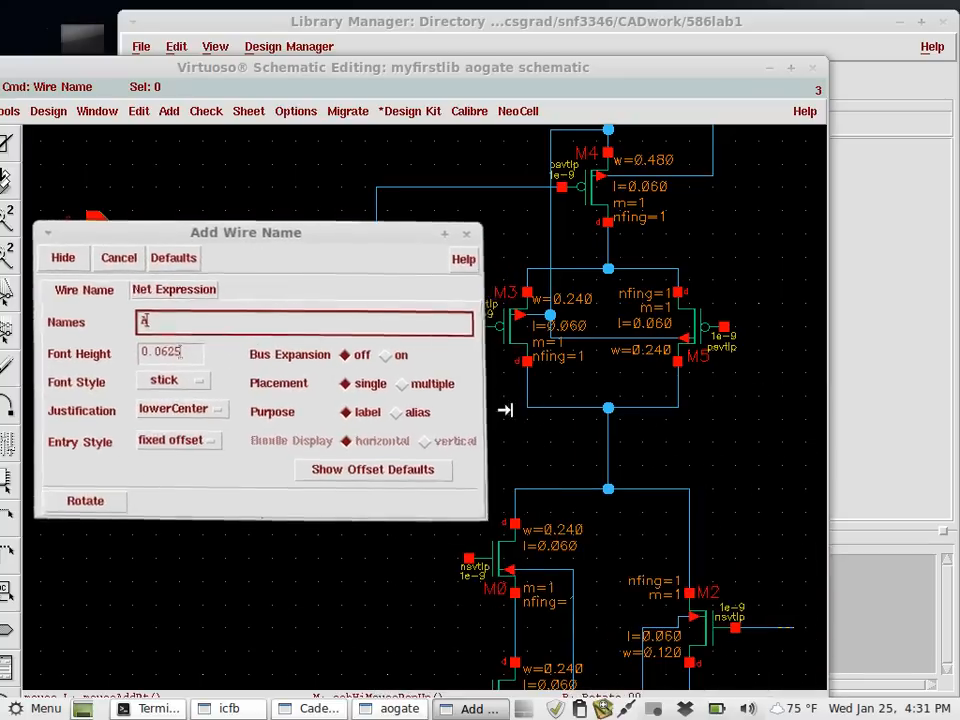
{"action": "left_click", "coordinate": [778, 628]}
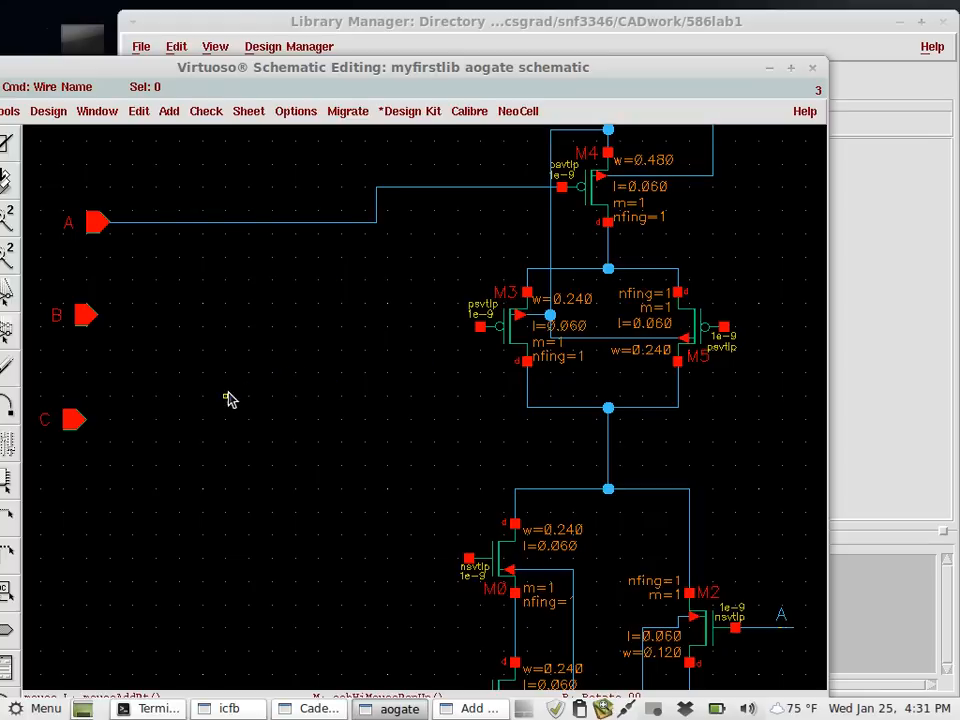
Wire input pin B to the gate of pMOS transistor M3 and branch that wire down to the gate of nMOS transistor M0.
{"action": "key", "text": "Escape"}
{"action": "key", "text": "w"}
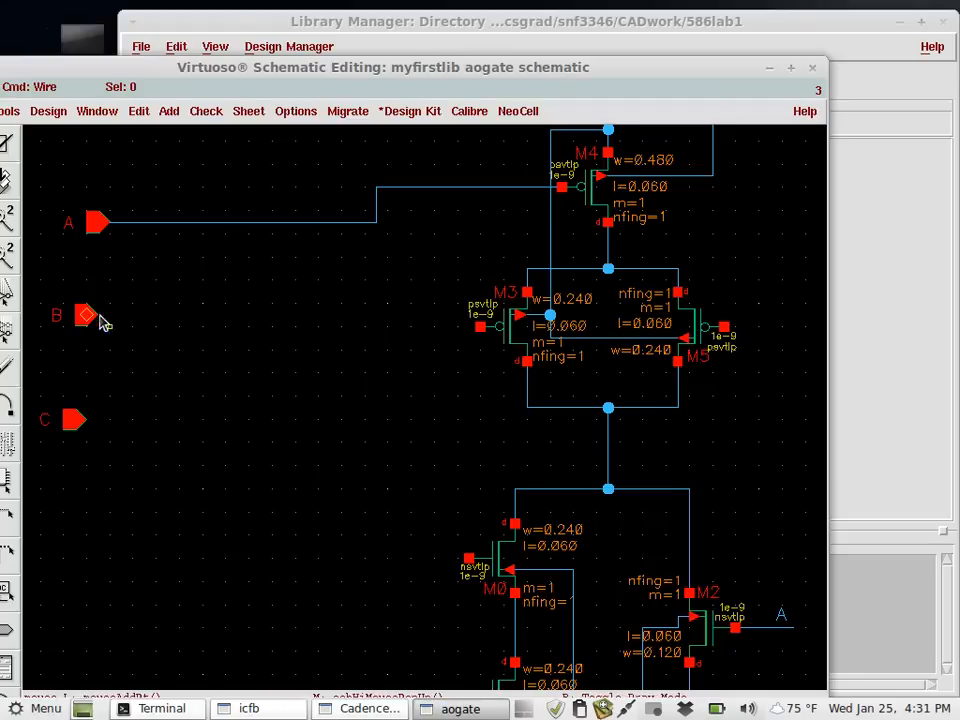
{"action": "left_click", "coordinate": [86, 316]}
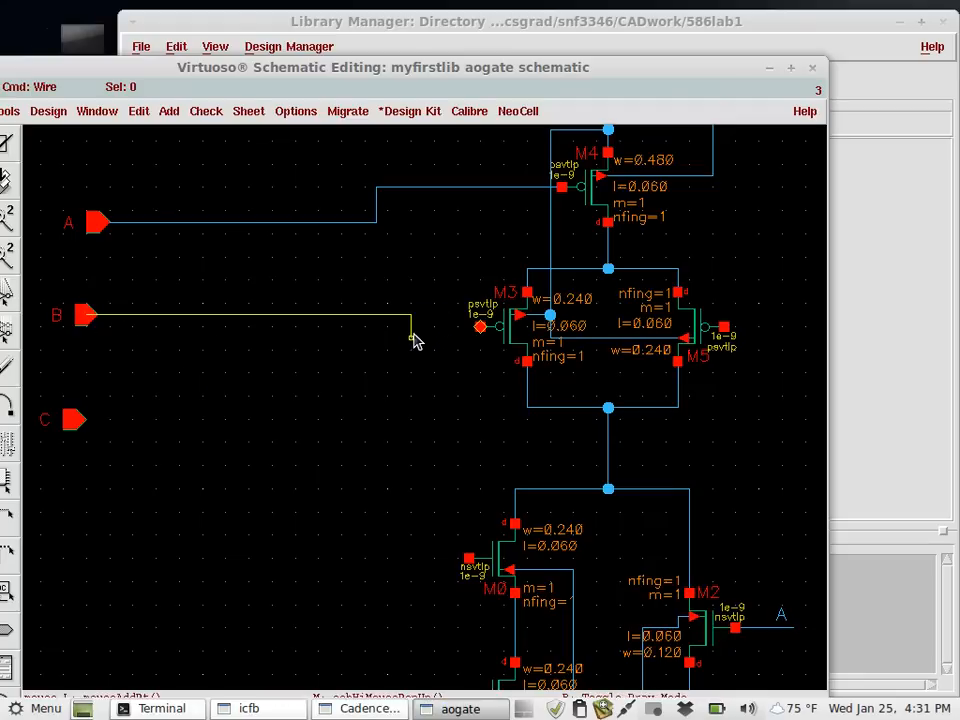
{"action": "left_click", "coordinate": [481, 327]}
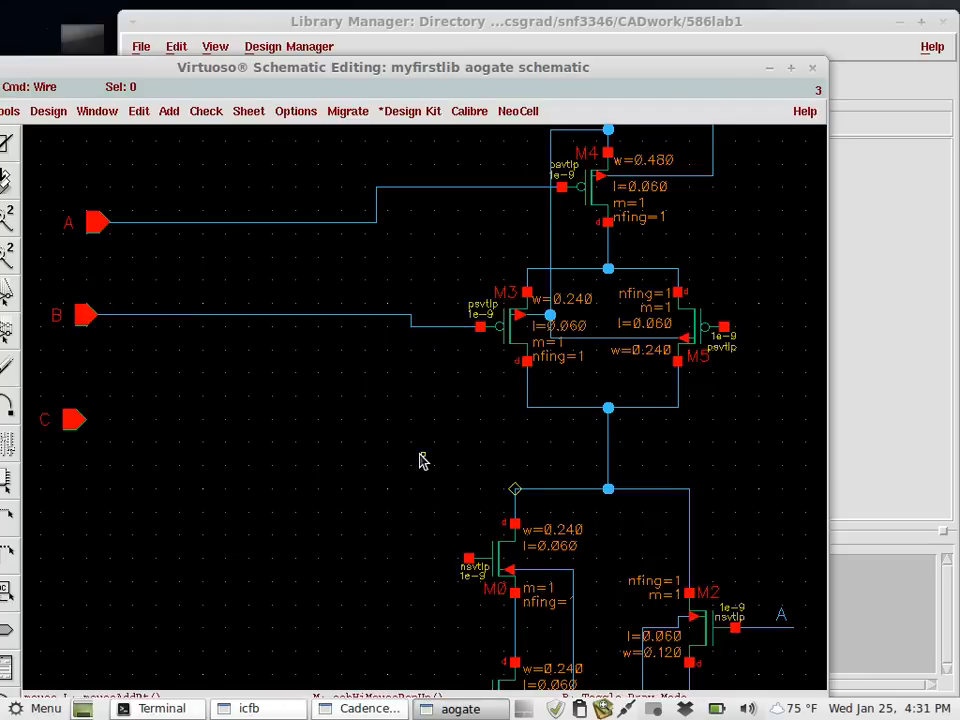
{"action": "left_click", "coordinate": [422, 327]}
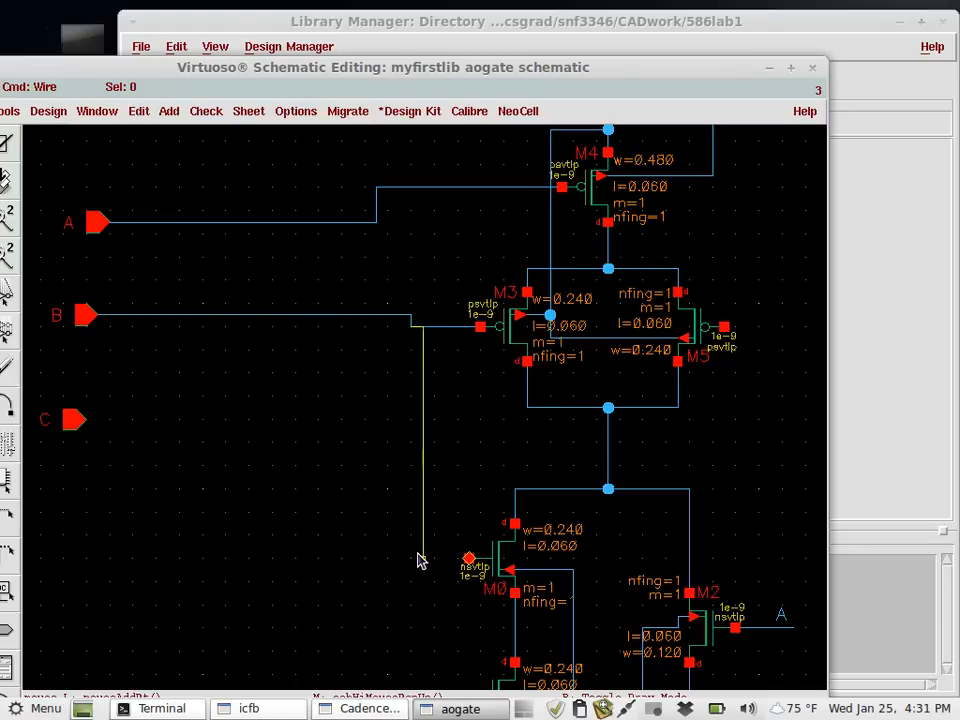
{"action": "left_click", "coordinate": [468, 561]}
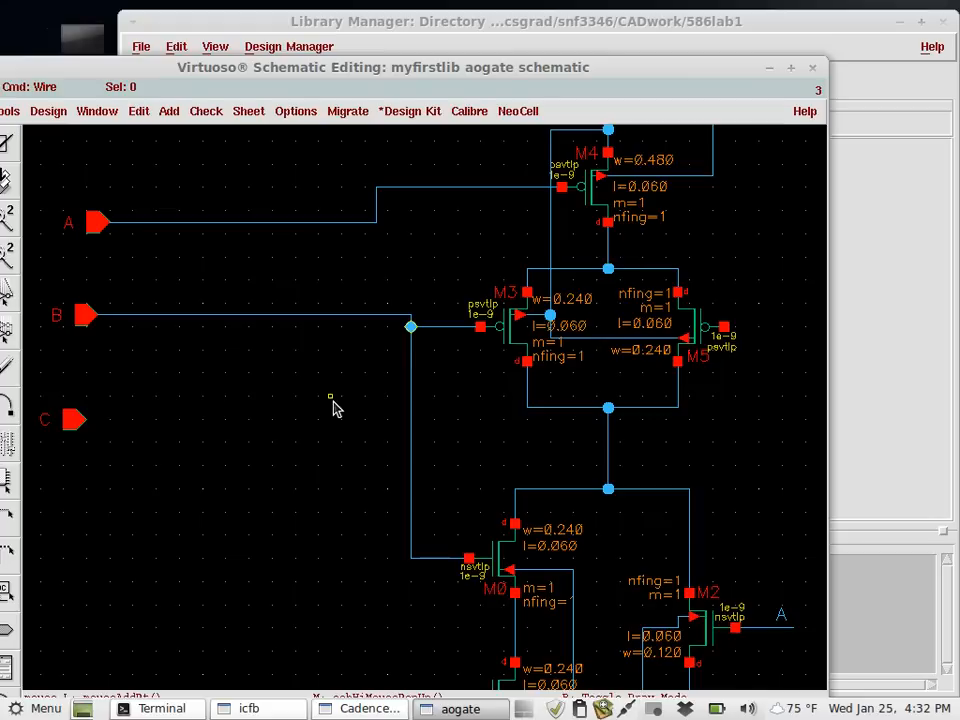
Wire input pin C to the gate of nMOS transistor M1, routing it clear of the vertical branch of wire B.
{"action": "key", "text": "shift+z"}
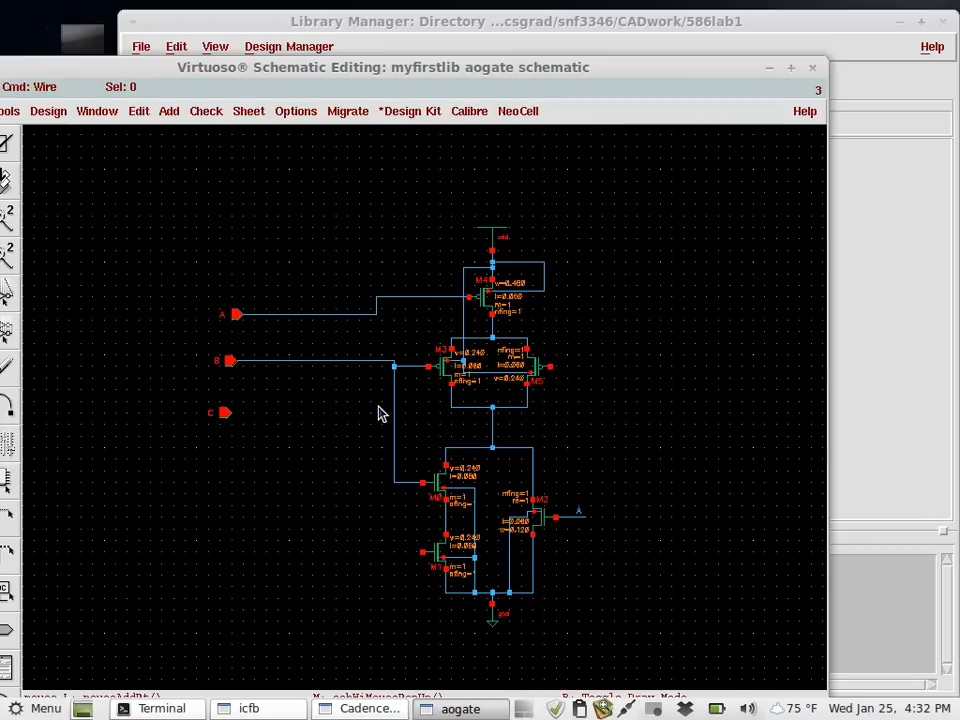
{"action": "key", "text": "ctrl+z"}
{"action": "key", "text": "ctrl+z"}
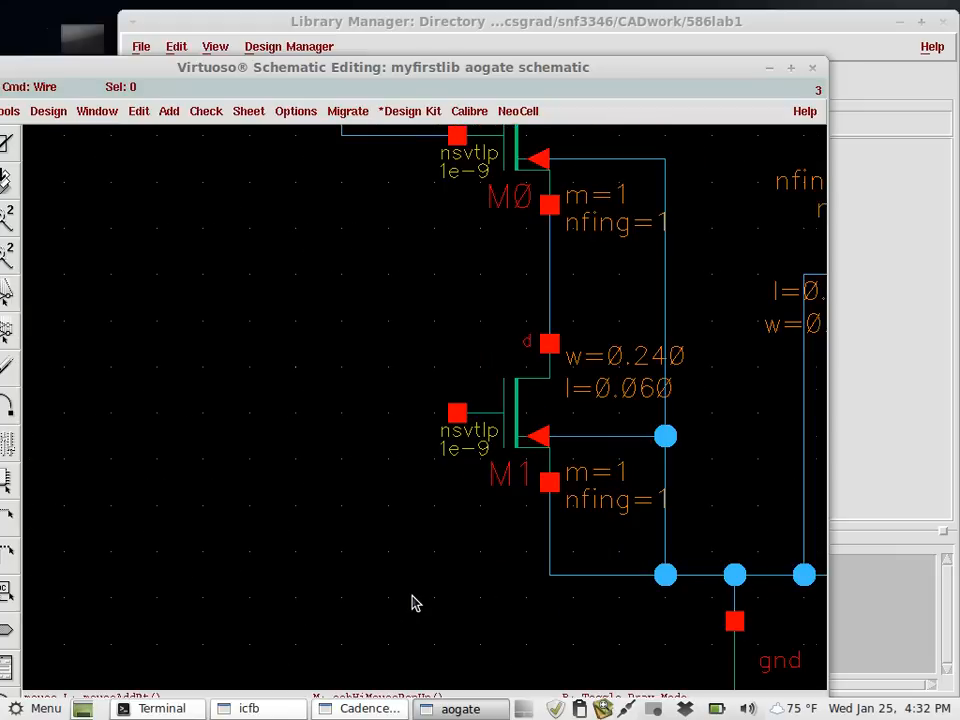
{"action": "key", "text": "shift+z"}
{"action": "key", "text": "shift+z"}
{"action": "key", "text": "ctrl+z"}
{"action": "key", "text": "ctrl+z"}
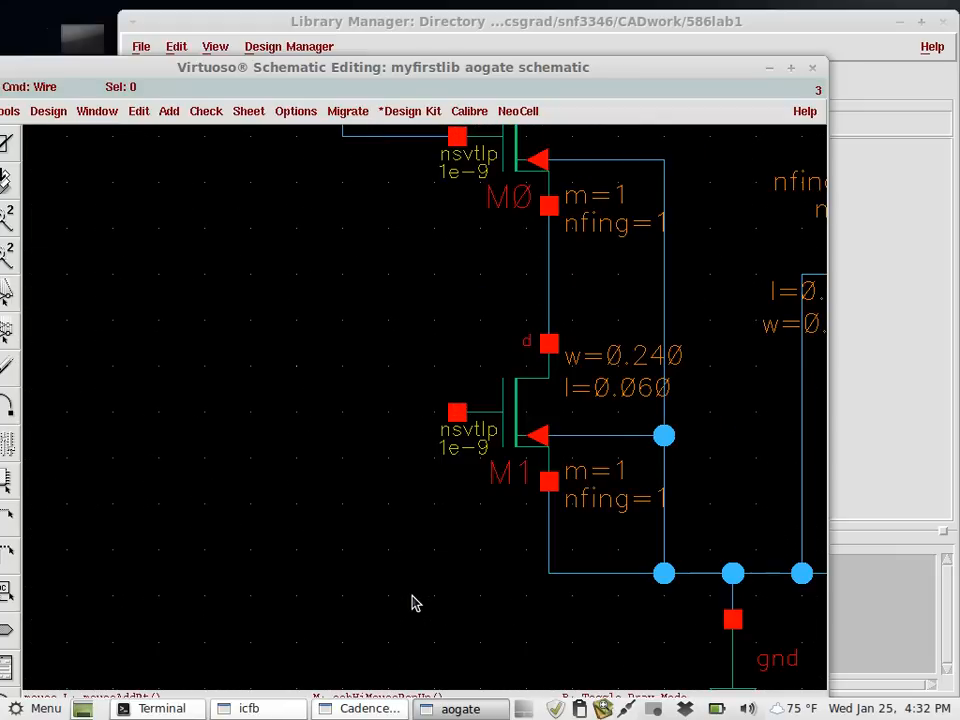
{"action": "key", "text": "shift+z"}
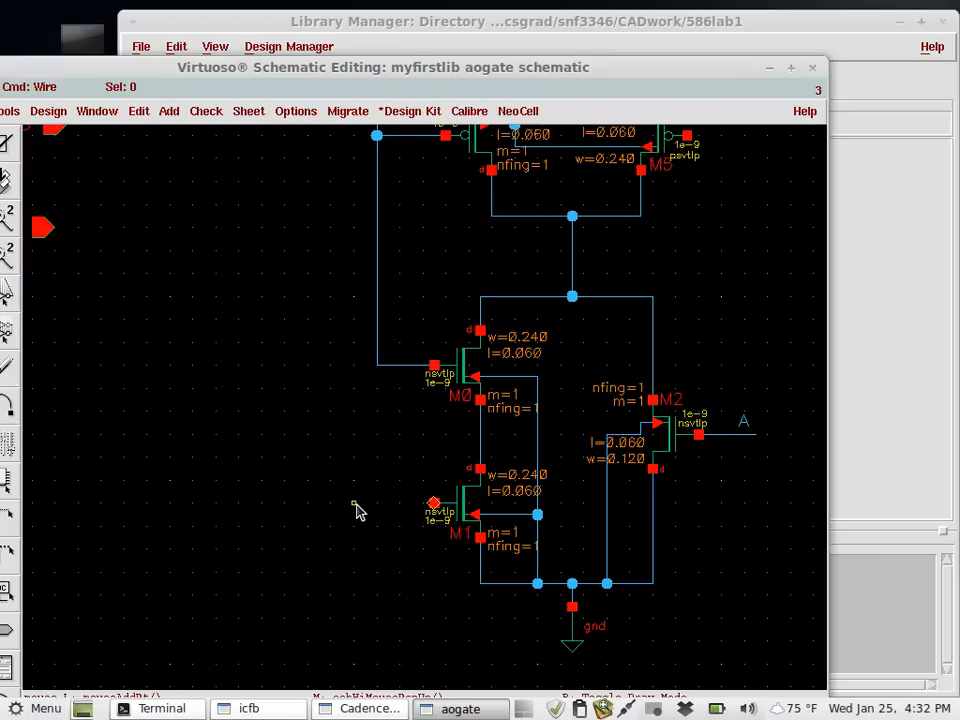
{"action": "key", "text": "shift+z"}
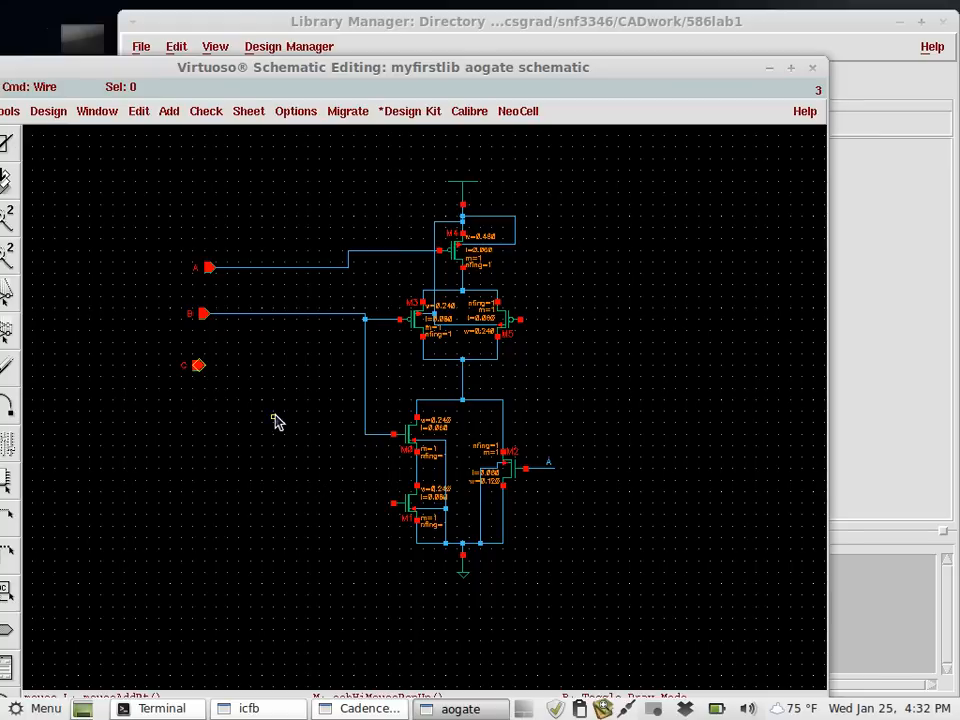
{"action": "left_click", "coordinate": [199, 367]}
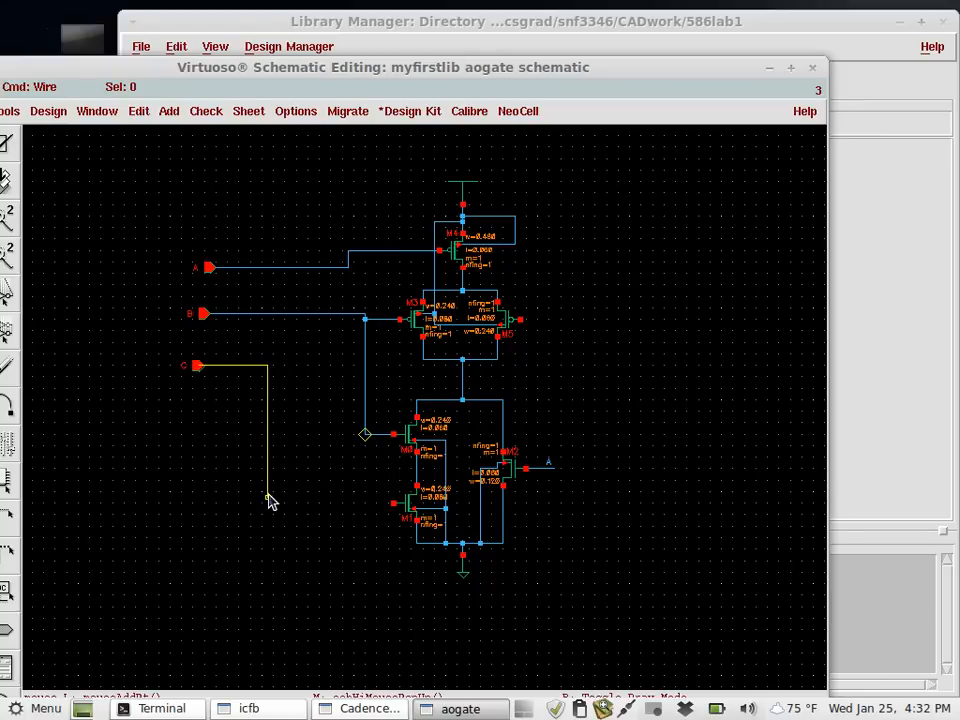
{"action": "key", "text": "Escape"}
{"action": "left_click", "coordinate": [199, 366]}
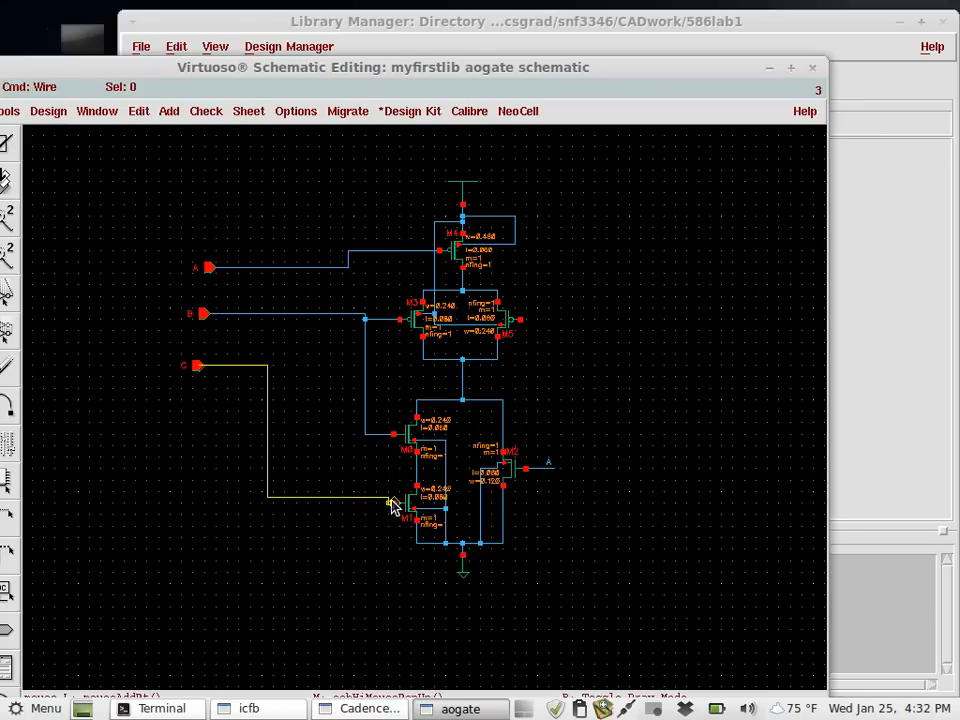
{"action": "left_click", "coordinate": [394, 498]}
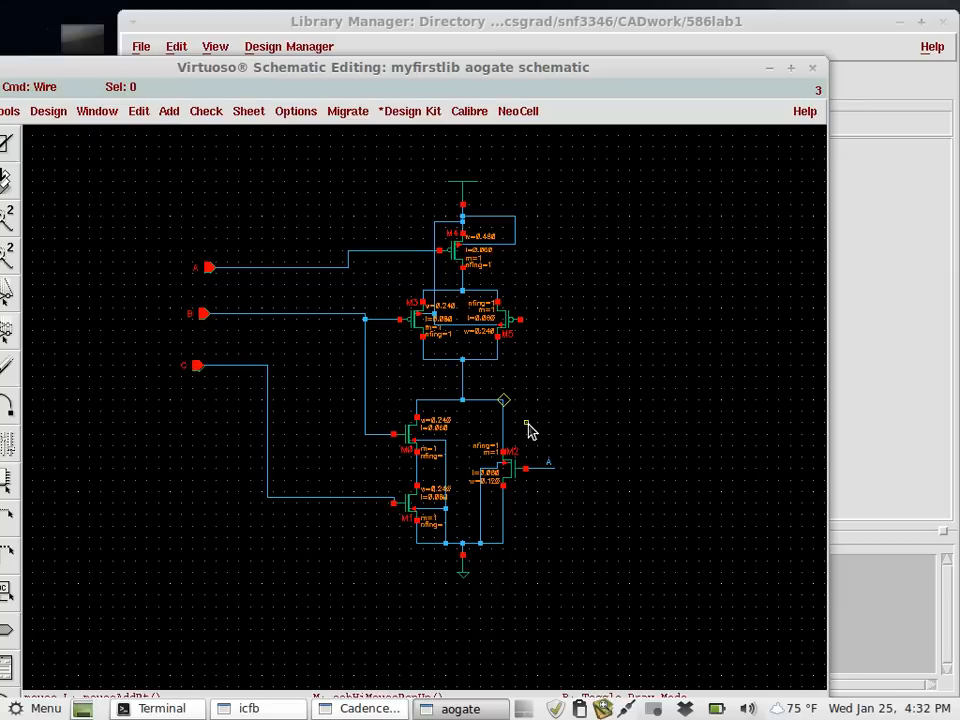
Draw a short horizontal wire stub outward from the gate of pMOS transistor M5 and name it C with a wire label.
{"action": "left_click", "coordinate": [521, 320]}
{"action": "key", "text": "l"}
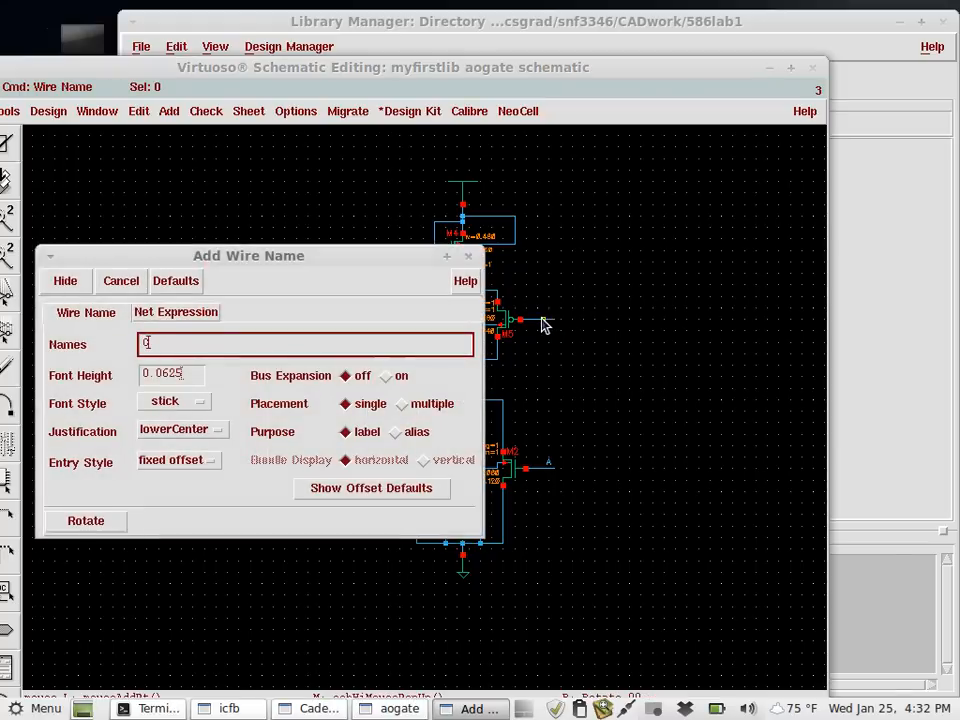
{"action": "key", "text": "Return"}
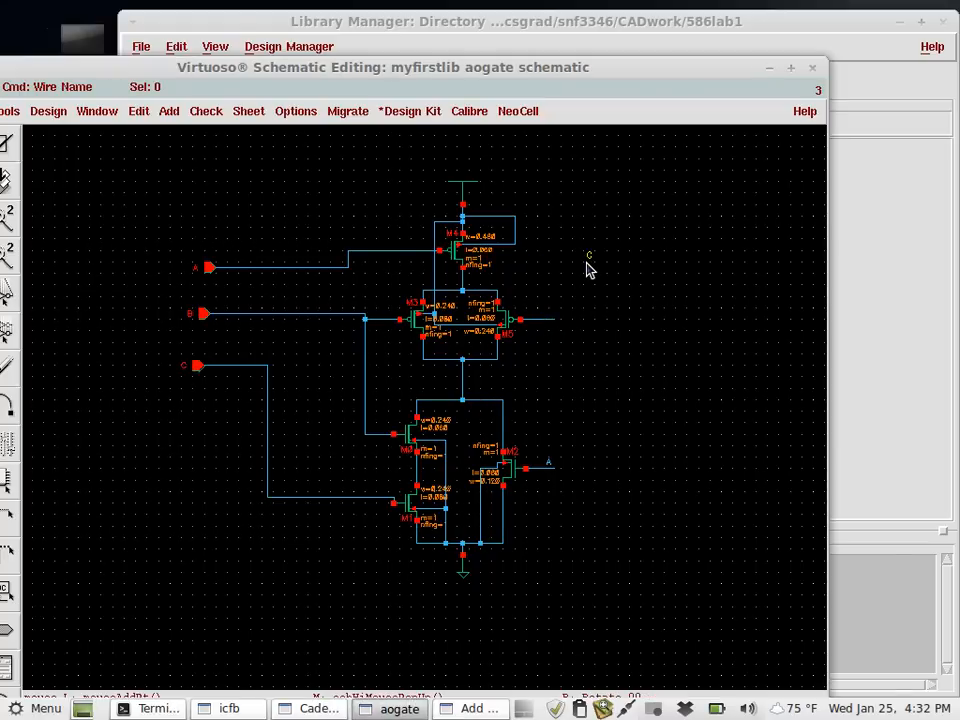
{"action": "left_click", "coordinate": [540, 324]}
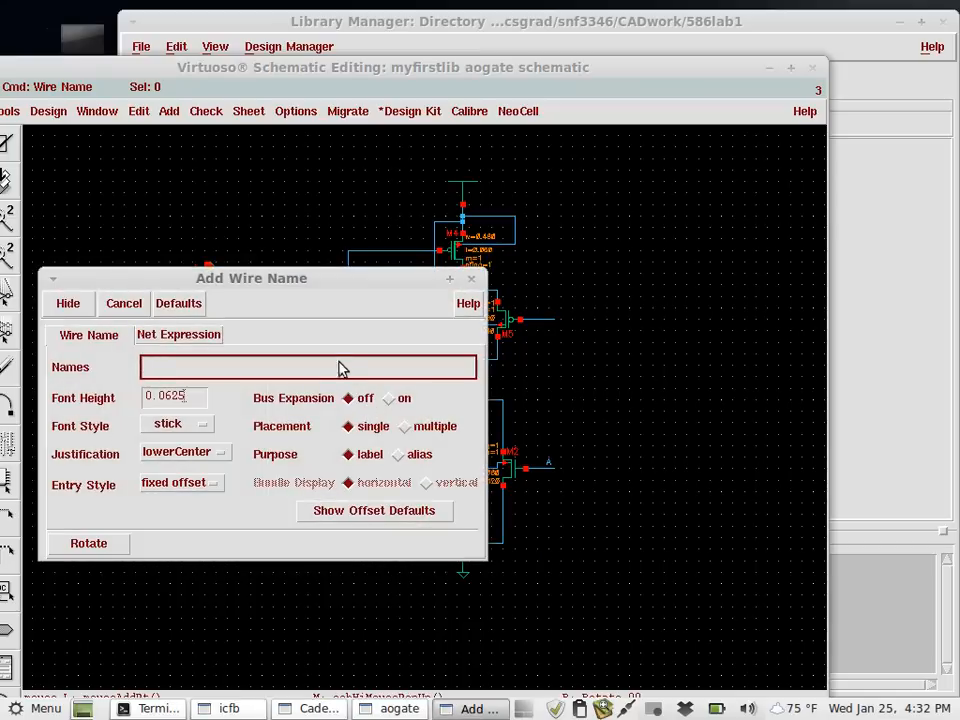
{"action": "type", "text": "c"}
{"action": "left_click", "coordinate": [605, 77]}
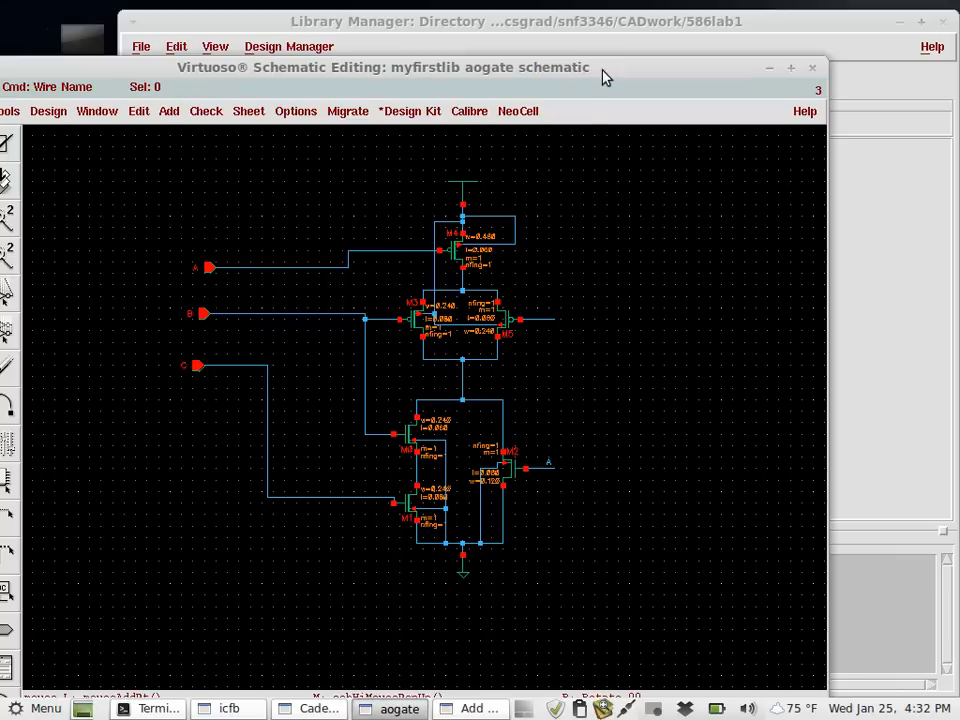
{"action": "left_click", "coordinate": [543, 318]}
{"action": "key", "text": "Escape"}
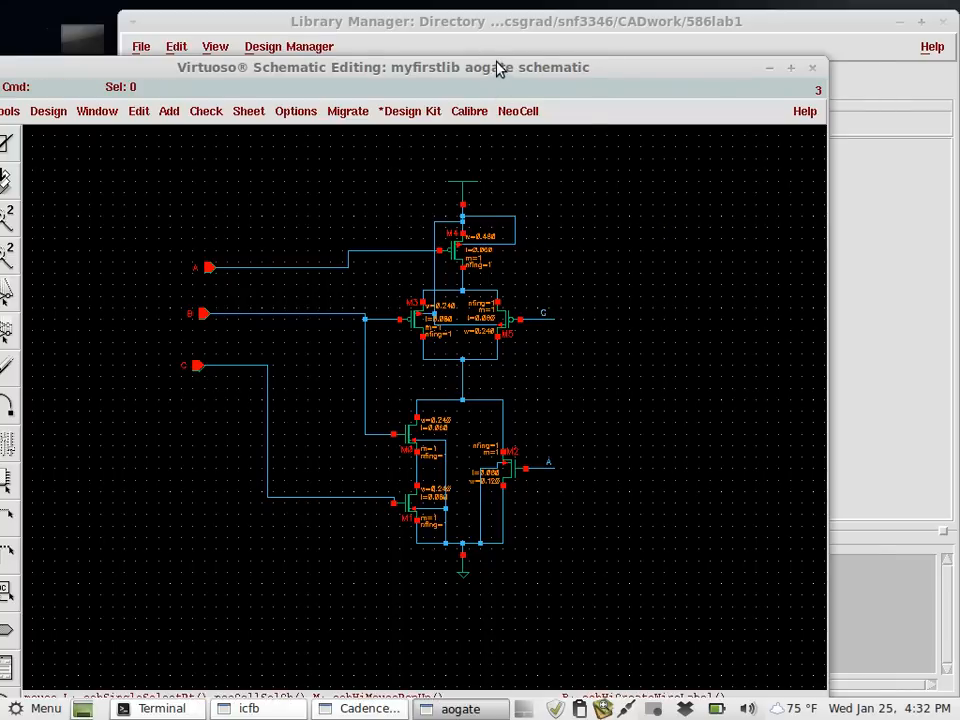
Add an output pin named OUT beside the transistor network, level with the vertical wire between the pull-up and pull-down networks.
{"action": "left_click_drag", "start_coordinate": [498, 67], "coordinate": [573, 37]}
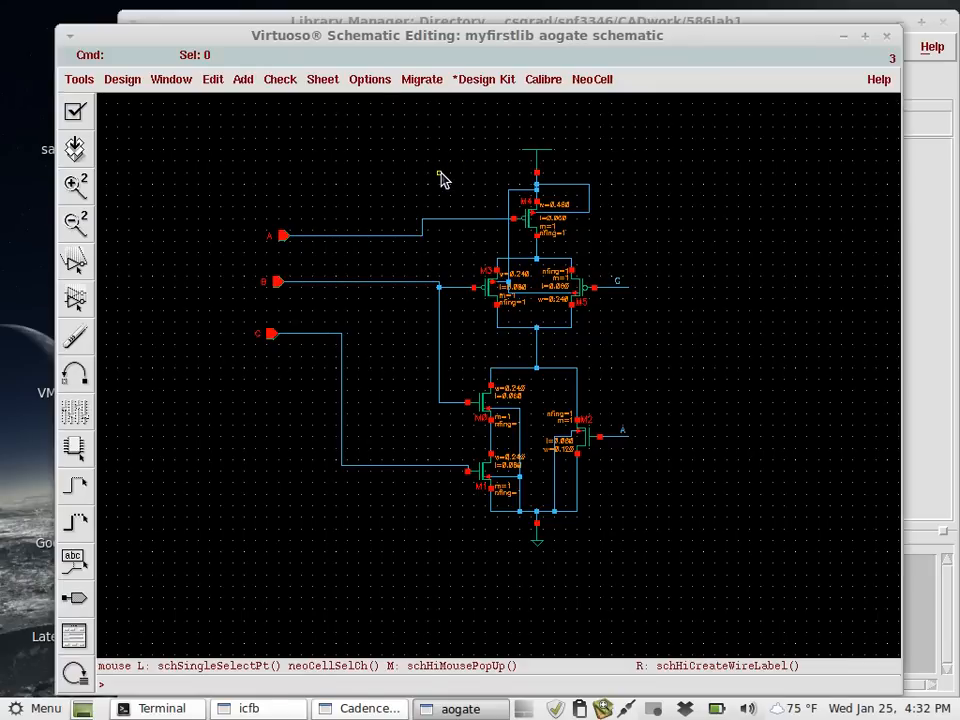
{"action": "key", "text": "p"}
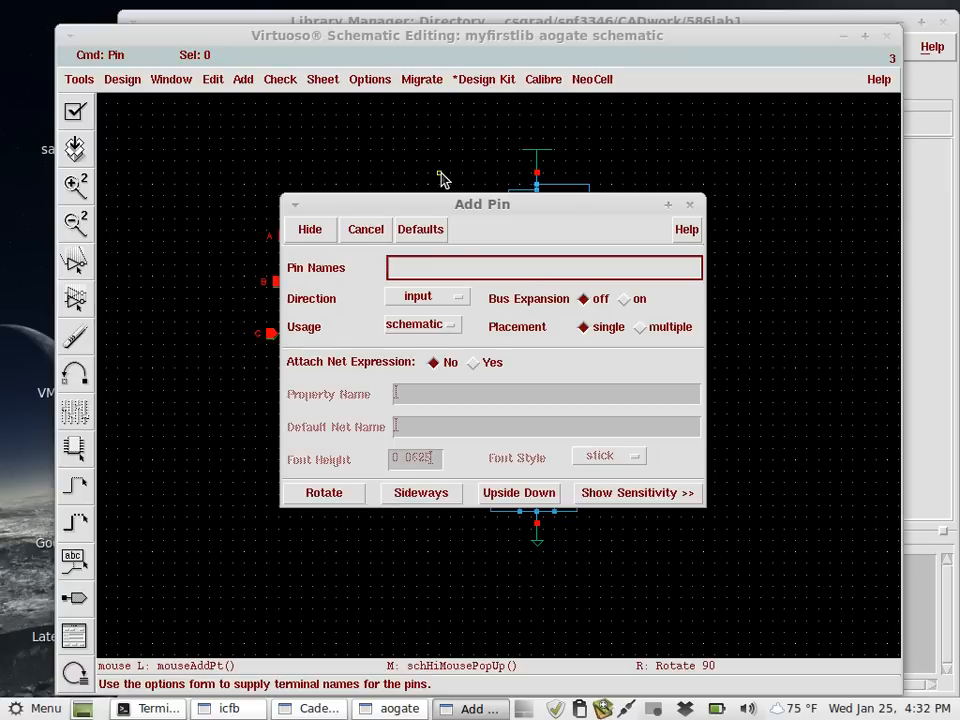
{"action": "left_click", "coordinate": [447, 298]}
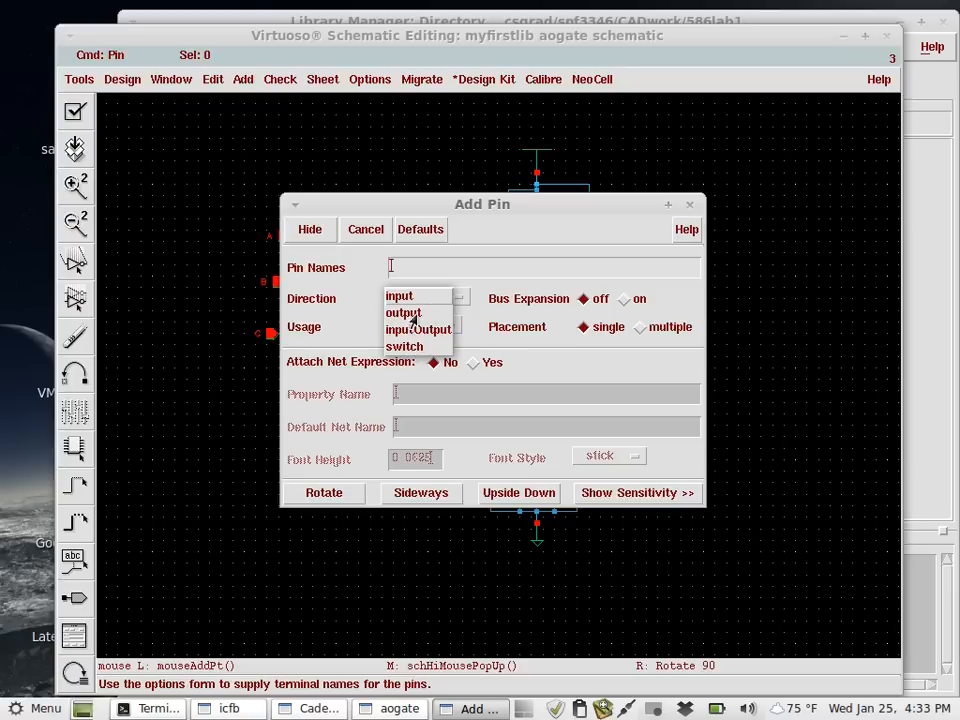
{"action": "left_click", "coordinate": [414, 314]}
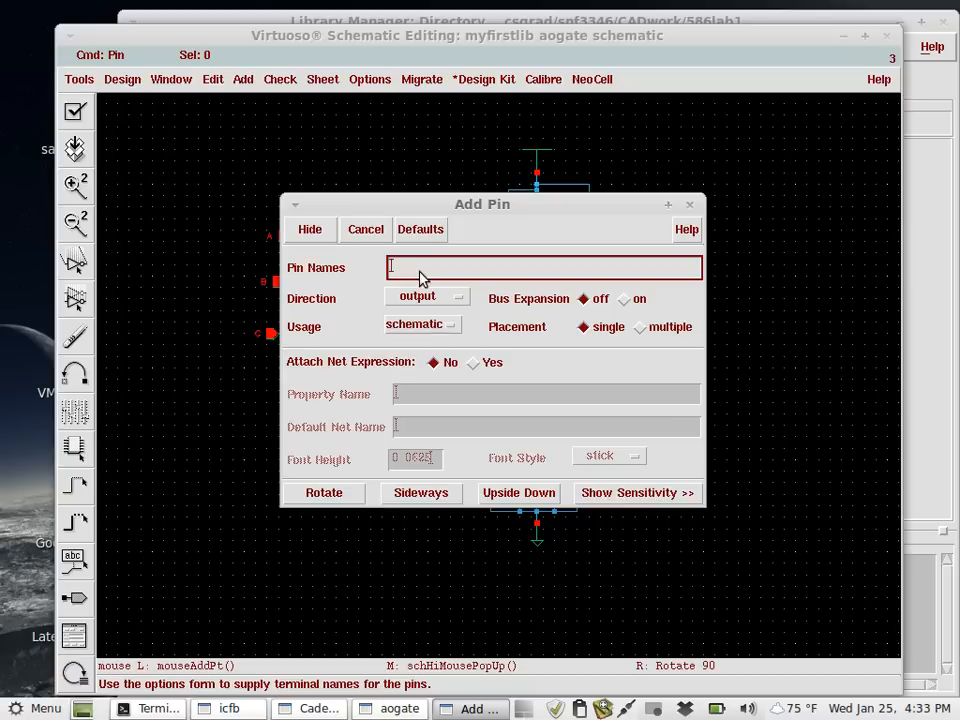
{"action": "type", "text": "OUT"}
{"action": "left_click_drag", "start_coordinate": [602, 206], "coordinate": [344, 217]}
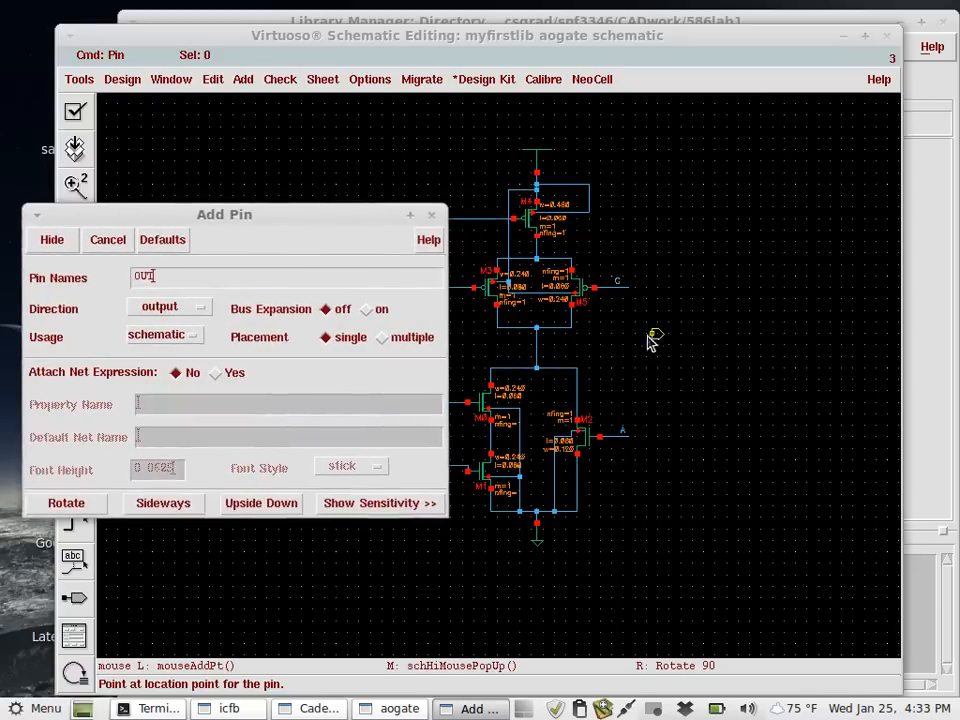
{"action": "left_click", "coordinate": [623, 343]}
{"action": "key", "text": "Escape"}
Wire the OUT pin to the vertical wire joining the pMOS and nMOS networks.
{"action": "key", "text": "w"}
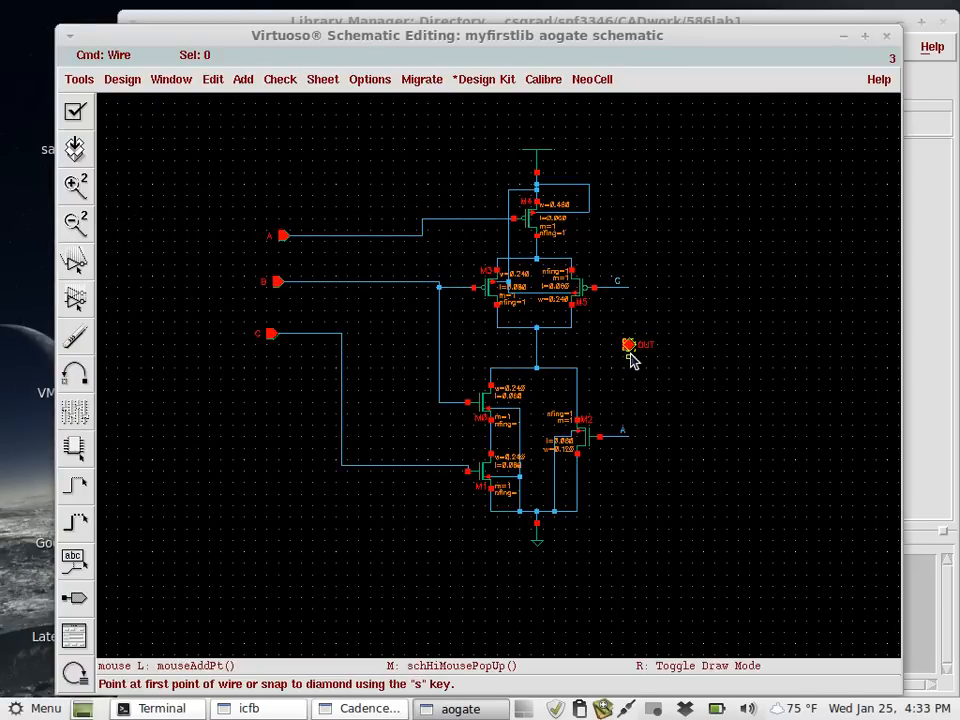
{"action": "left_click", "coordinate": [627, 345]}
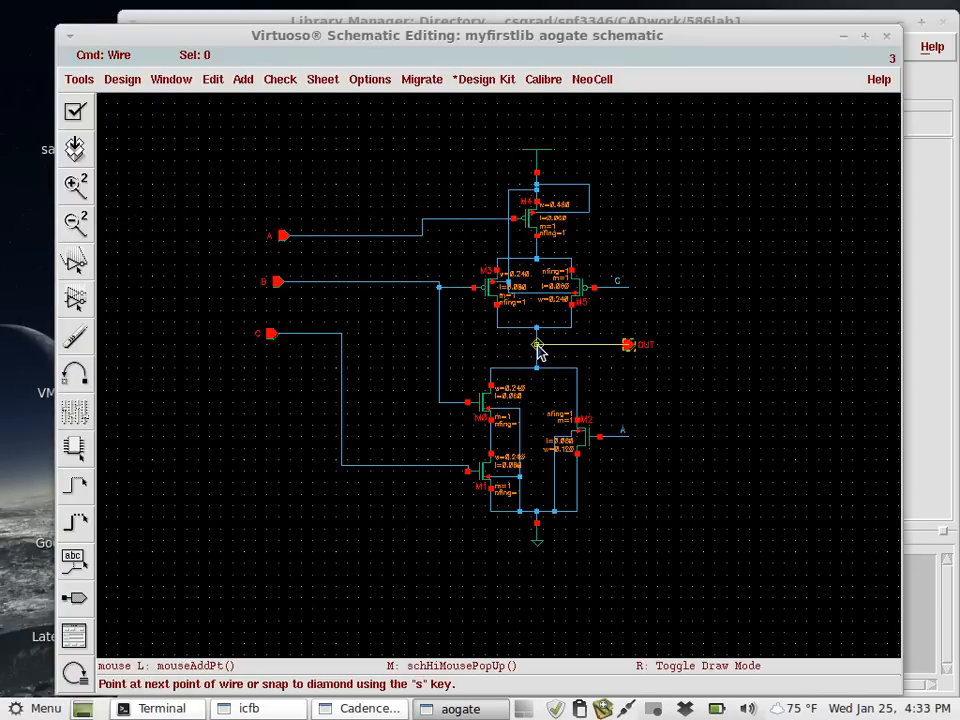
{"action": "left_click", "coordinate": [538, 346]}
{"action": "key", "text": "Escape"}
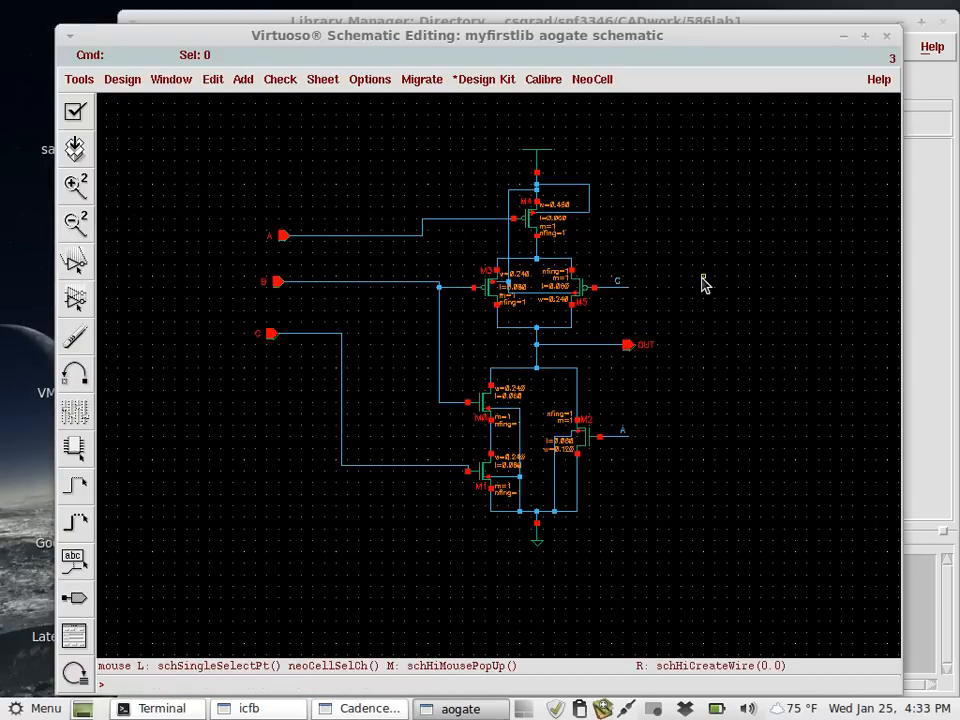
Check and save the aogate schematic, read the check result in the icfb log, and return to the schematic.
{"action": "left_click", "coordinate": [77, 113]}
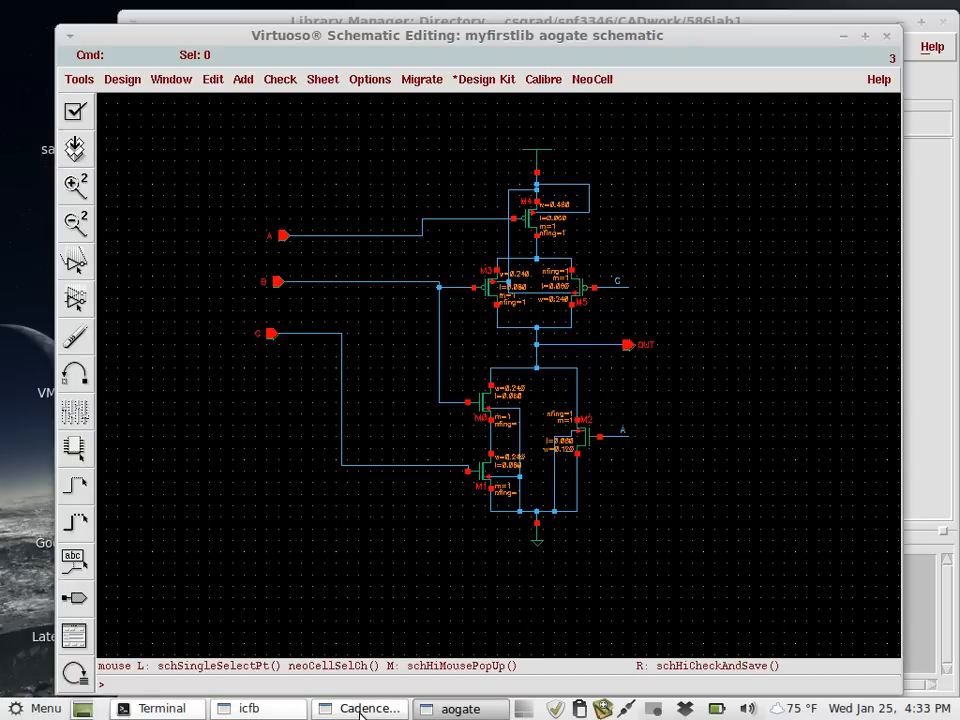
{"action": "left_click", "coordinate": [282, 708]}
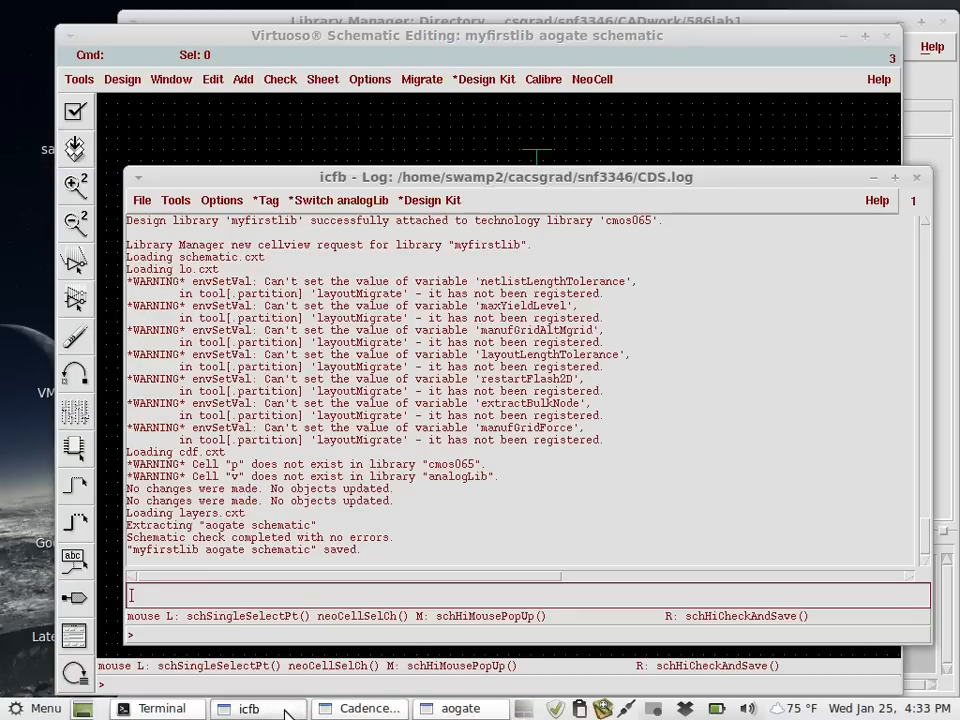
{"action": "left_click", "coordinate": [292, 538]}
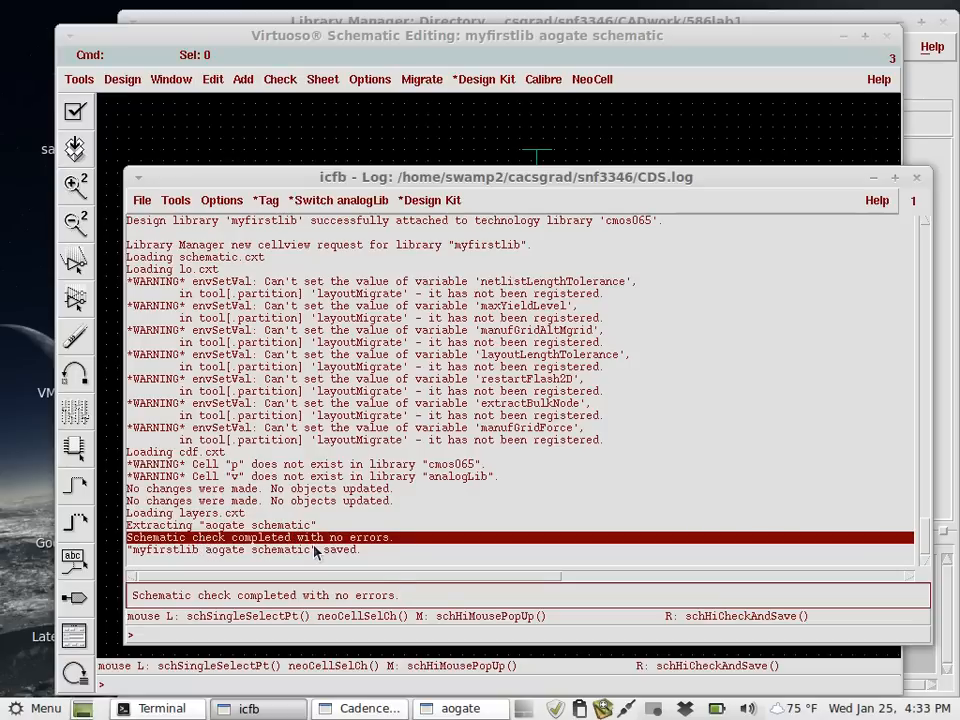
{"action": "left_click", "coordinate": [436, 45]}
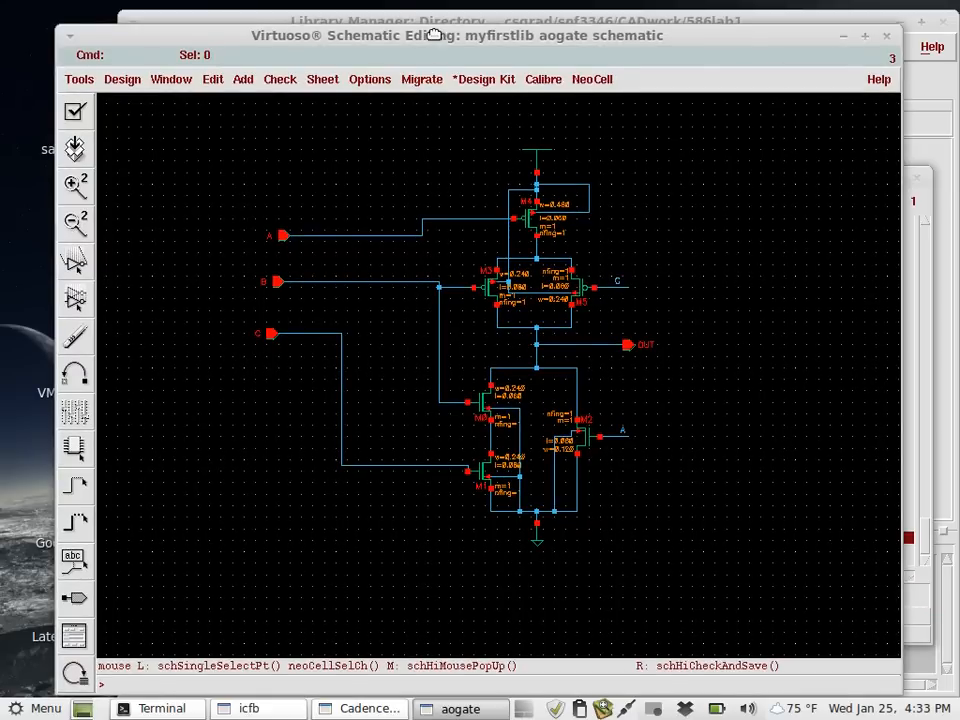
Start creating a Composer-Symbol cellview named symbol from the aogate schematic view in myfirstlib.
{"action": "left_click_drag", "start_coordinate": [436, 41], "coordinate": [439, 29]}
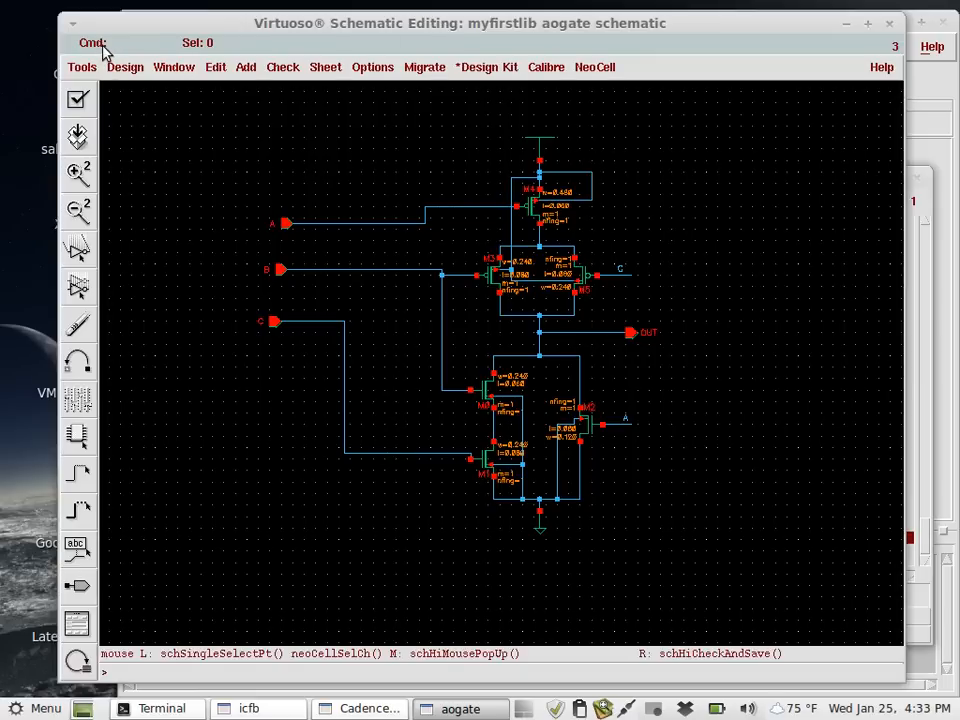
{"action": "left_click_drag", "start_coordinate": [176, 28], "coordinate": [170, 24]}
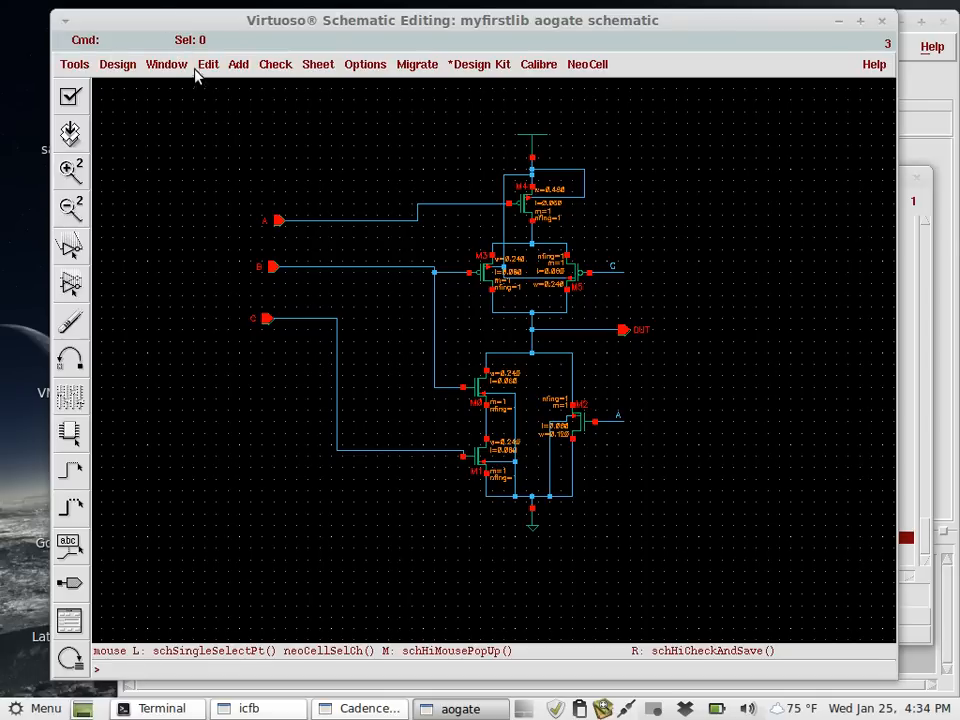
{"action": "left_click", "coordinate": [117, 66]}
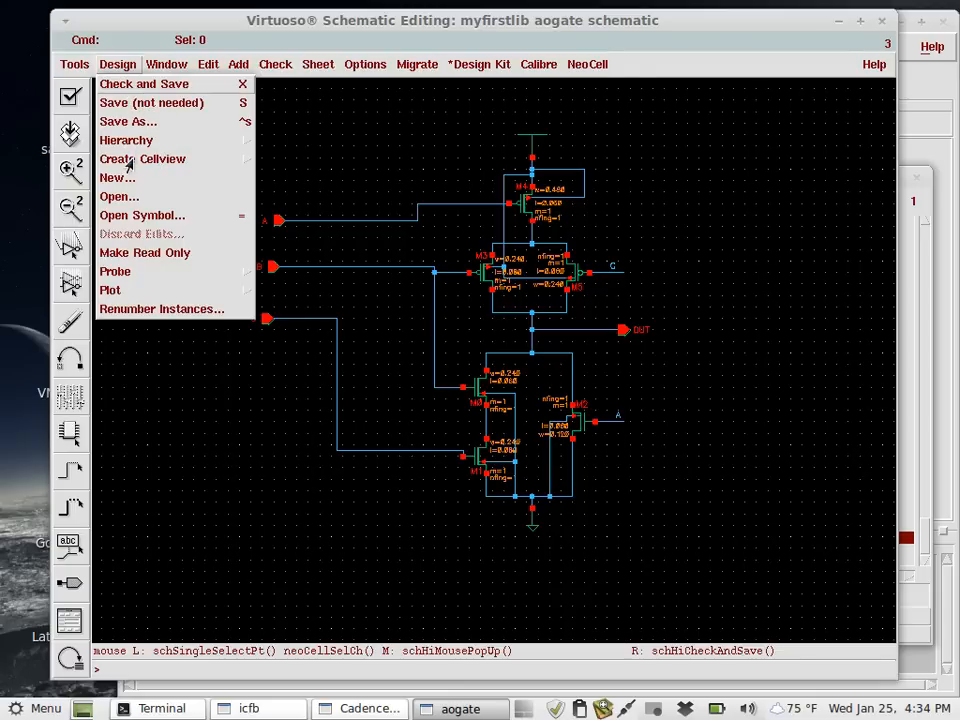
{"action": "mouse_move", "coordinate": [129, 165]}
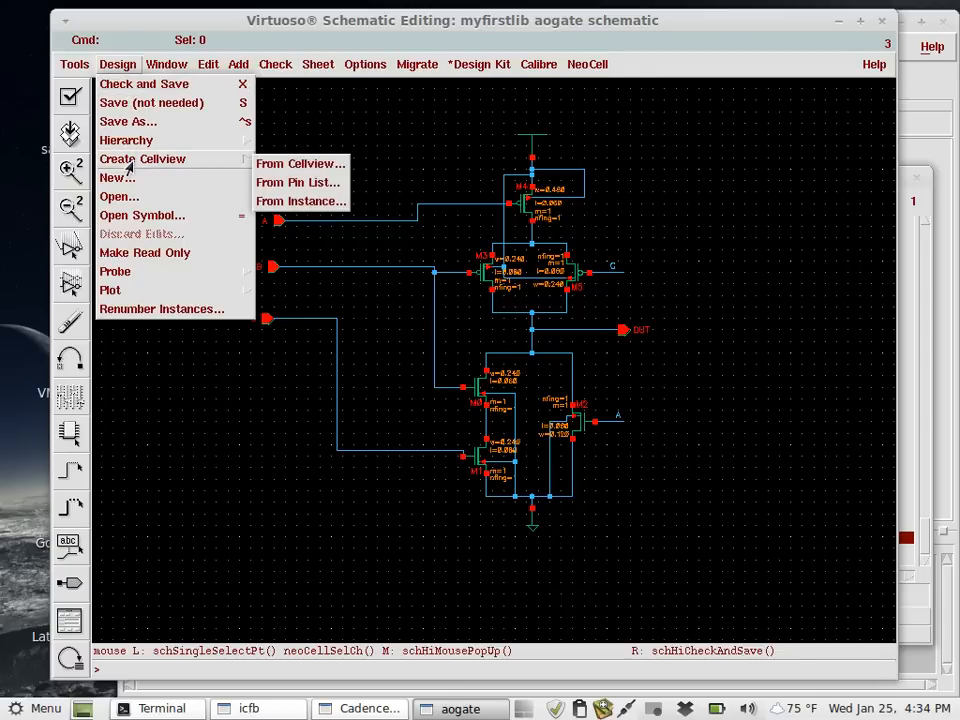
{"action": "left_click", "coordinate": [271, 167]}
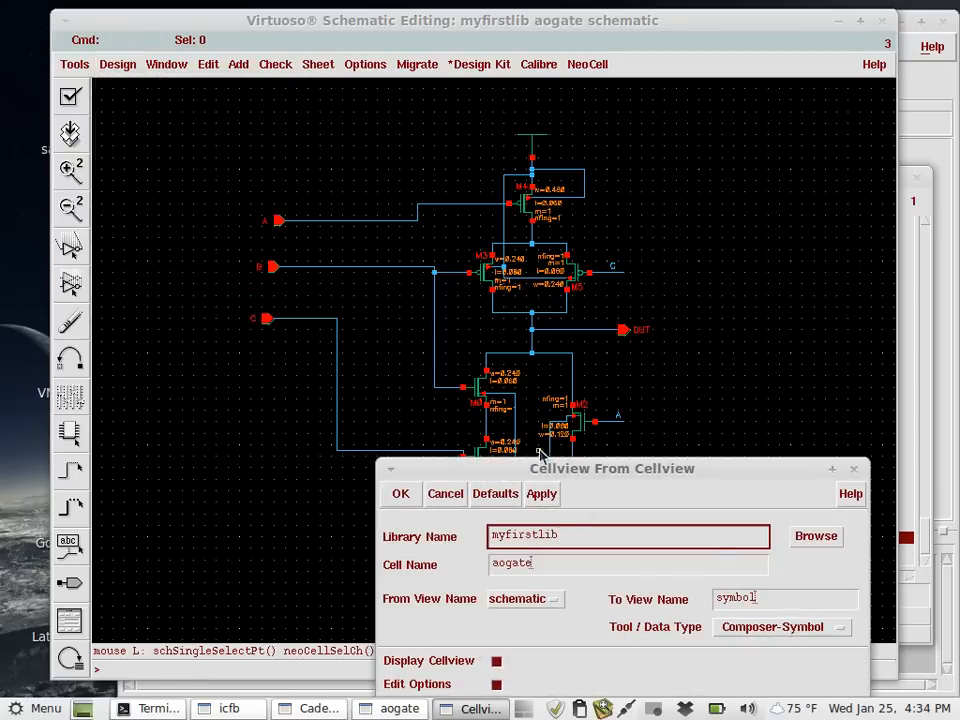
{"action": "left_click_drag", "start_coordinate": [531, 478], "coordinate": [396, 216]}
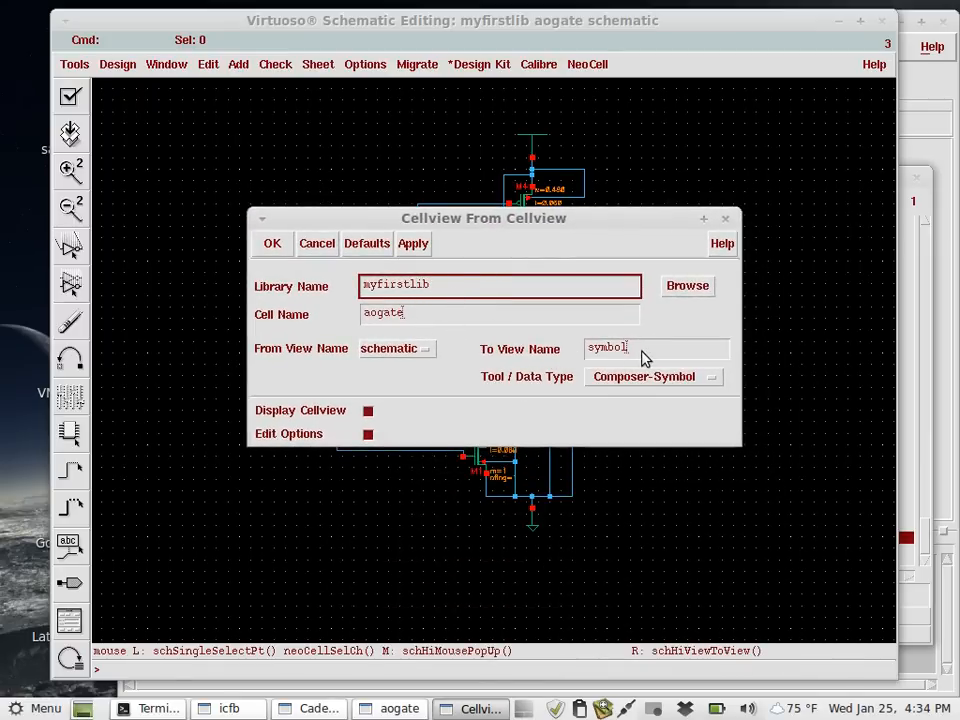
{"action": "left_click_drag", "start_coordinate": [640, 348], "coordinate": [562, 354]}
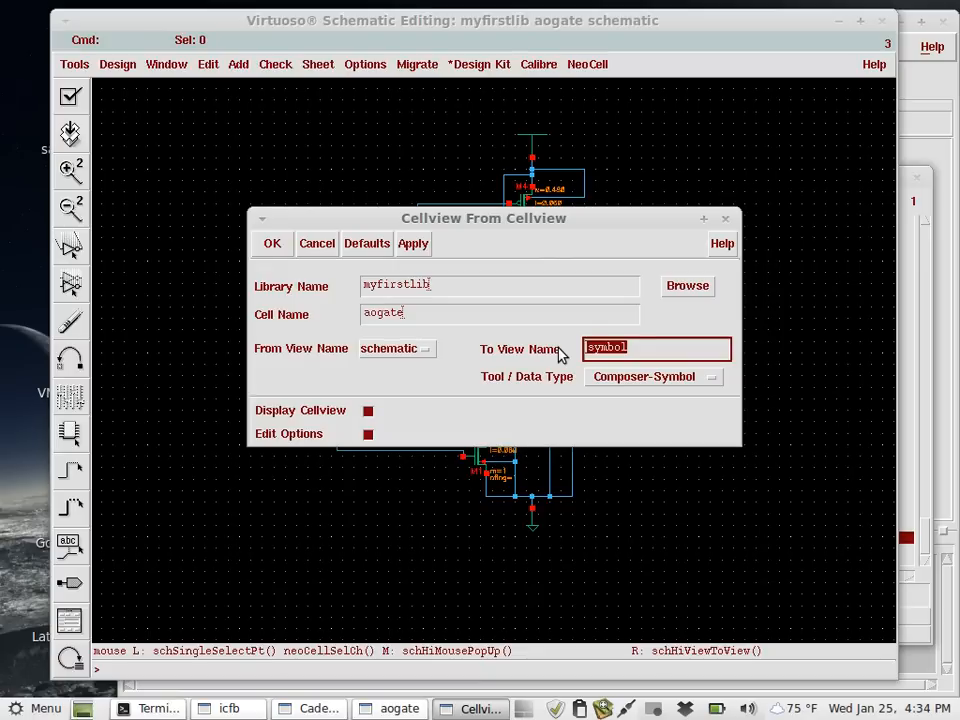
{"action": "left_click", "coordinate": [273, 244]}
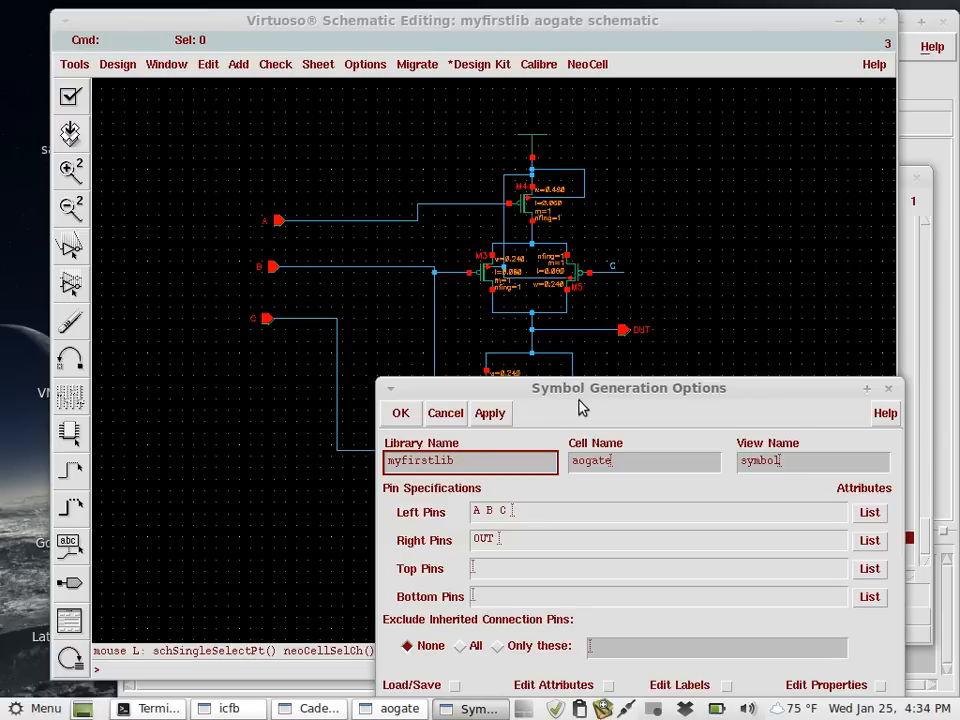
Generate the aogate symbol with A, B and C as left pins, OUT as right pin, and no top or bottom pins.
{"action": "left_click_drag", "start_coordinate": [583, 394], "coordinate": [461, 204]}
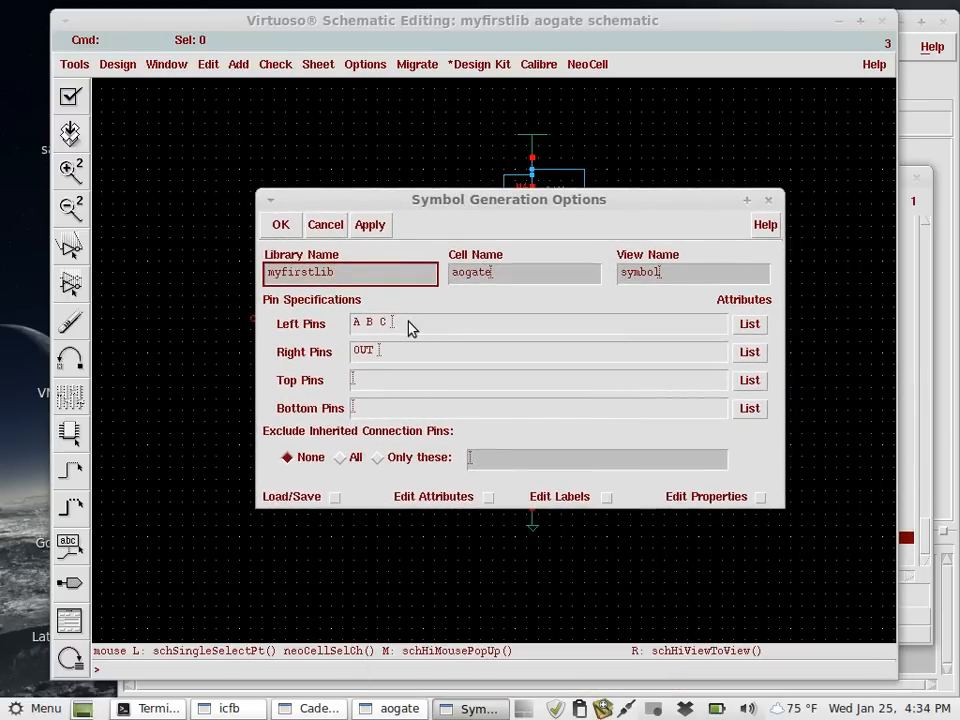
{"action": "left_click_drag", "start_coordinate": [405, 324], "coordinate": [295, 325]}
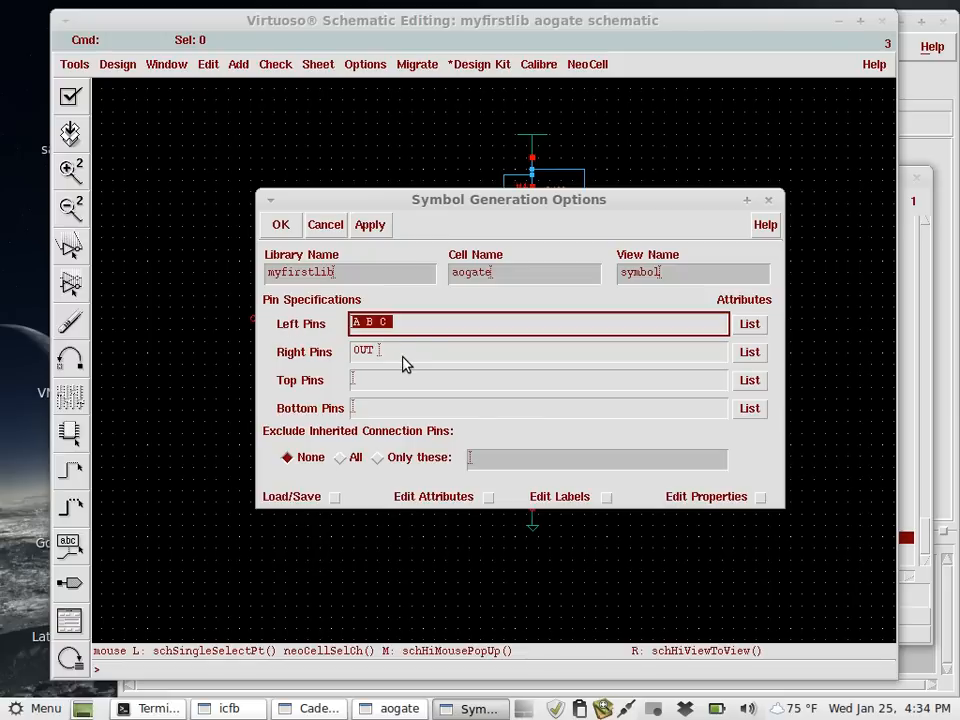
{"action": "left_click", "coordinate": [394, 380]}
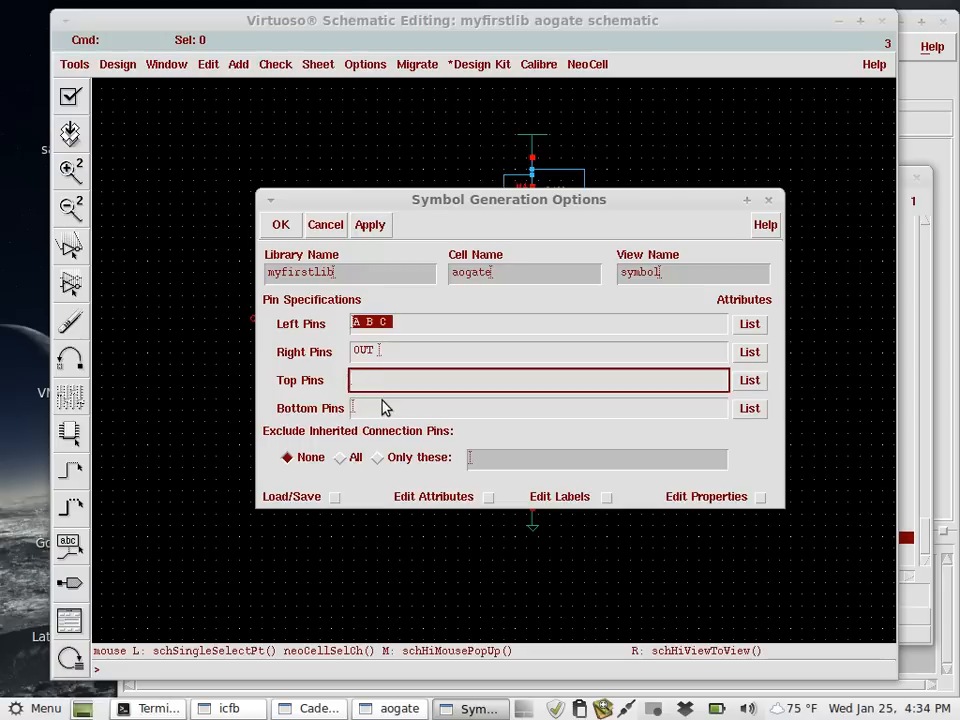
{"action": "left_click", "coordinate": [384, 407]}
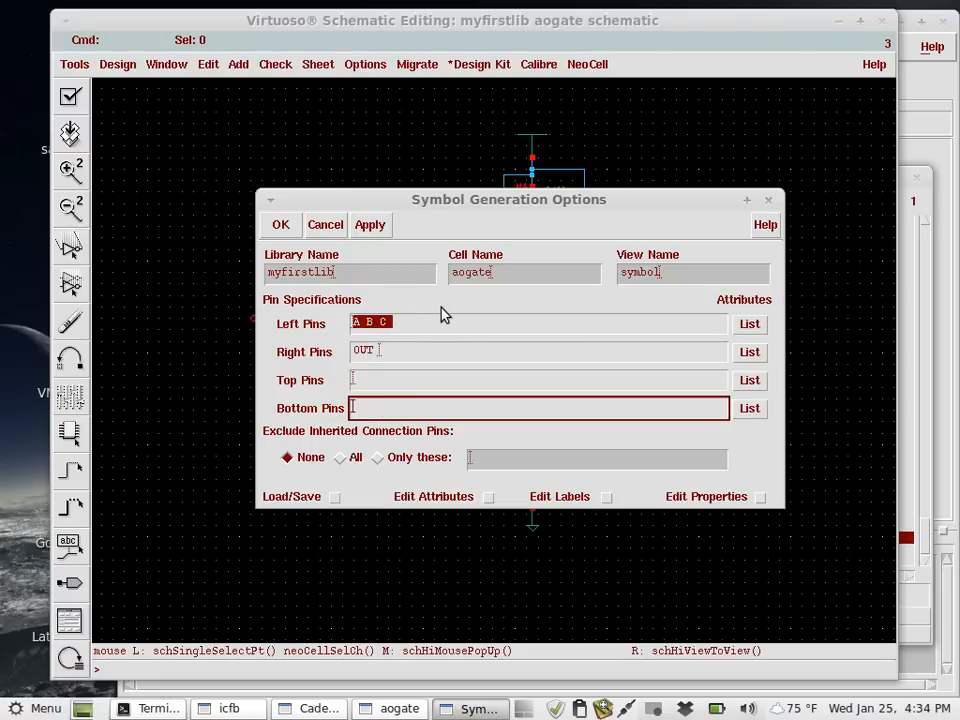
{"action": "left_click", "coordinate": [284, 232]}
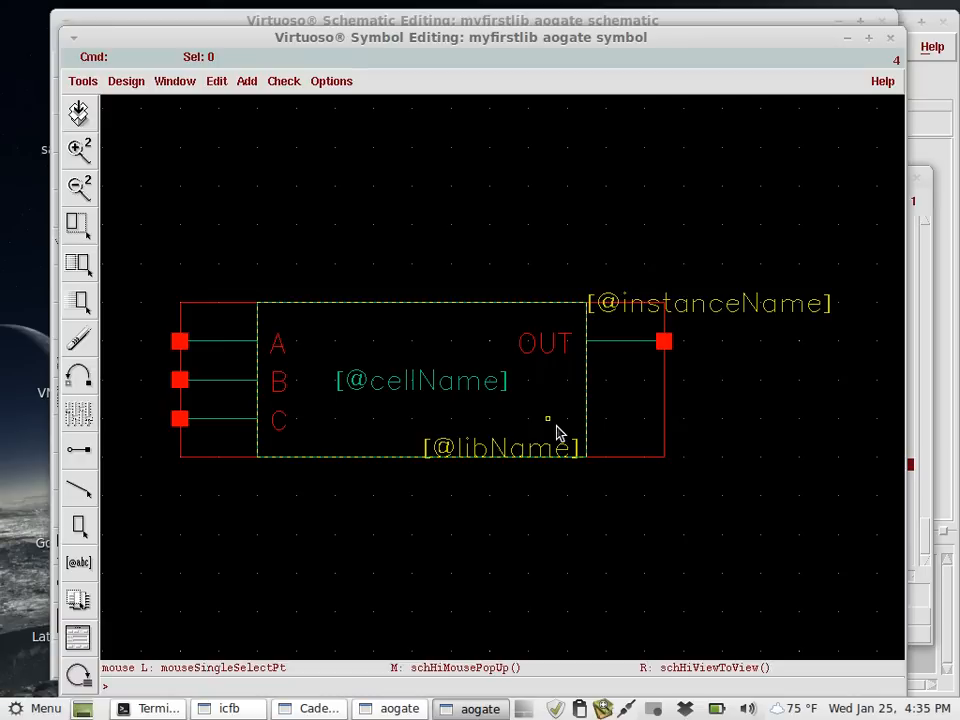
Close the aogate symbol and aogate schematic editing windows.
{"action": "left_click_drag", "start_coordinate": [645, 42], "coordinate": [628, 29]}
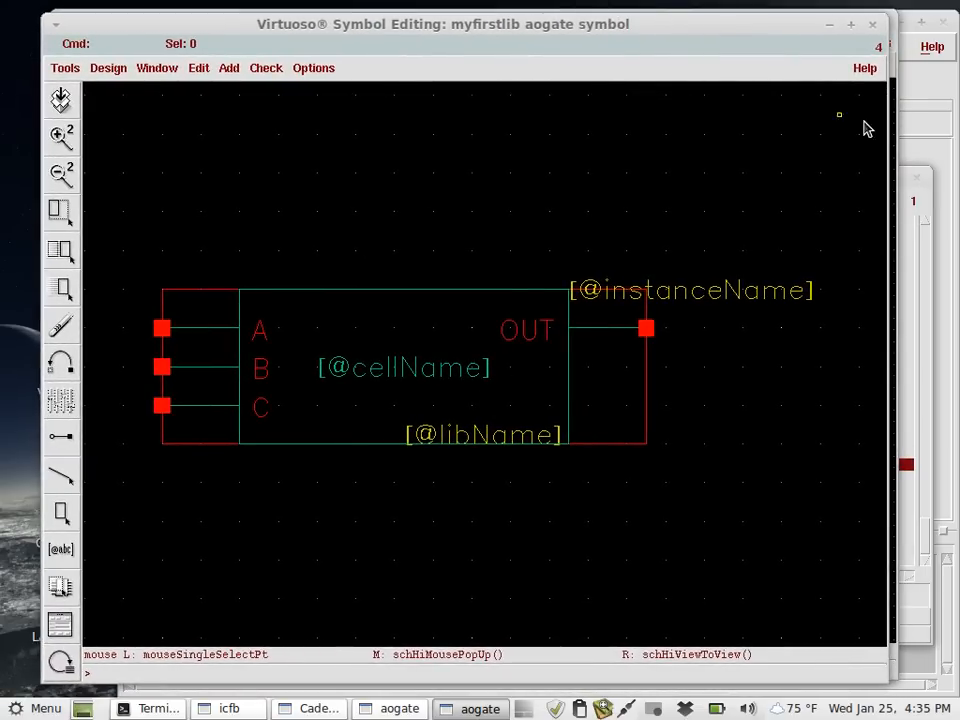
{"action": "left_click", "coordinate": [872, 24]}
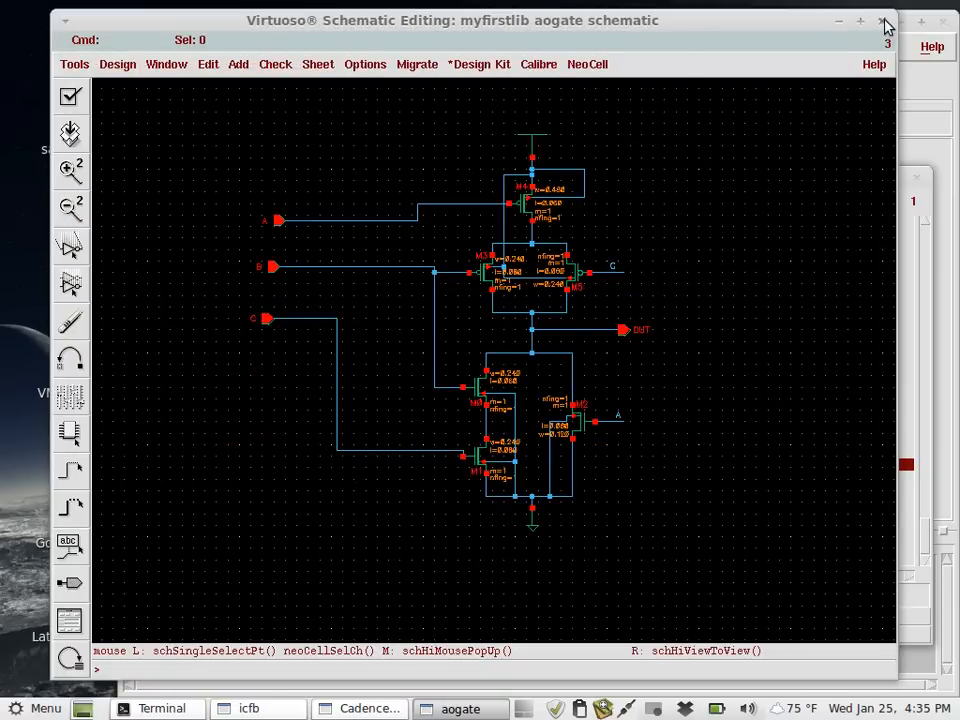
{"action": "left_click", "coordinate": [882, 21]}
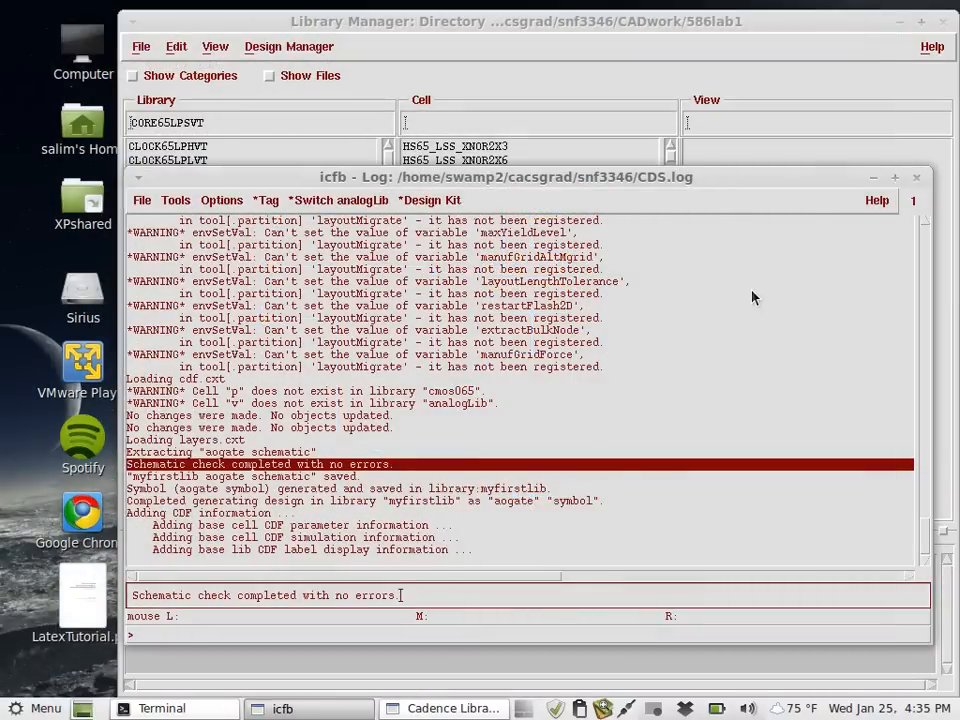
Switch to the Library Manager and select the aogate cell in myfirstlib to check its views.
{"action": "left_click_drag", "start_coordinate": [598, 172], "coordinate": [572, 168]}
{"action": "left_click", "coordinate": [560, 38]}
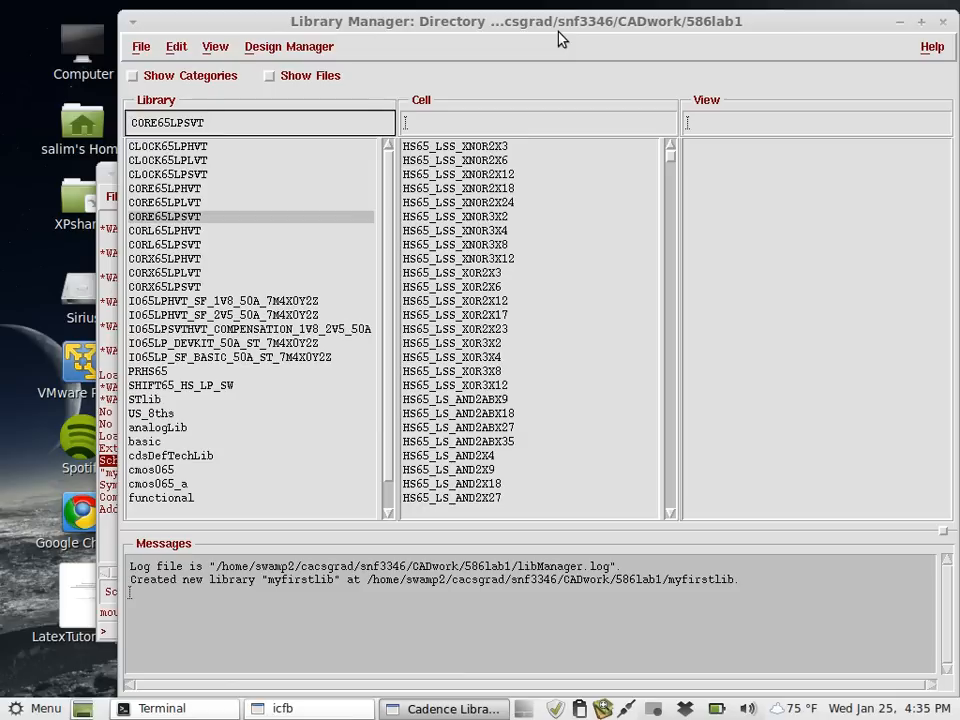
{"action": "scroll", "coordinate": [388, 368], "scroll_direction": "down", "scroll_amount": 1}
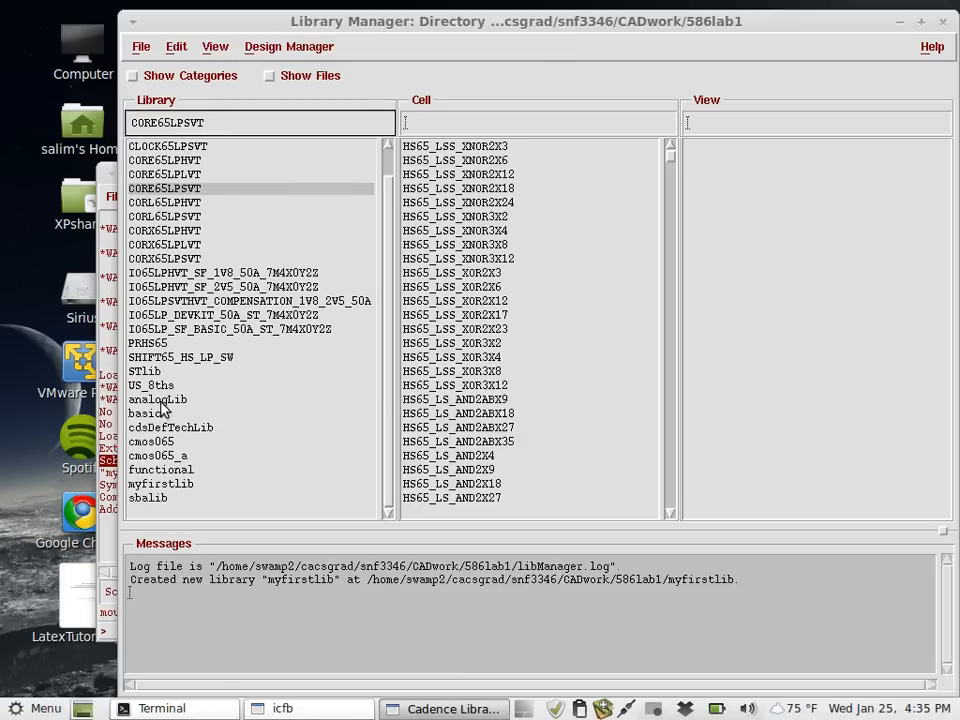
{"action": "left_click", "coordinate": [155, 484]}
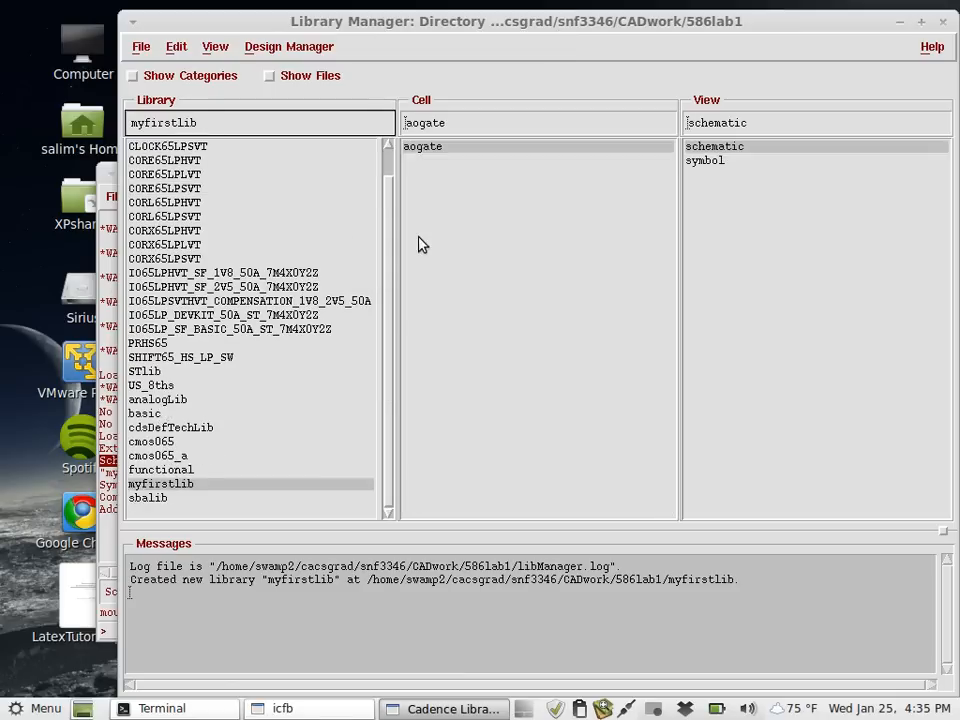
{"action": "left_click", "coordinate": [528, 146]}
{"action": "left_click", "coordinate": [525, 147]}
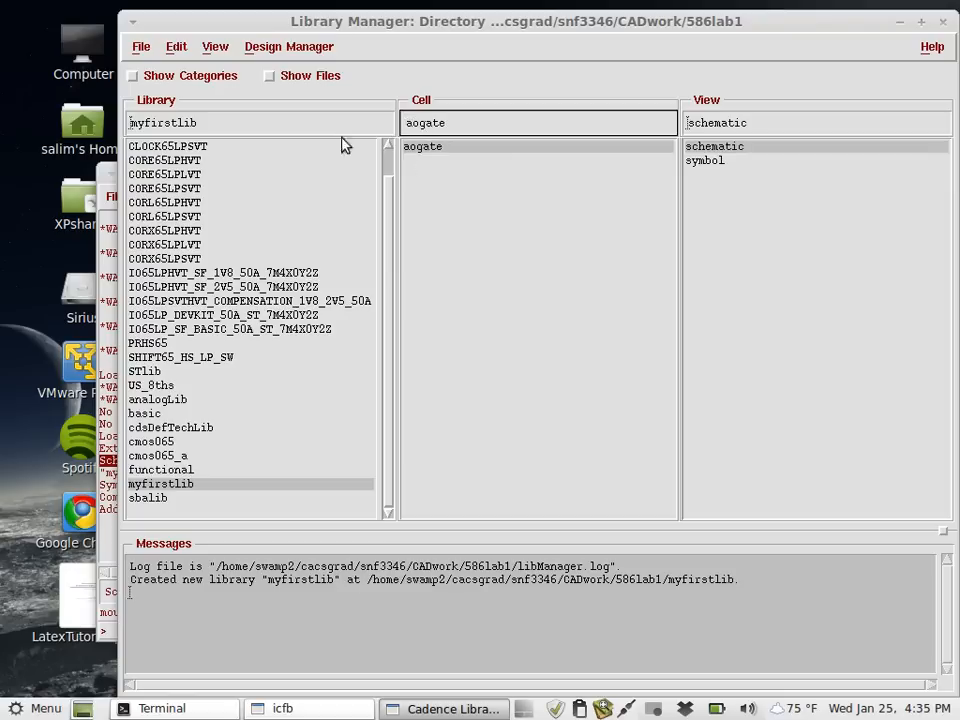
Create a new Composer-Schematic cell view named testaogate in the myfirstlib library.
{"action": "left_click", "coordinate": [141, 46]}
{"action": "mouse_move", "coordinate": [160, 70]}
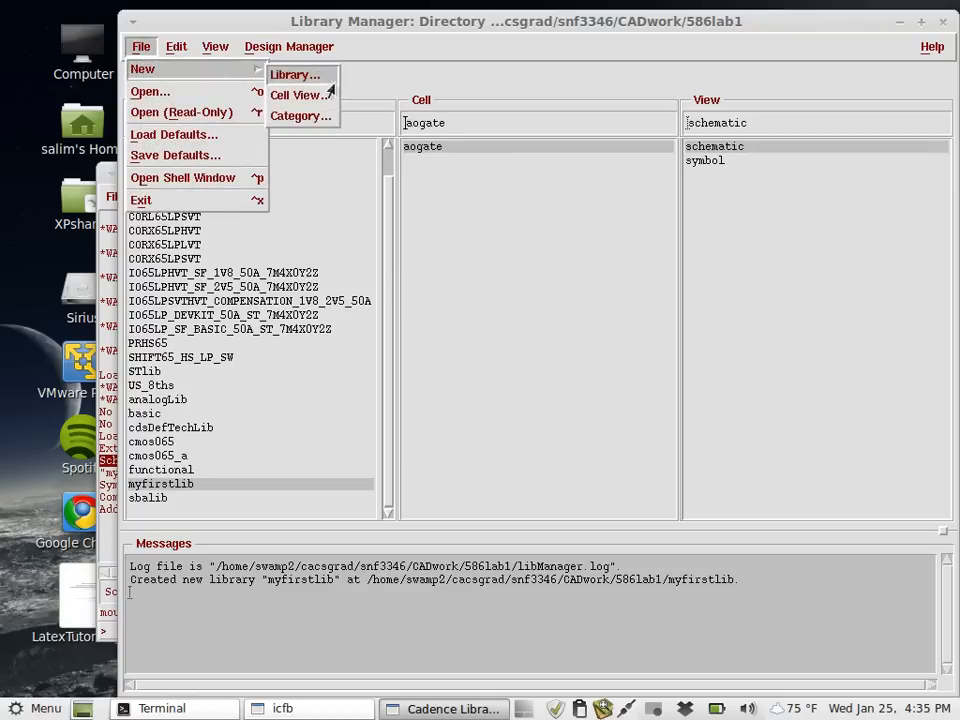
{"action": "left_click", "coordinate": [298, 95]}
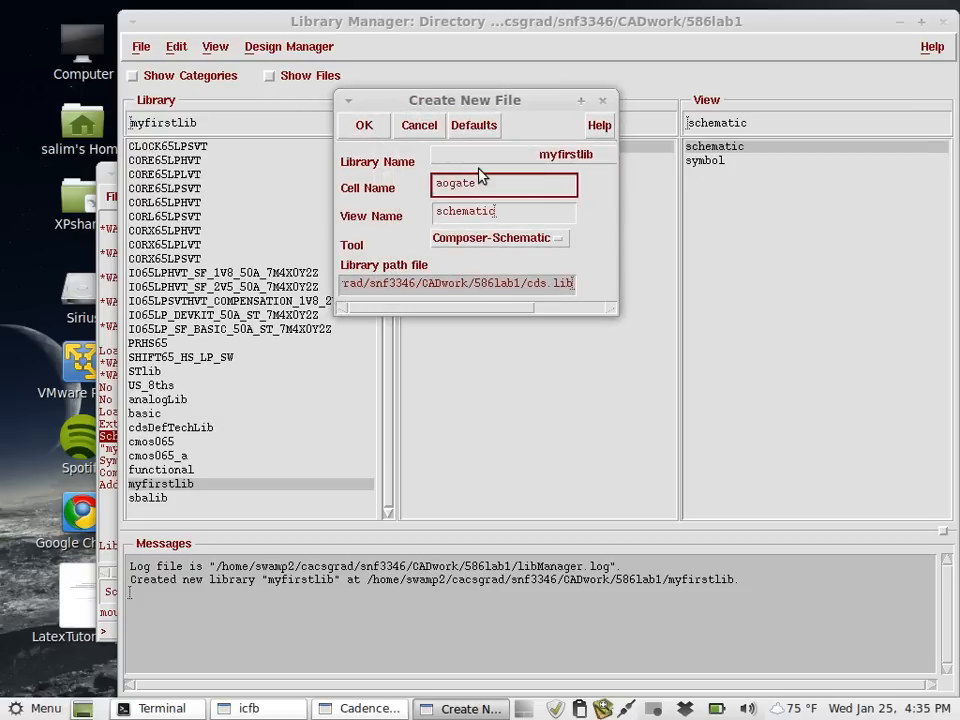
{"action": "type", "text": "test"}
{"action": "left_click", "coordinate": [364, 131]}
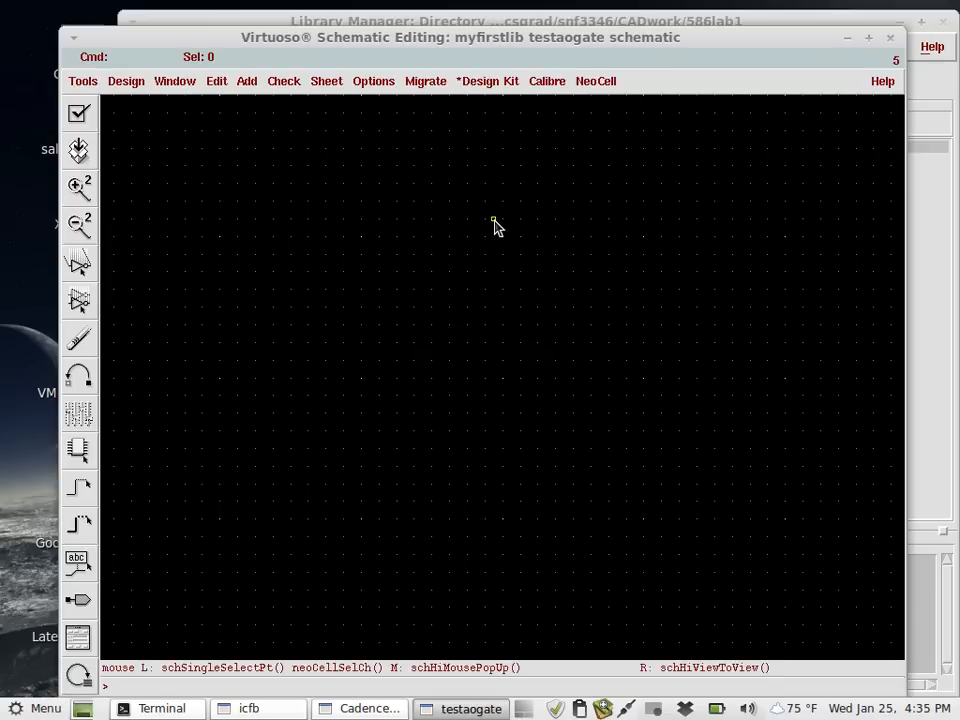
Place one instance of the aogate symbol from myfirstlib in the testaogate schematic, right of the sheet's centre.
{"action": "key", "text": "i"}
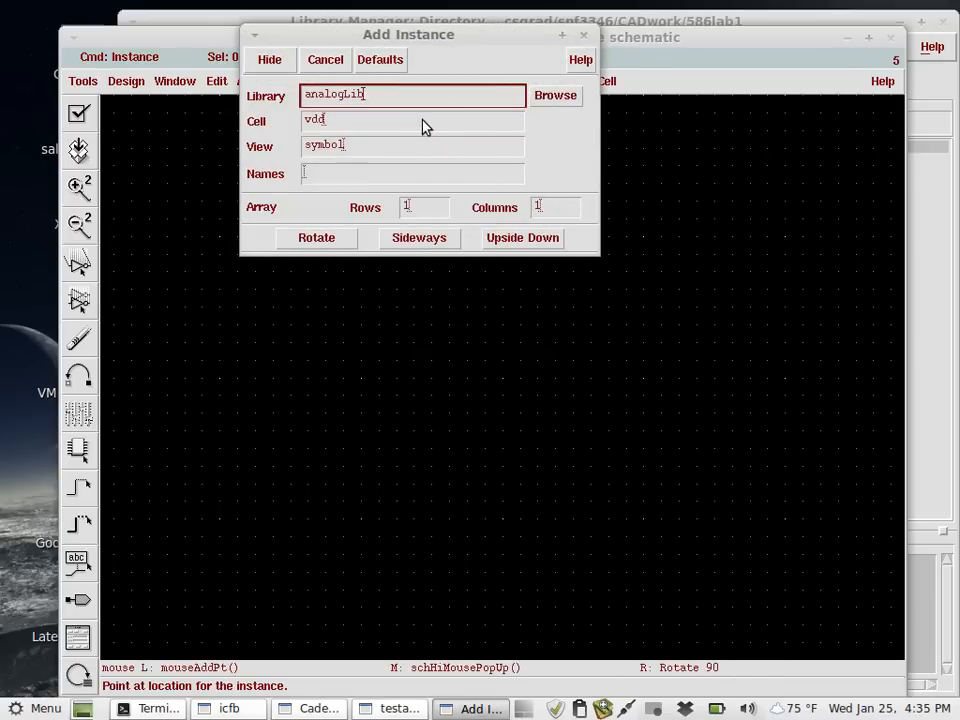
{"action": "left_click", "coordinate": [556, 96]}
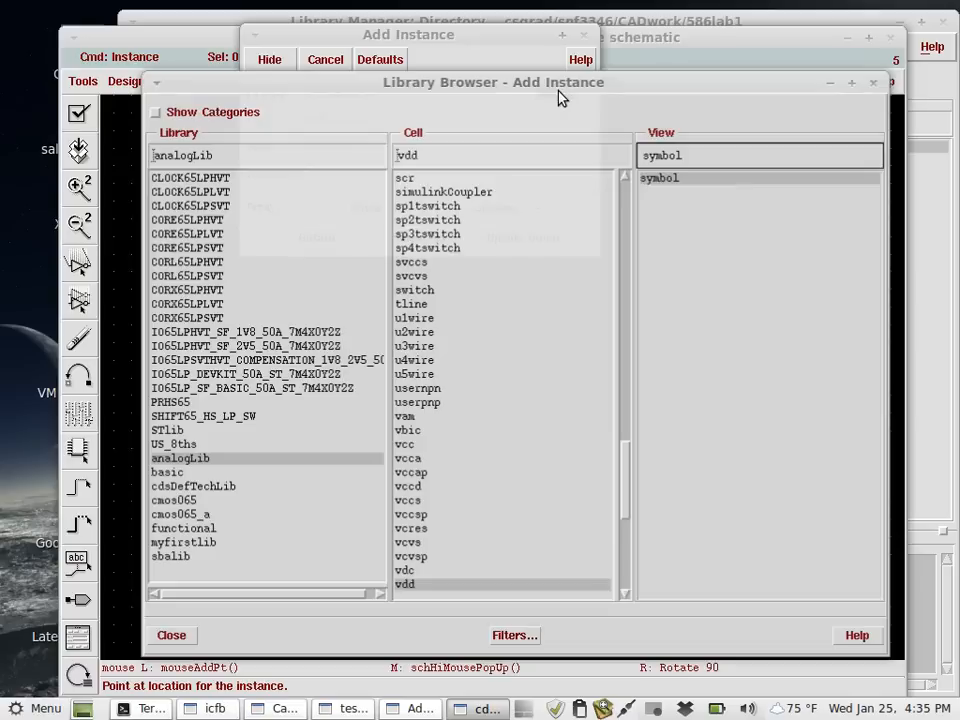
{"action": "left_click", "coordinate": [233, 545]}
{"action": "left_click", "coordinate": [438, 179]}
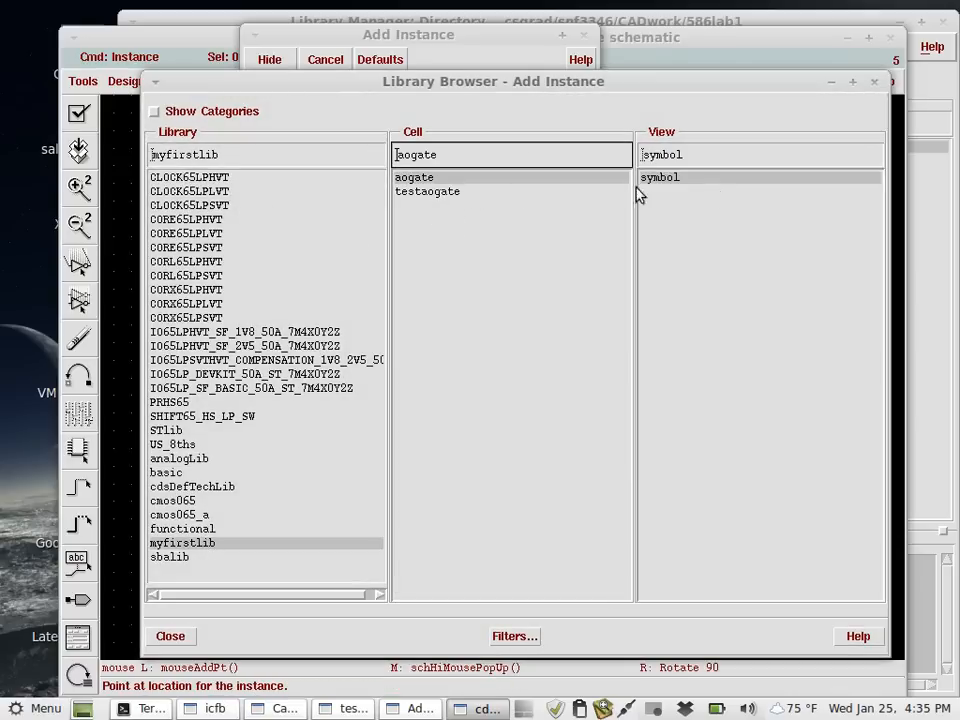
{"action": "left_click_drag", "start_coordinate": [658, 87], "coordinate": [478, 385]}
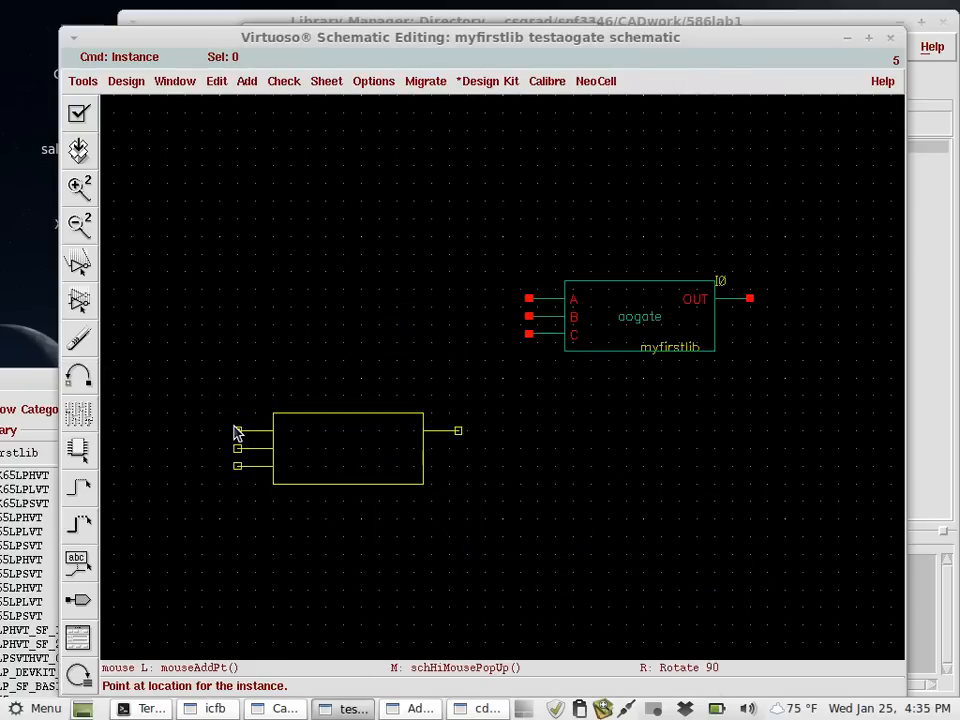
{"action": "key", "text": "Escape"}
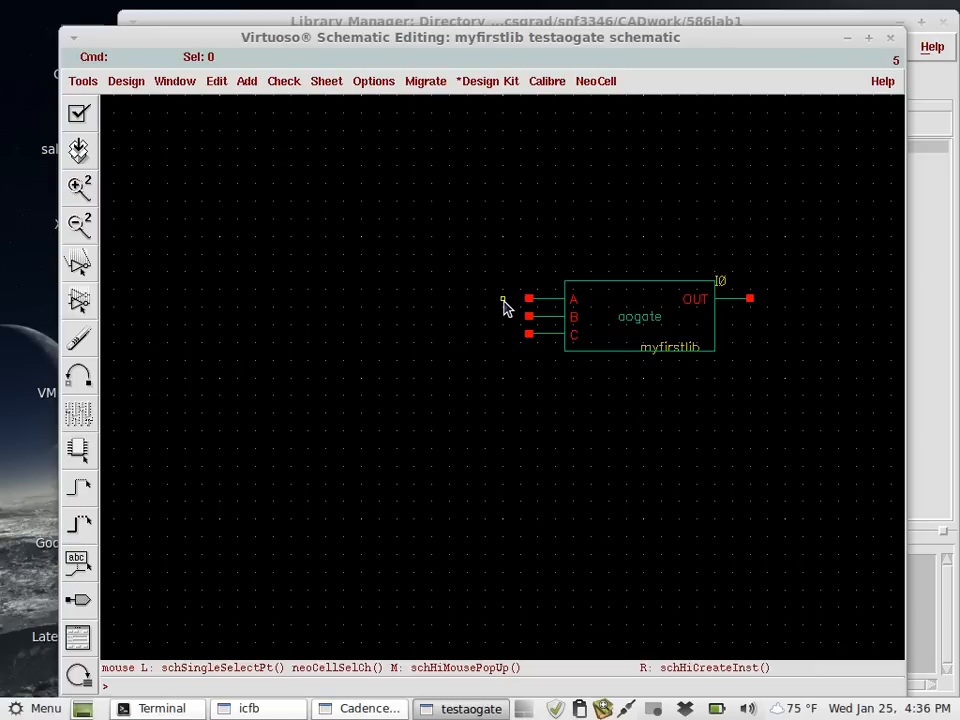
Start adding another instance and browse the CORE65LPSVT library for its cell.
{"action": "key", "text": "i"}
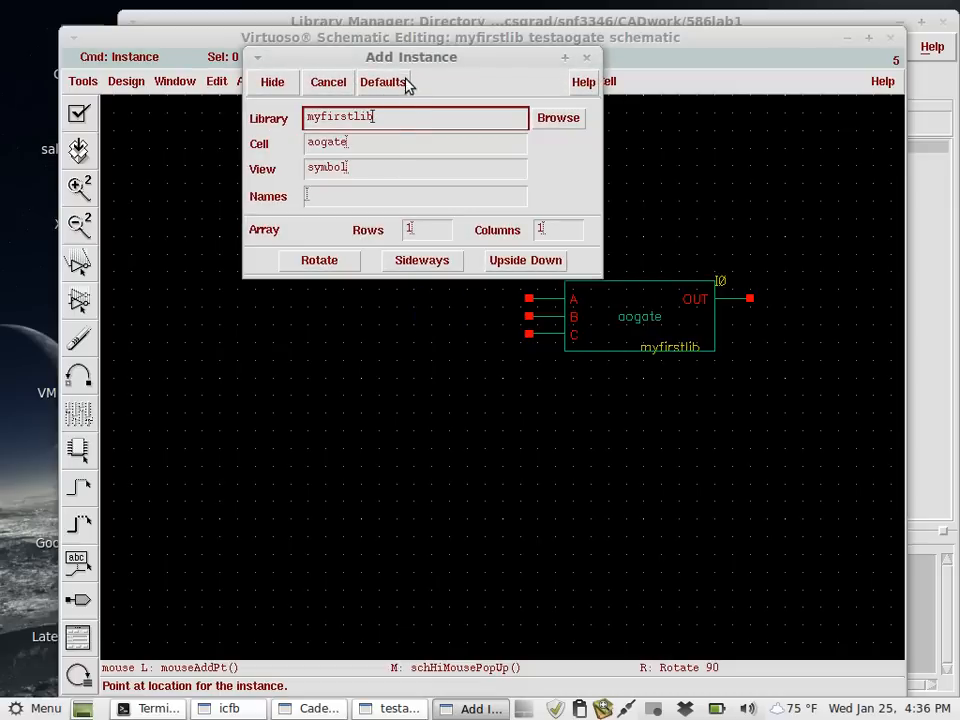
{"action": "left_click", "coordinate": [576, 119]}
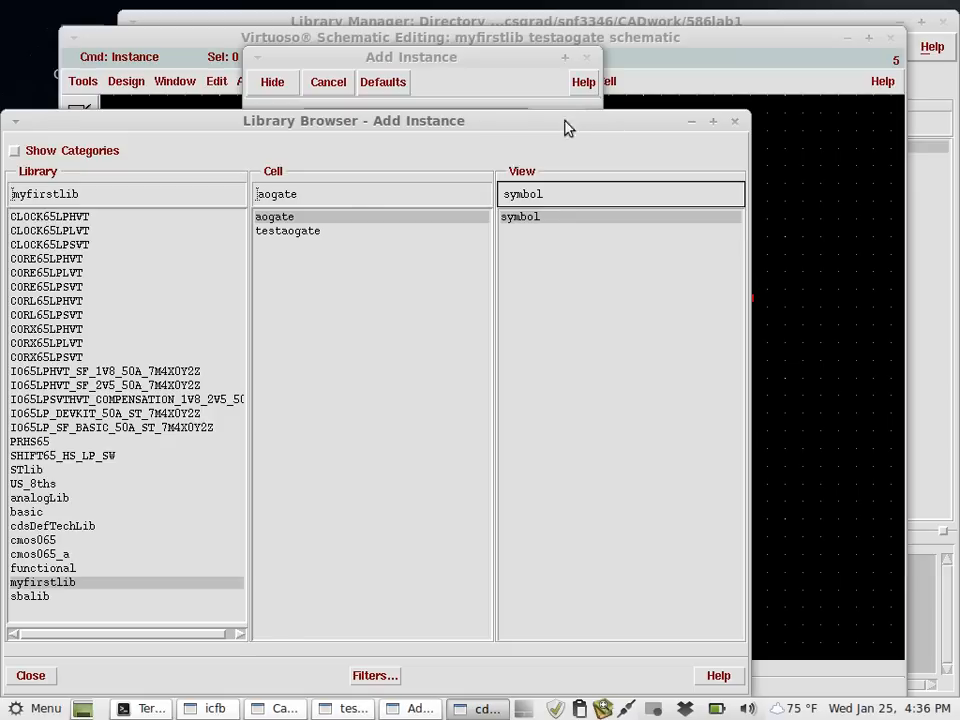
{"action": "left_click", "coordinate": [80, 288]}
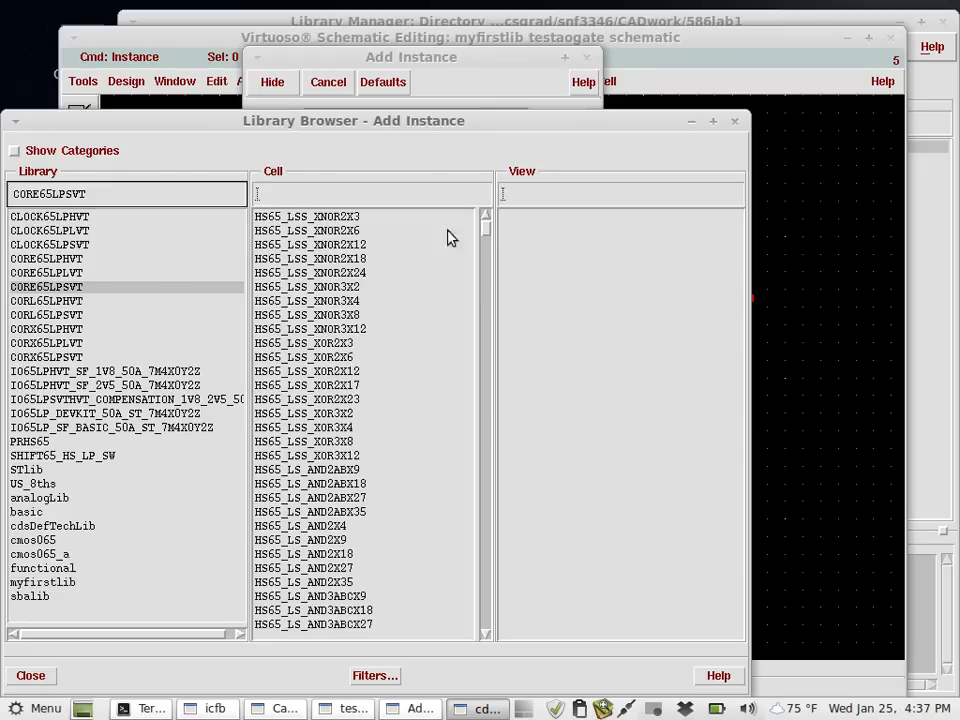